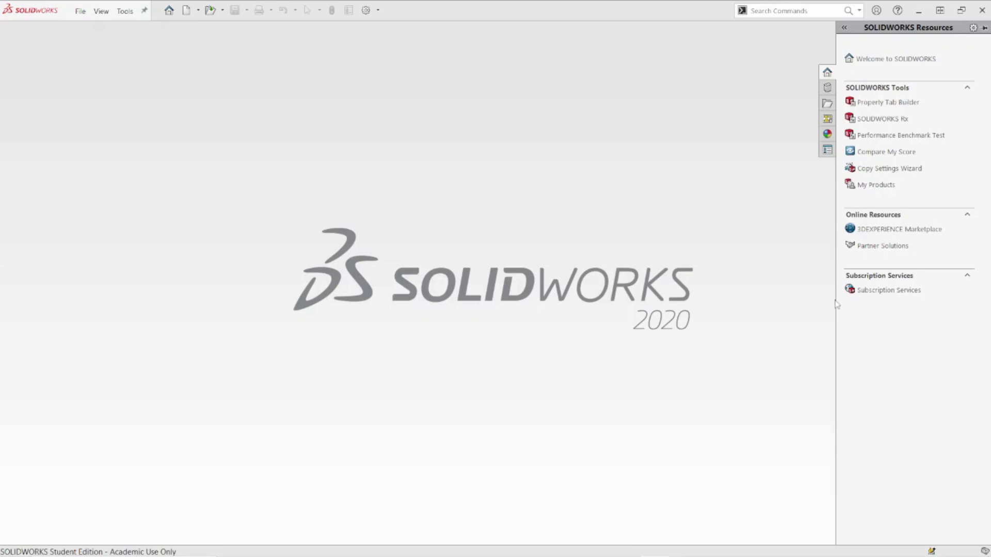
- Create a new part document
{"action": "left_click", "coordinate": [186, 10]}
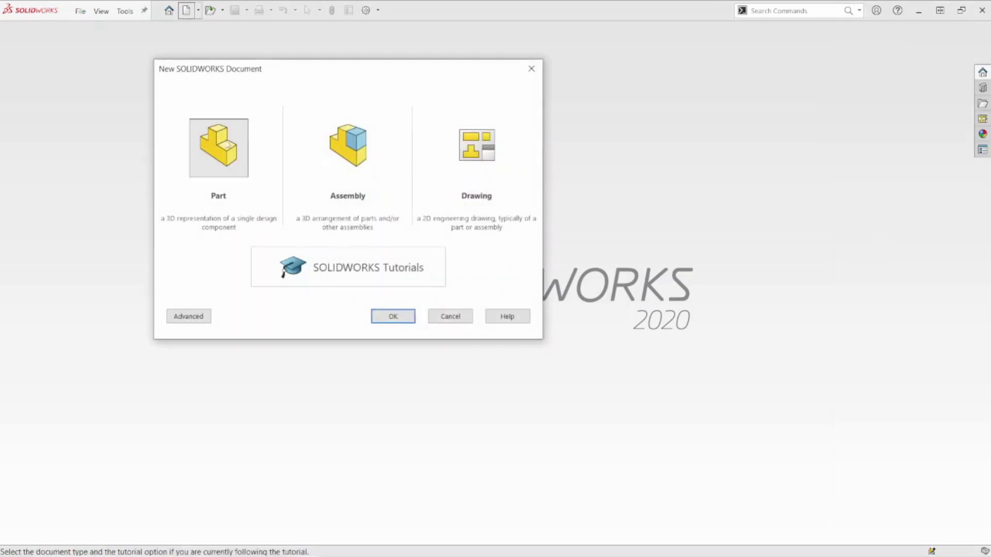
{"action": "left_click", "coordinate": [226, 146]}
{"action": "left_click", "coordinate": [384, 317]}
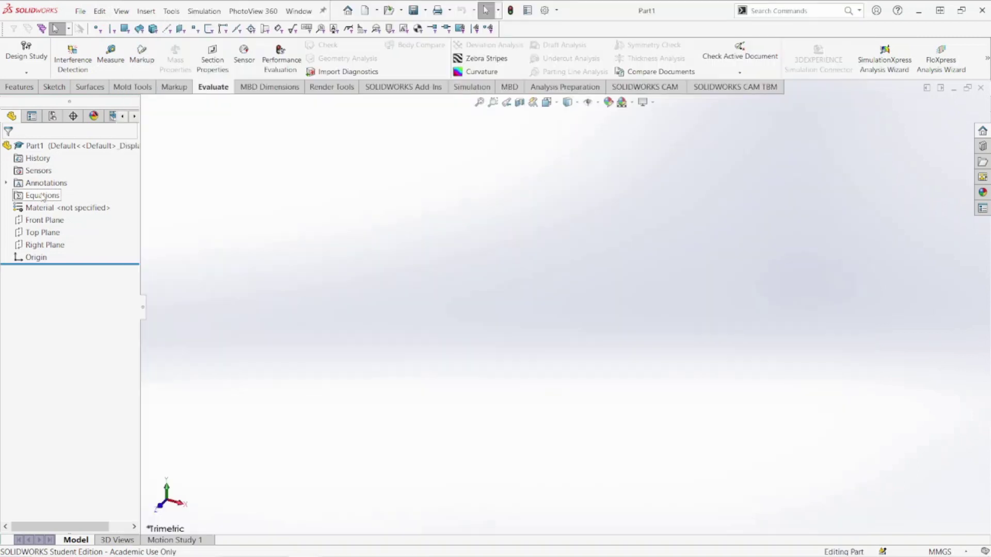
- Add a global variable A with the value 100 to the part's equations
{"action": "right_click", "coordinate": [42, 196]}
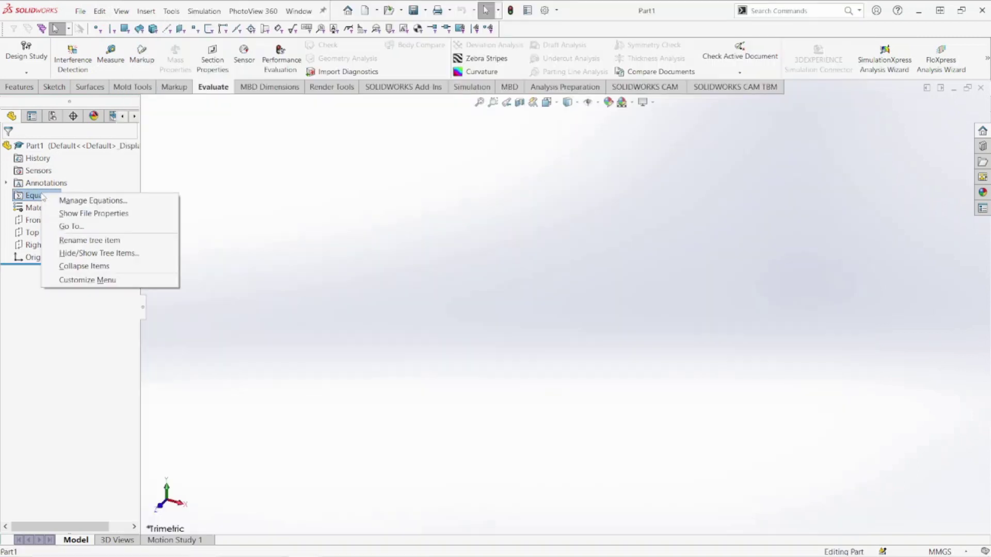
{"action": "left_click", "coordinate": [79, 201]}
{"action": "left_click", "coordinate": [313, 227]}
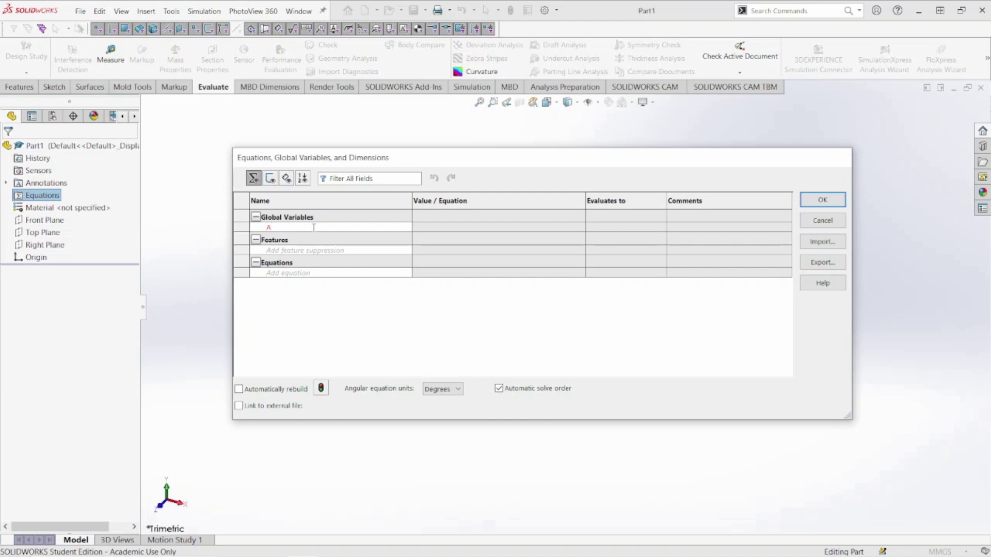
{"action": "key", "text": "Tab"}
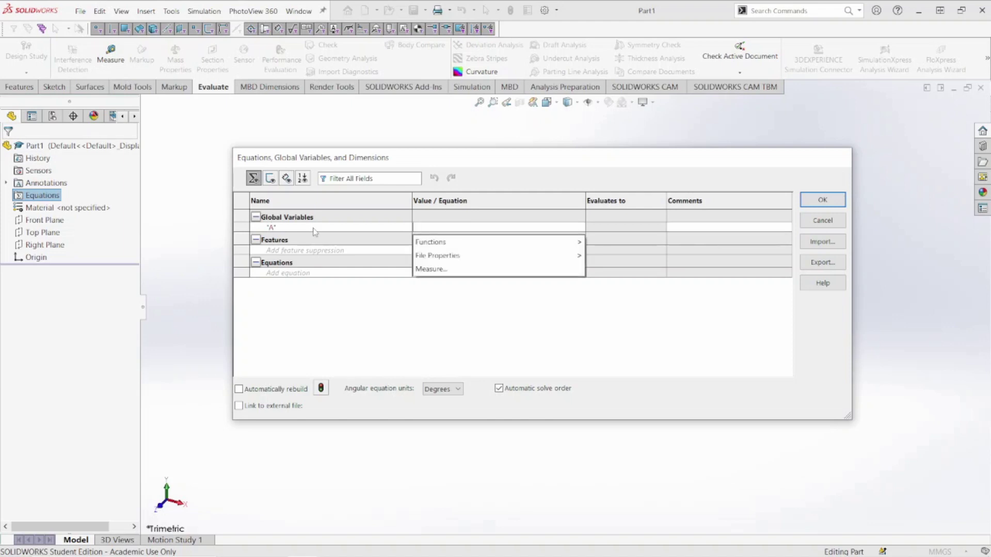
{"action": "type", "text": "100"}
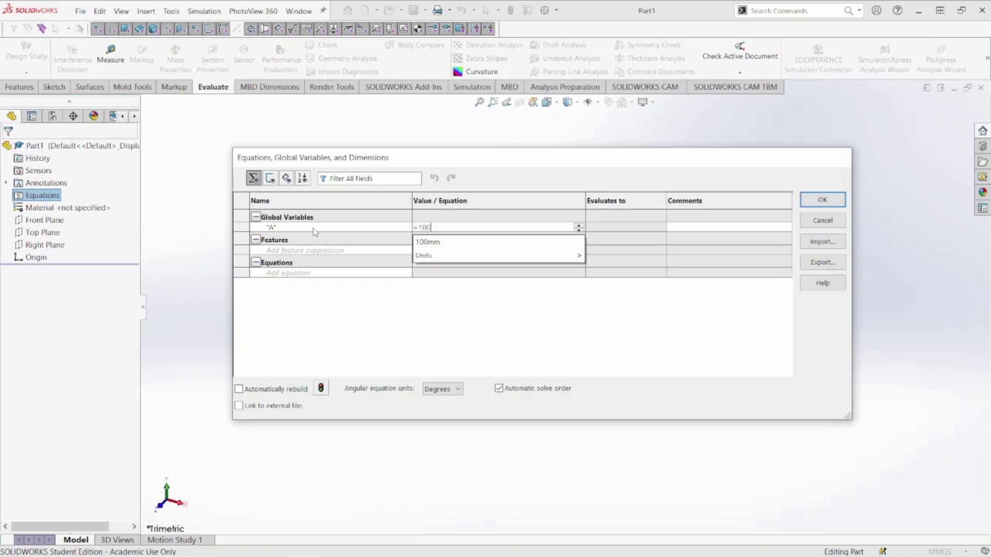
{"action": "key", "text": "Return"}
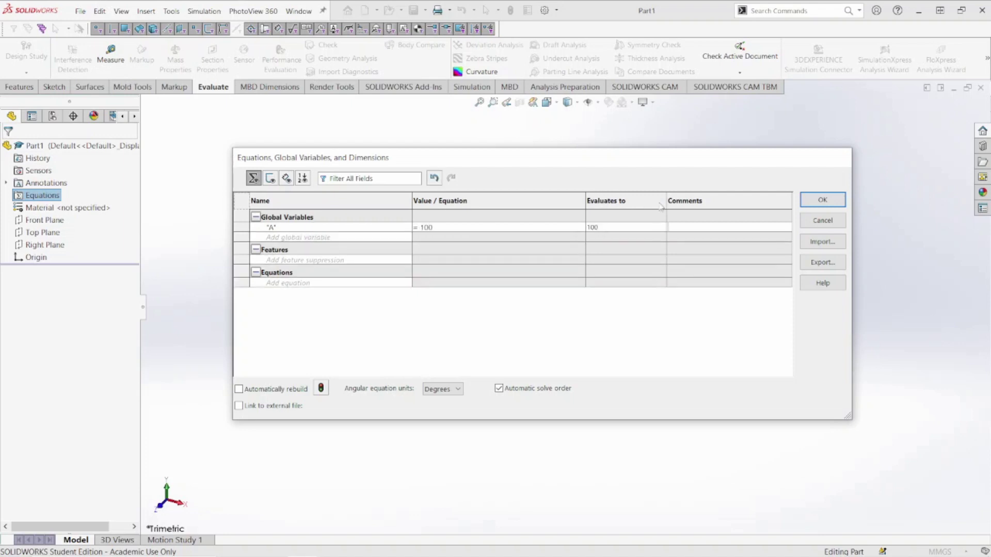
{"action": "left_click", "coordinate": [821, 200]}
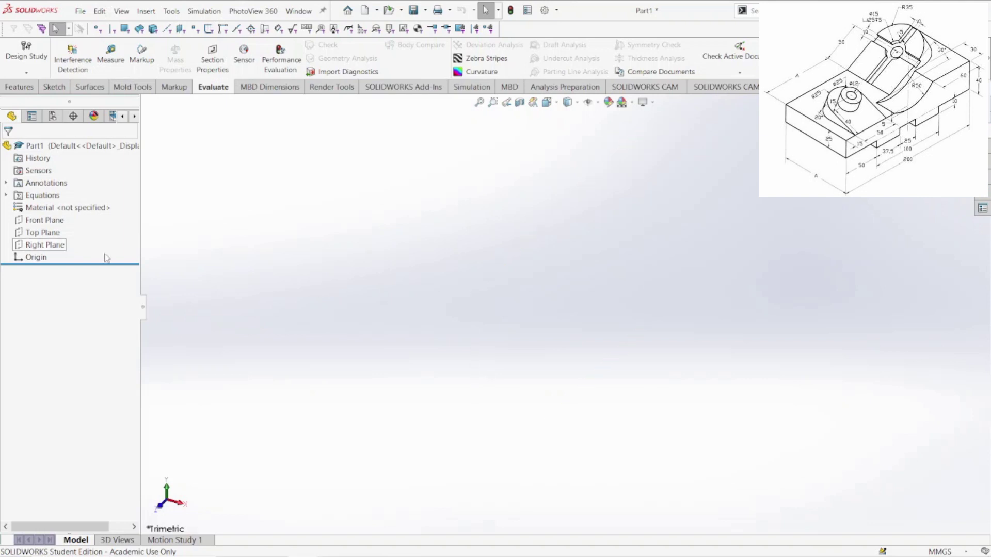
- Sketch a corner rectangle on the Top Plane starting at the origin, about 116 mm wide and 51 mm high
{"action": "right_click", "coordinate": [46, 236]}
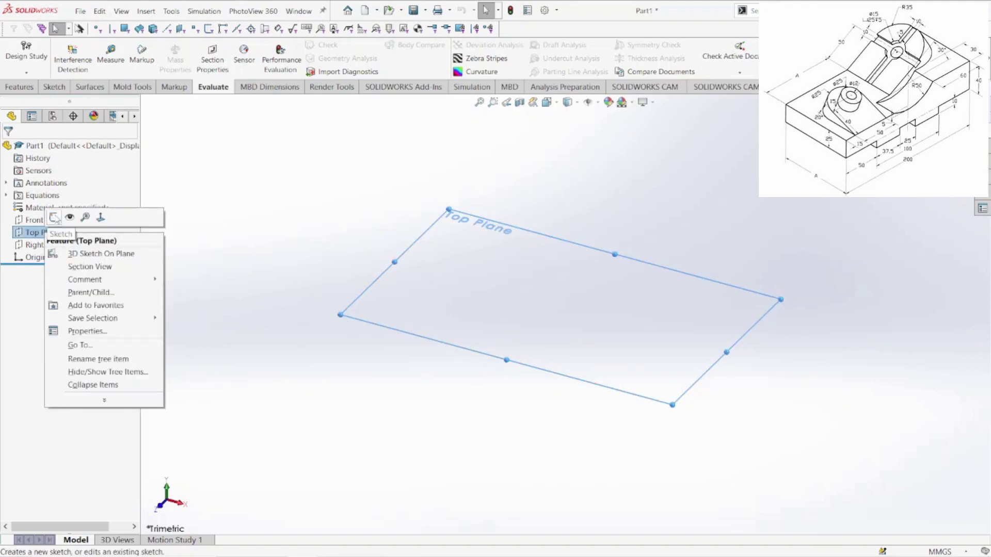
{"action": "left_click", "coordinate": [55, 218]}
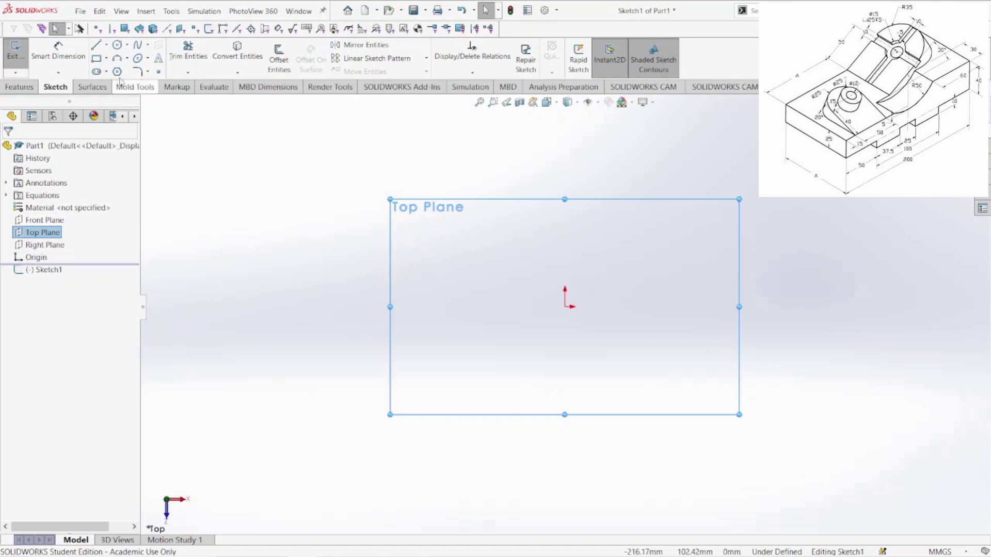
{"action": "left_click", "coordinate": [96, 59]}
{"action": "left_click", "coordinate": [564, 307]}
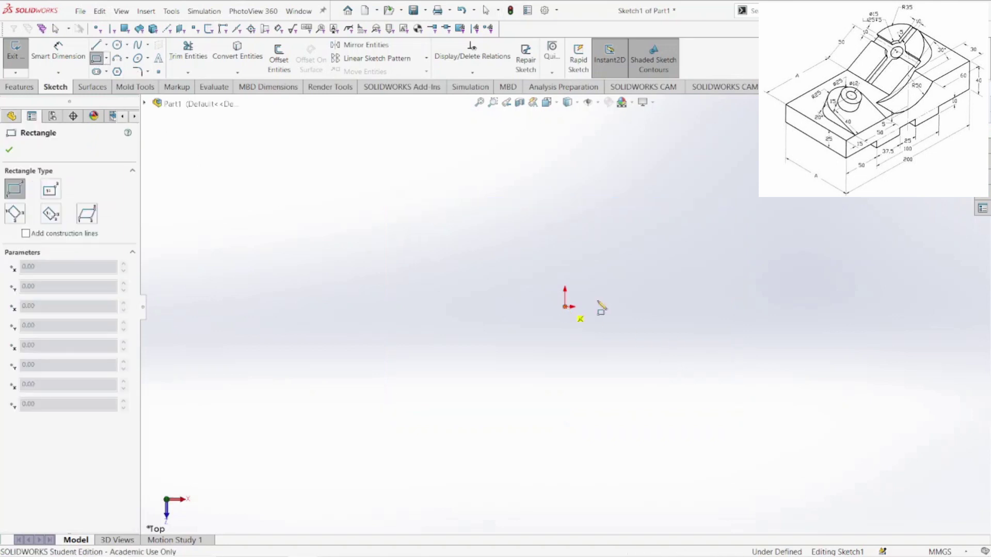
{"action": "left_click", "coordinate": [791, 208]}
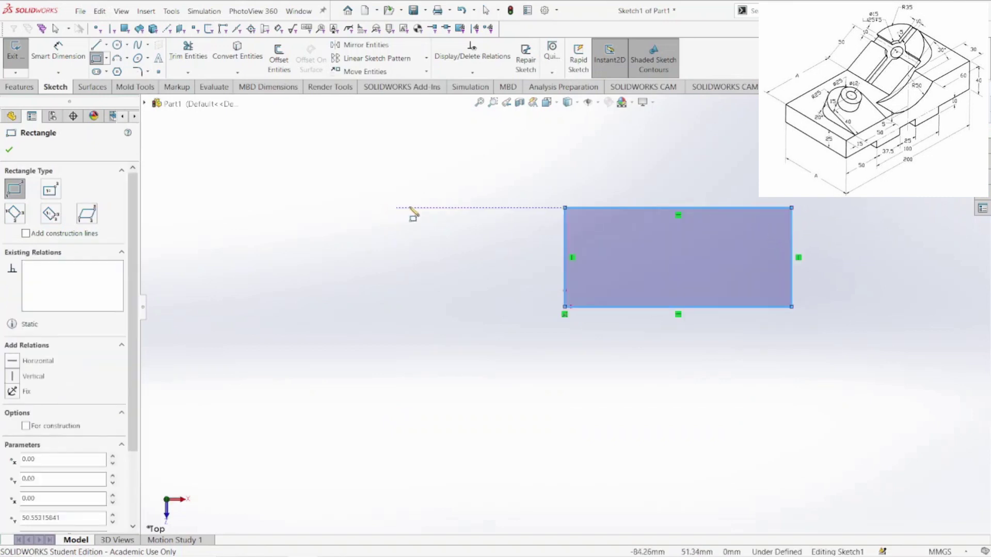
- Dimension the rectangle's lower horizontal edge to 200 mm
{"action": "left_click", "coordinate": [58, 51]}
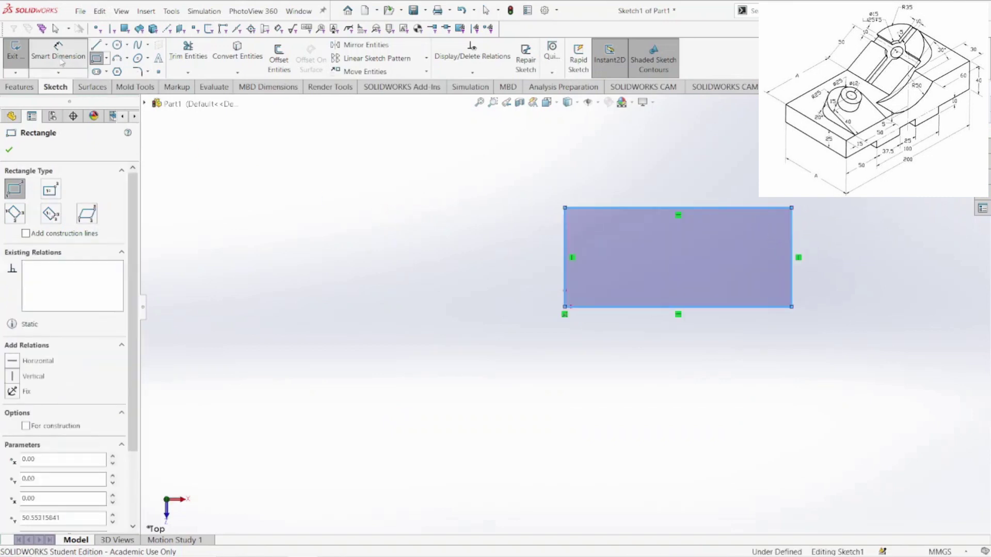
{"action": "left_click", "coordinate": [660, 309]}
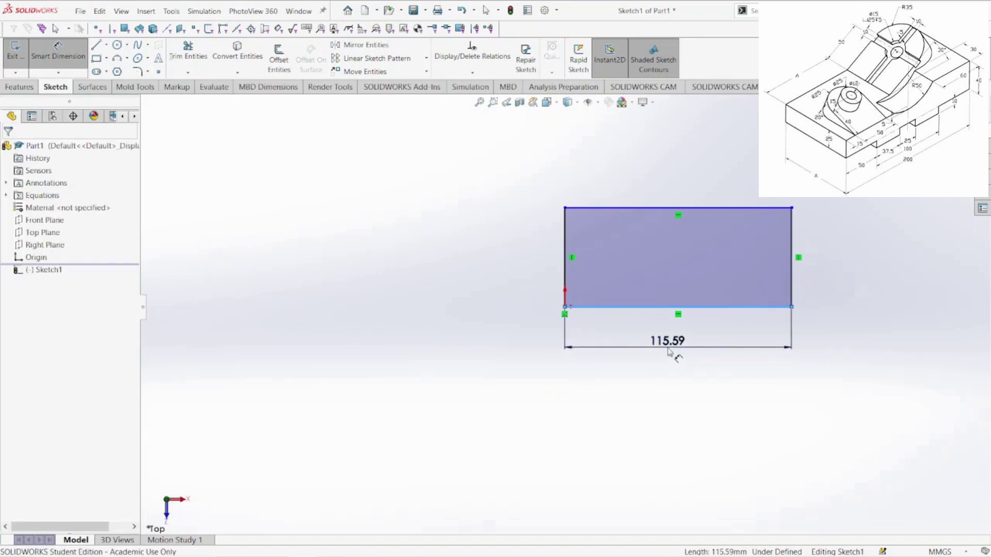
{"action": "left_click", "coordinate": [667, 351]}
{"action": "type", "text": "200"}
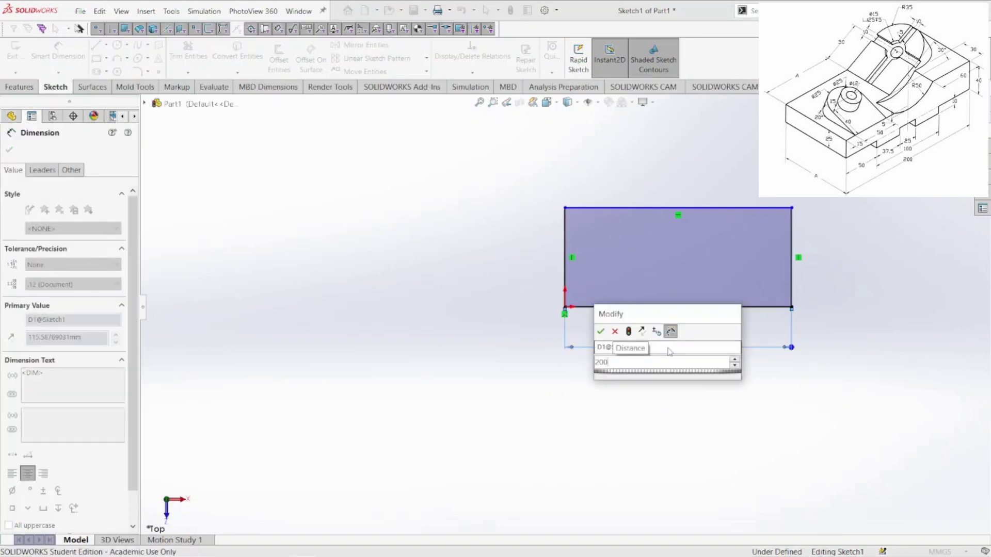
{"action": "key", "text": "Return"}
- Dimension the rectangle's vertical edge at the origin and link its value to the global variable A
{"action": "left_click", "coordinate": [565, 274]}
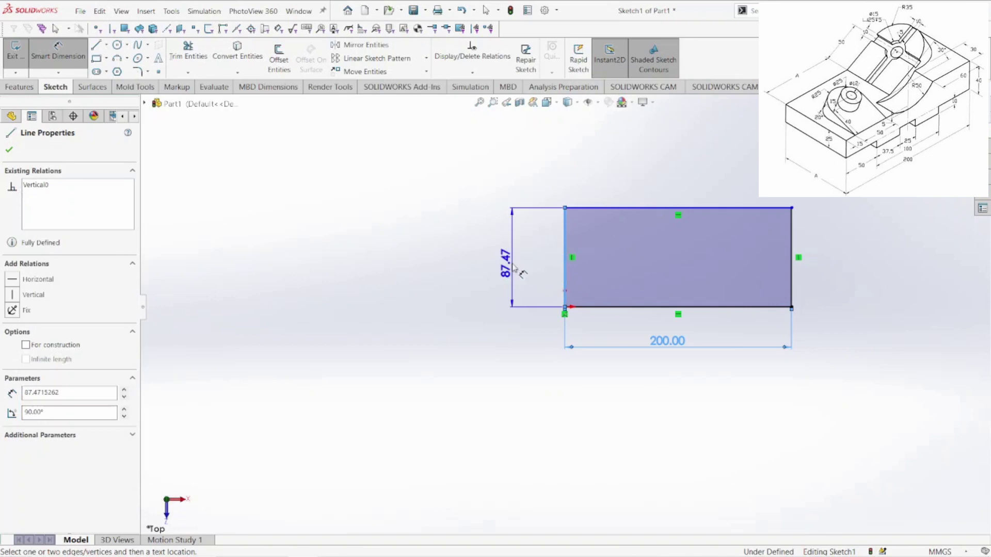
{"action": "left_click", "coordinate": [514, 267]}
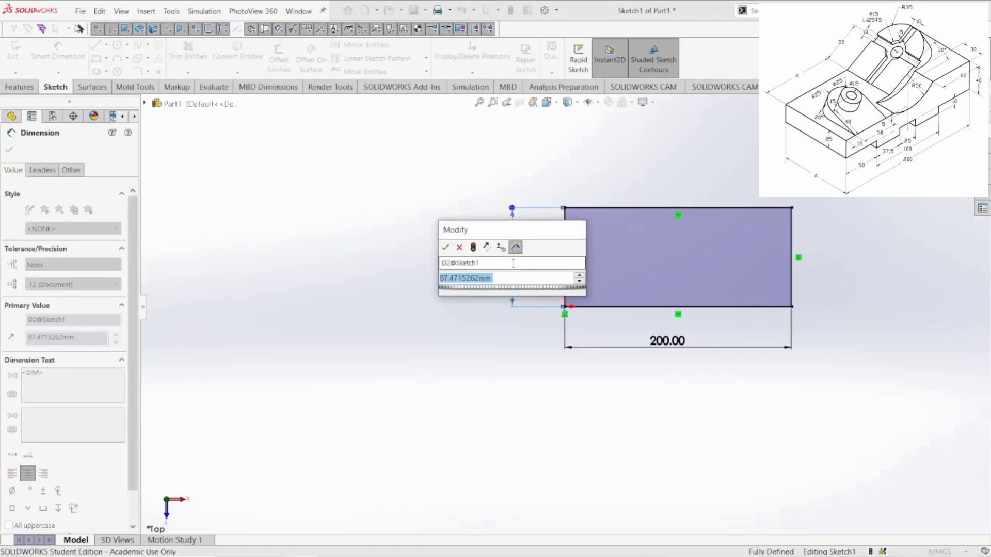
{"action": "type", "text": "="}
{"action": "mouse_move", "coordinate": [515, 292]}
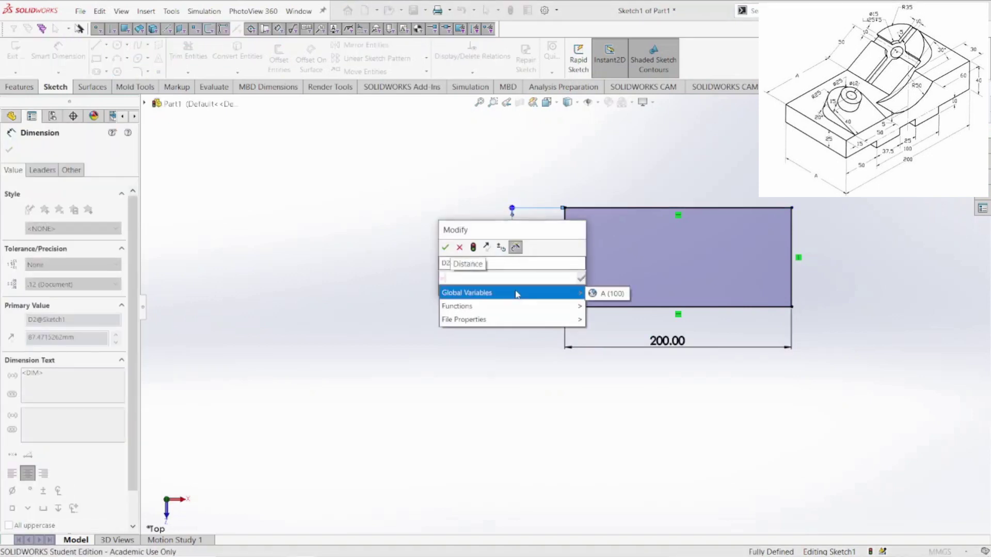
{"action": "left_click", "coordinate": [607, 293]}
{"action": "left_click", "coordinate": [445, 247]}
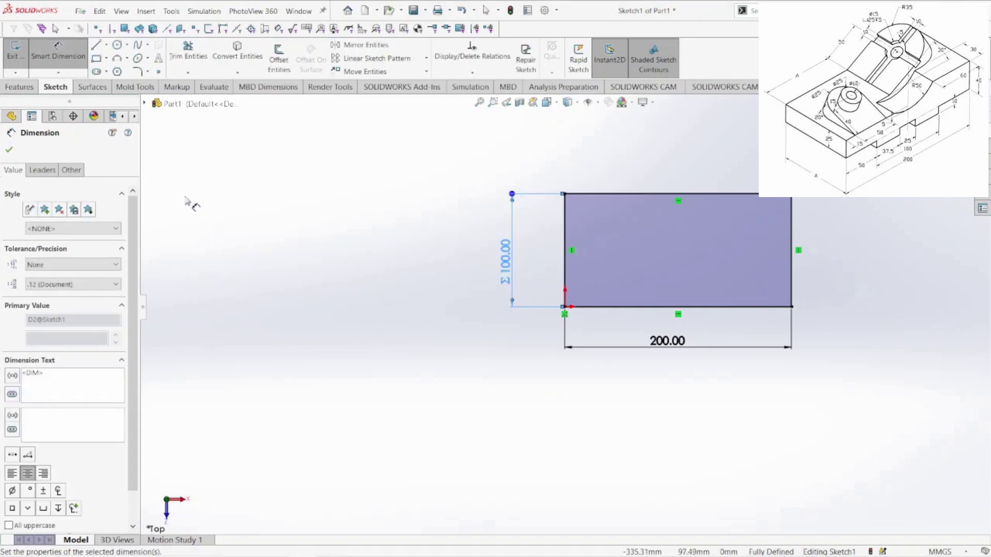
- Extrude the rectangle upward as a boss with a blind depth of 25 mm
{"action": "left_click", "coordinate": [21, 87]}
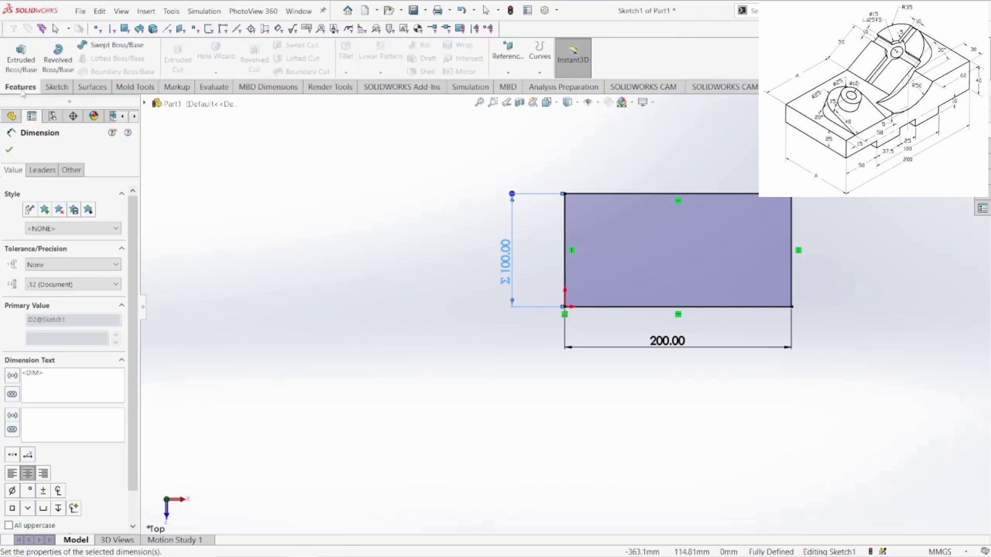
{"action": "left_click", "coordinate": [22, 59]}
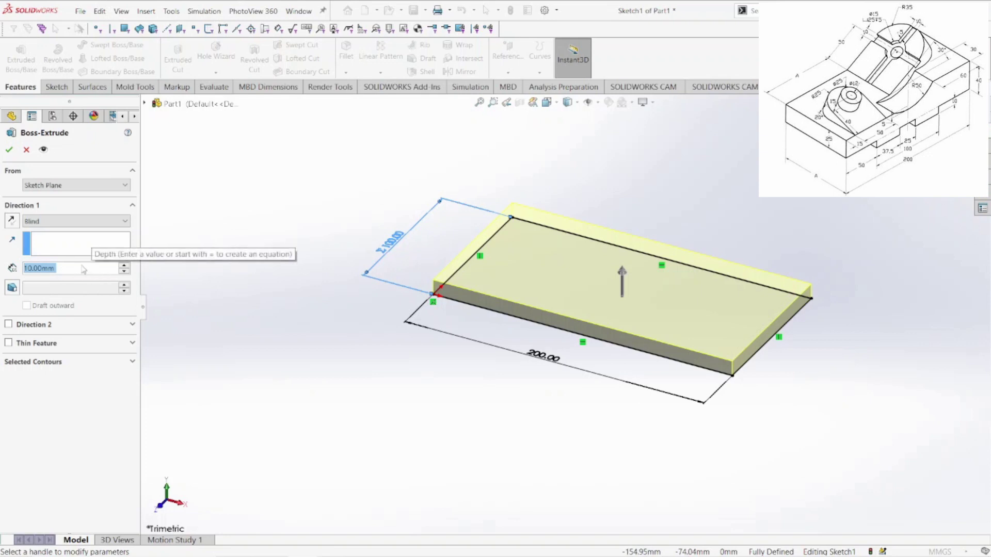
{"action": "type", "text": "25"}
{"action": "key", "text": "Return"}
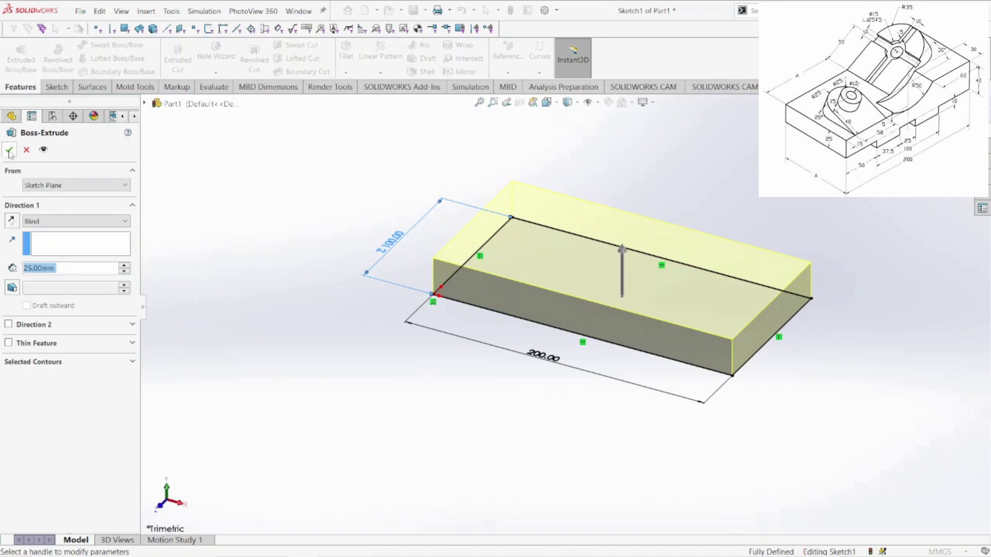
{"action": "left_click", "coordinate": [9, 150]}
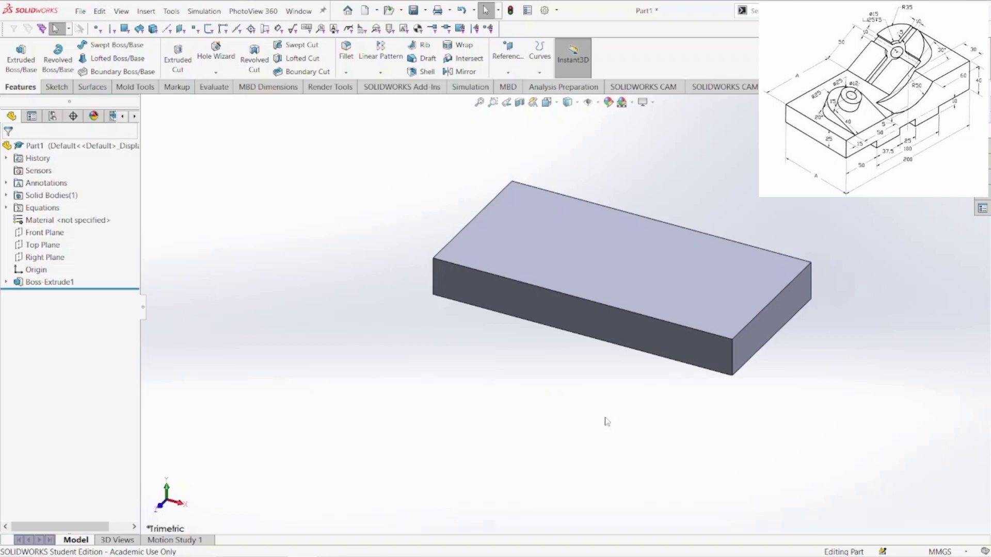
- Start a new sketch on the underside face of the block
{"action": "middle_click_drag", "start_coordinate": [624, 323], "coordinate": [607, 283]}
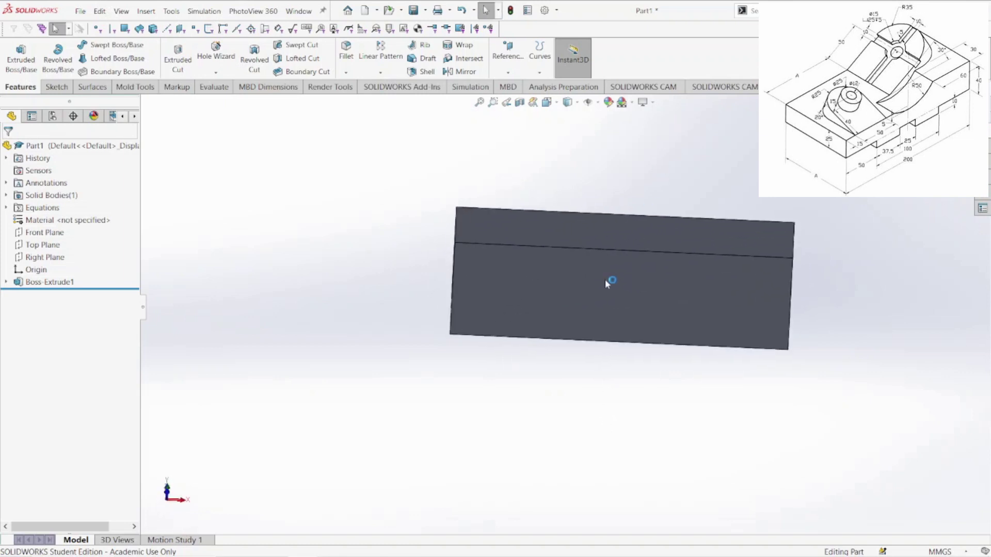
{"action": "right_click", "coordinate": [609, 288]}
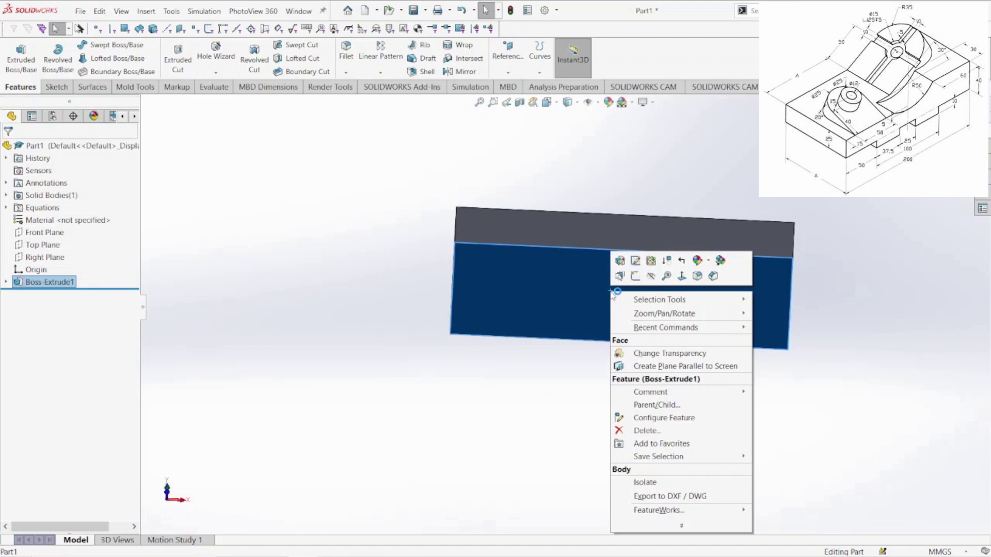
{"action": "left_click", "coordinate": [639, 279]}
{"action": "key", "text": "space"}
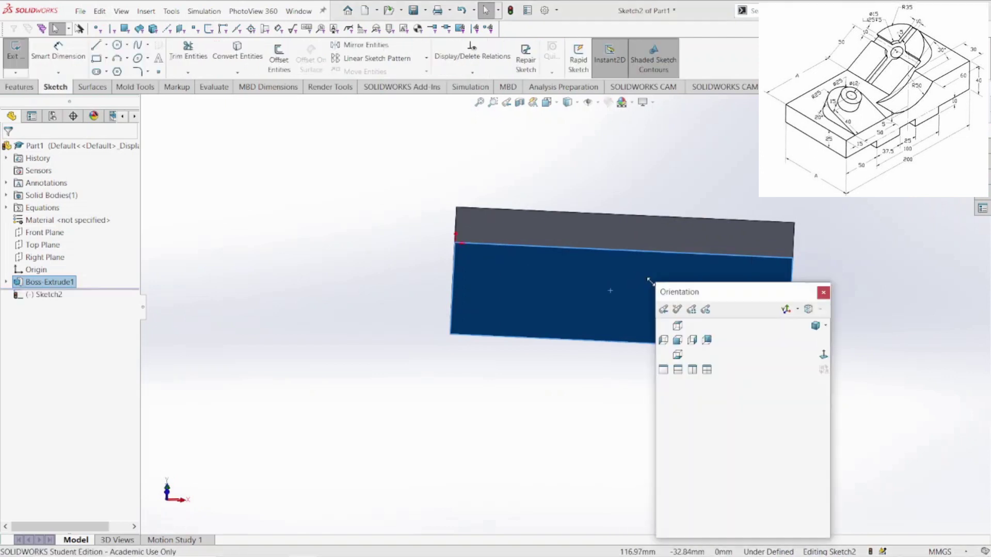
{"action": "left_click", "coordinate": [823, 355]}
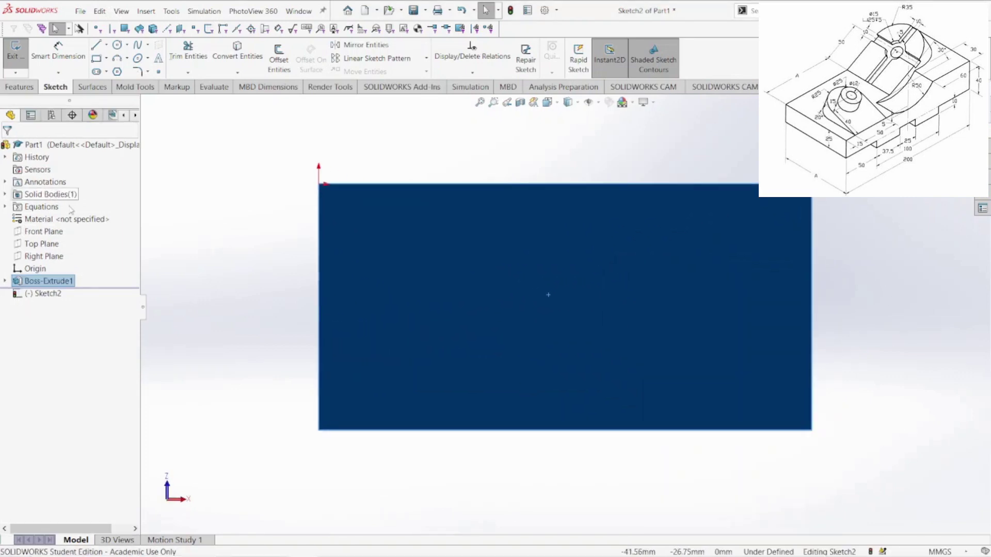
- Draw two separate rectangles spanning the underside between its long edges, starting about 63 mm and 133 mm from the block's left edge
{"action": "left_click", "coordinate": [97, 58]}
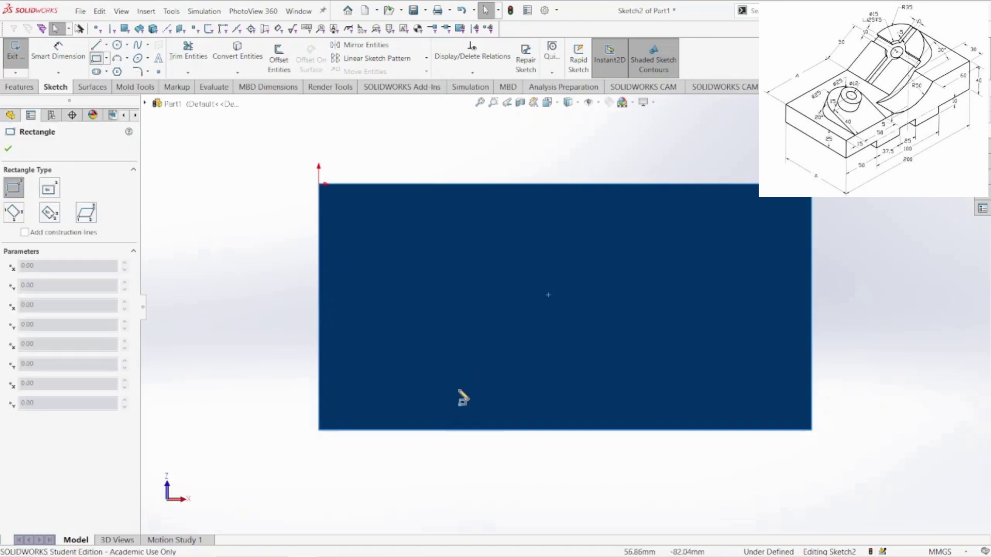
{"action": "left_click", "coordinate": [473, 429]}
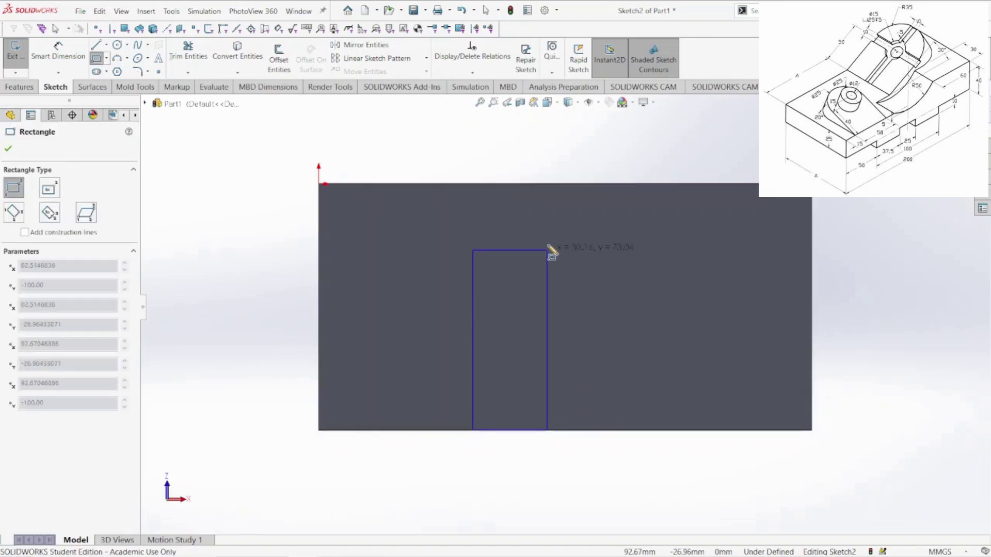
{"action": "left_click", "coordinate": [562, 184]}
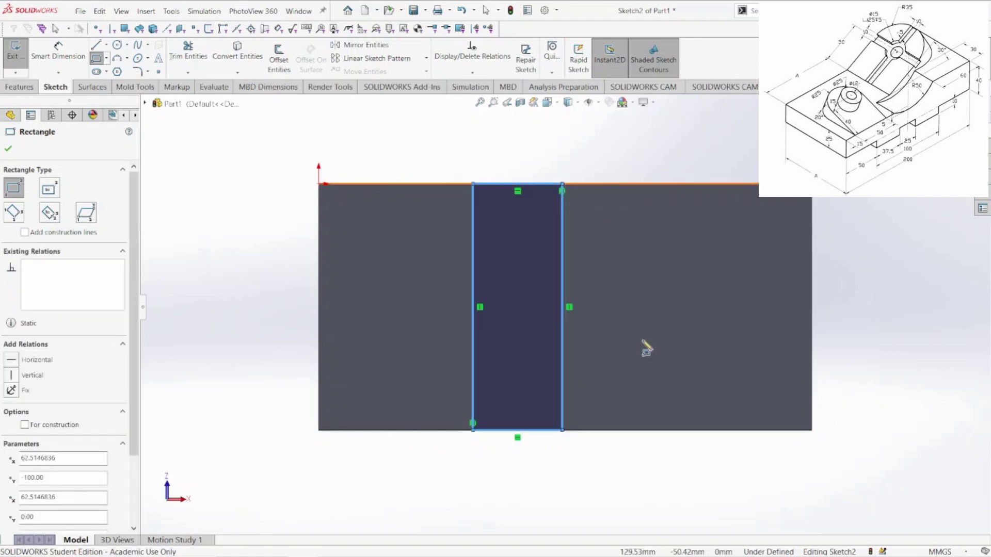
{"action": "left_click", "coordinate": [645, 431]}
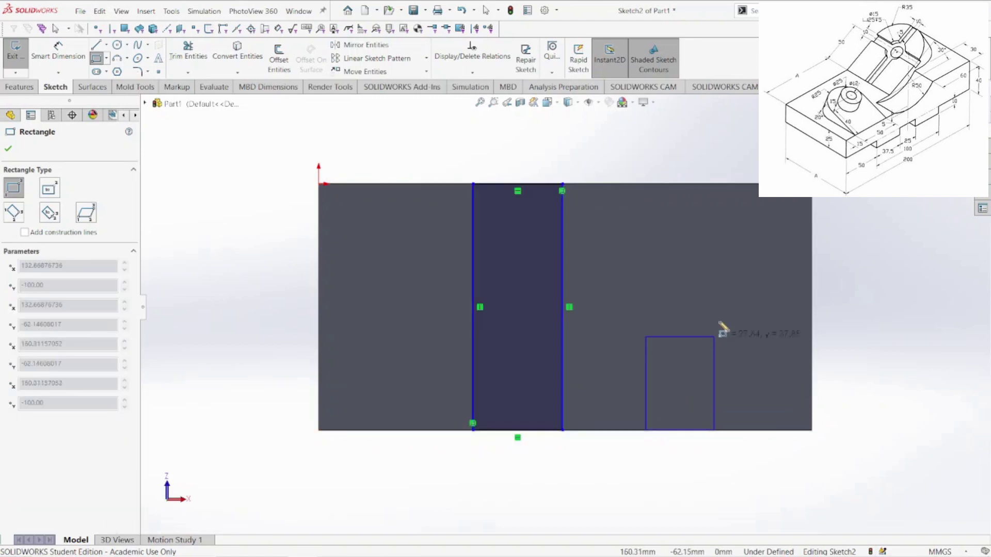
{"action": "left_click", "coordinate": [743, 185]}
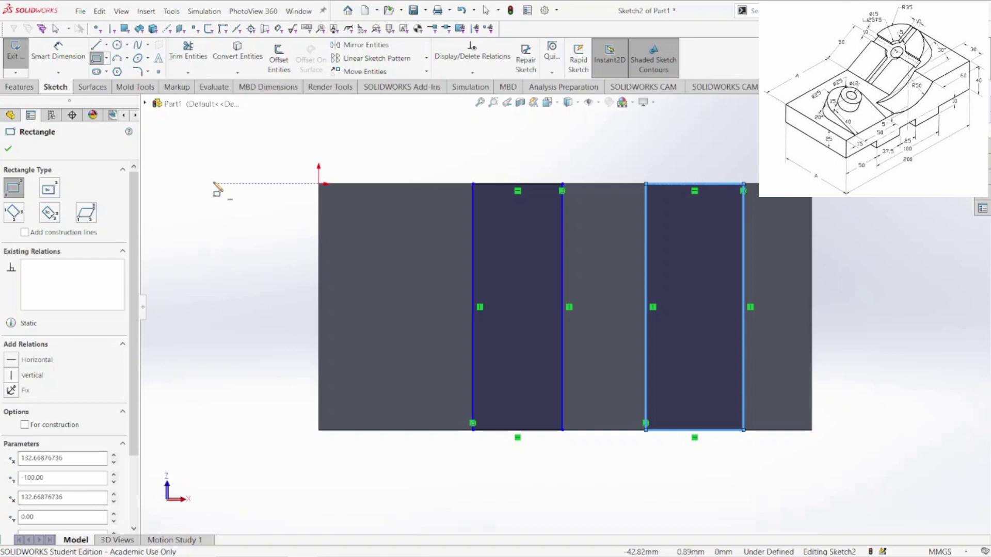
{"action": "key", "text": "Escape"}
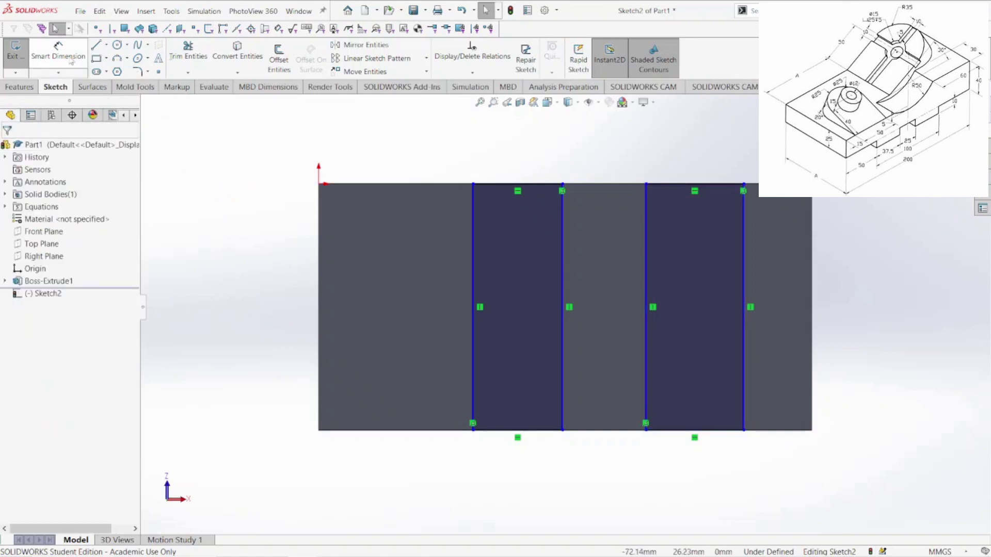
- Dimension the first rectangle's near edge 50 mm from the block's short edge at the origin
{"action": "left_click", "coordinate": [72, 62]}
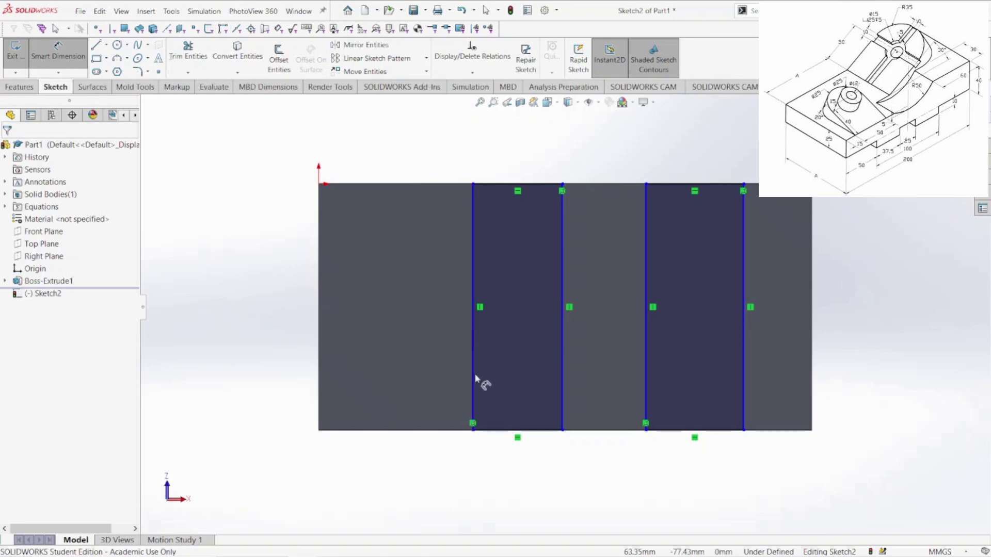
{"action": "left_click", "coordinate": [319, 352]}
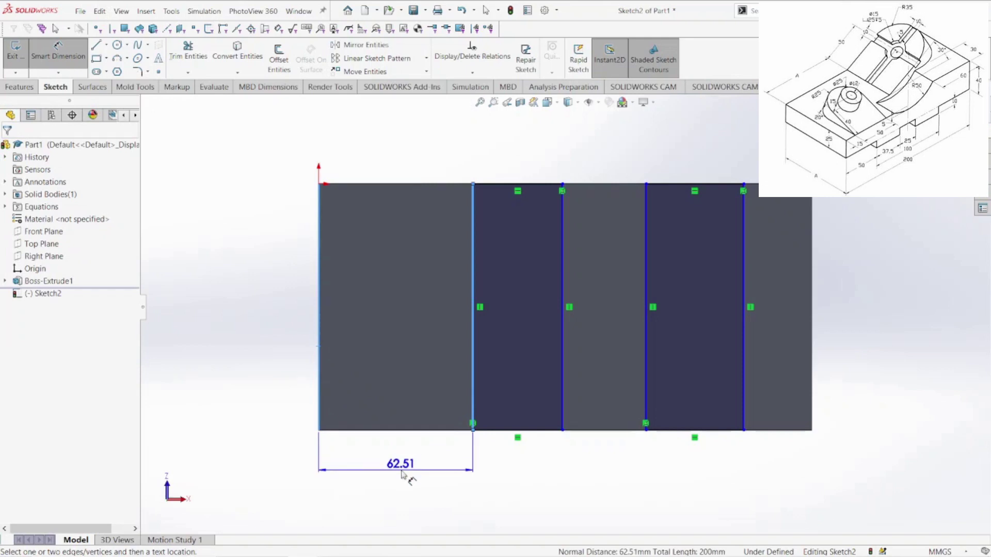
{"action": "left_click", "coordinate": [402, 474]}
{"action": "type", "text": "50"}
{"action": "key", "text": "Return"}
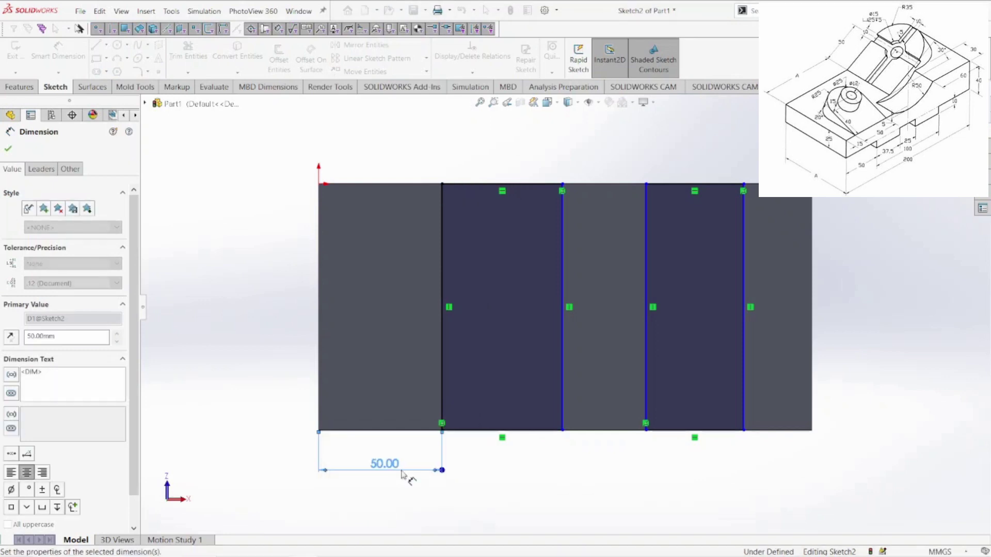
- Dimension the width of the first underside rectangle as 37.5 mm
{"action": "left_click", "coordinate": [491, 438]}
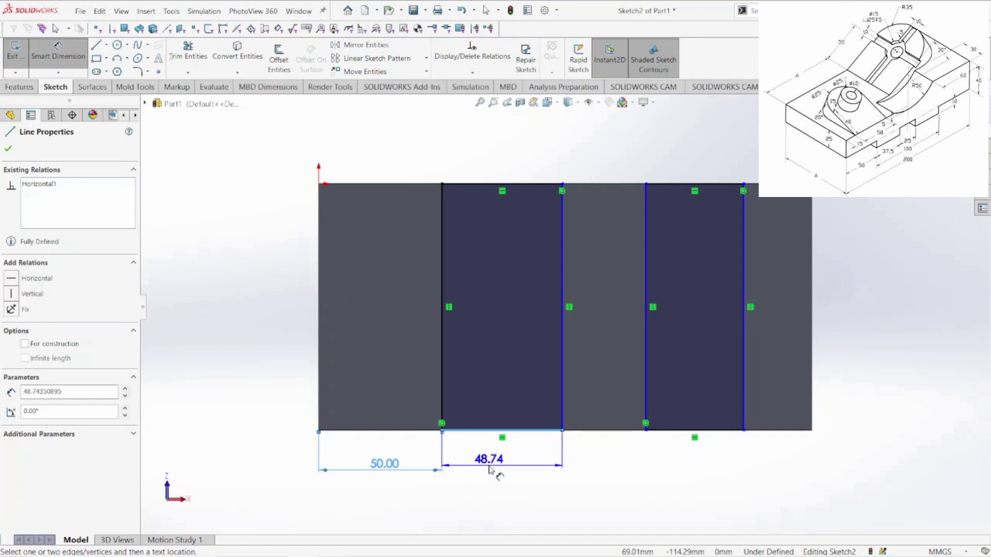
{"action": "left_click", "coordinate": [491, 461]}
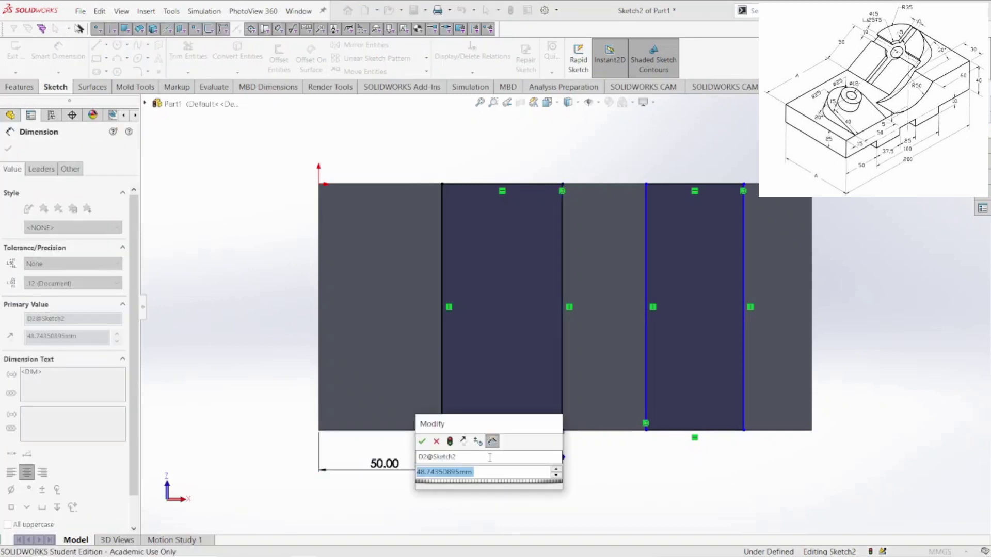
{"action": "type", "text": "37.5"}
{"action": "key", "text": "Return"}
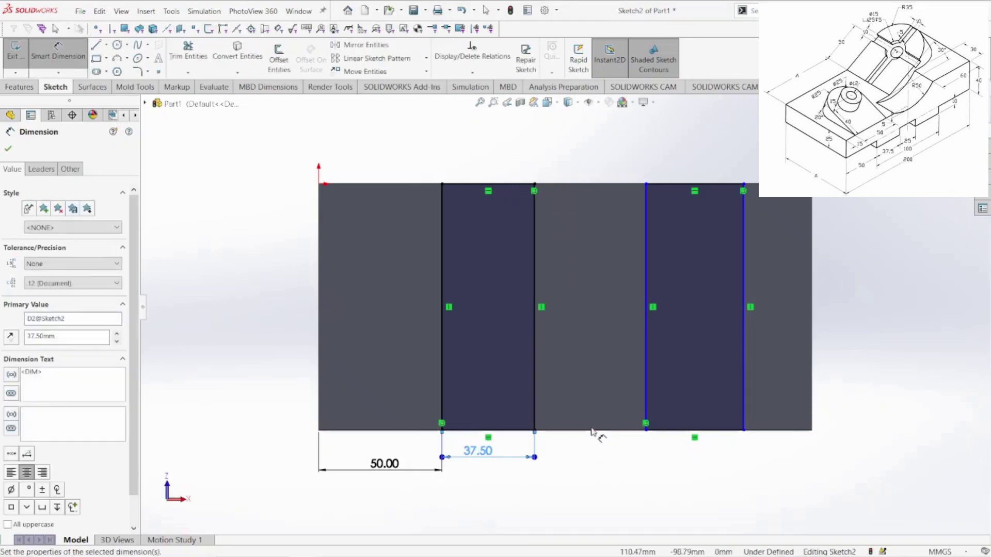
- Dimension the gap between the two underside rectangles as 25 mm
{"action": "left_click", "coordinate": [536, 393]}
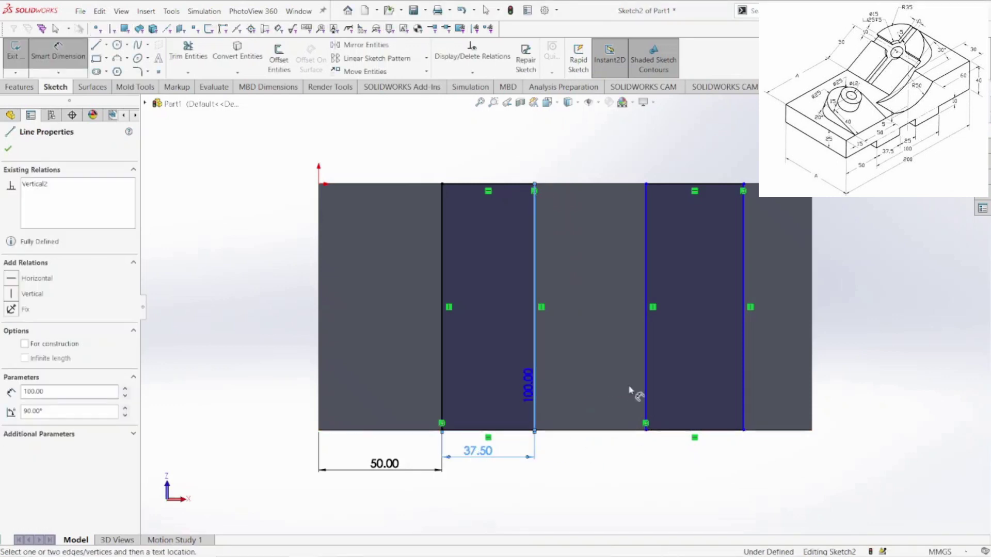
{"action": "left_click", "coordinate": [644, 394]}
{"action": "left_click", "coordinate": [604, 483]}
{"action": "type", "text": "25"}
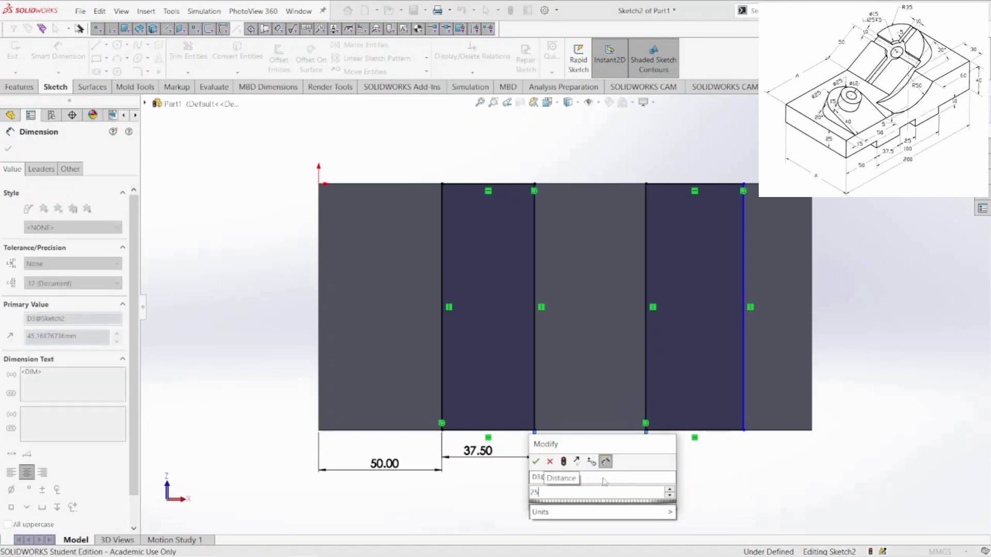
{"action": "key", "text": "Escape"}
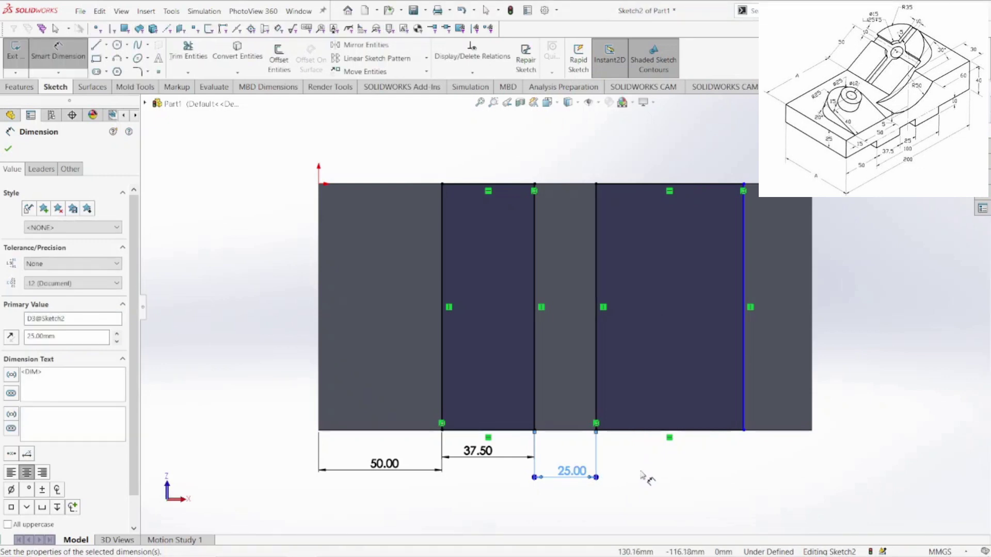
- Dimension the overall span between the outer vertical edges of the two rectangles as 100 mm
{"action": "left_click", "coordinate": [443, 371]}
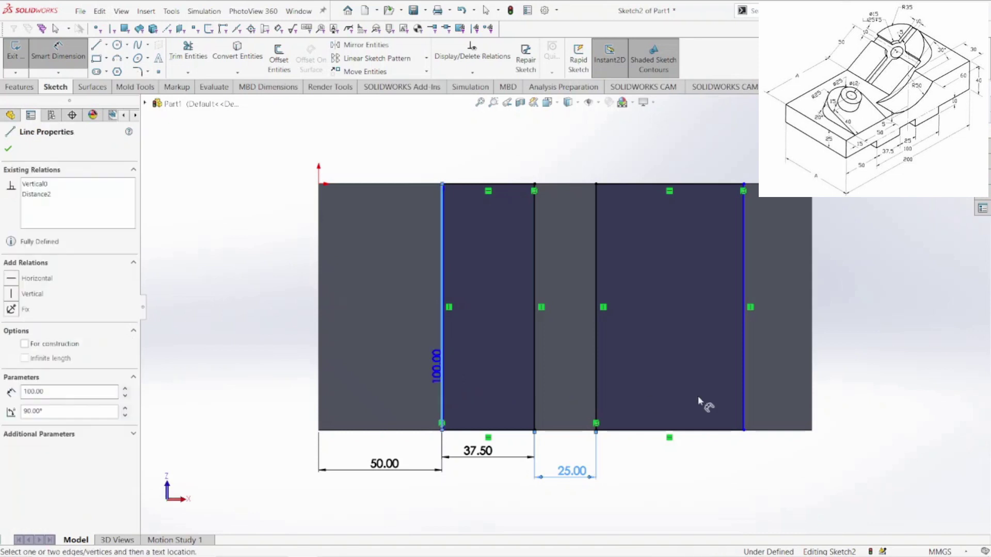
{"action": "left_click", "coordinate": [742, 383]}
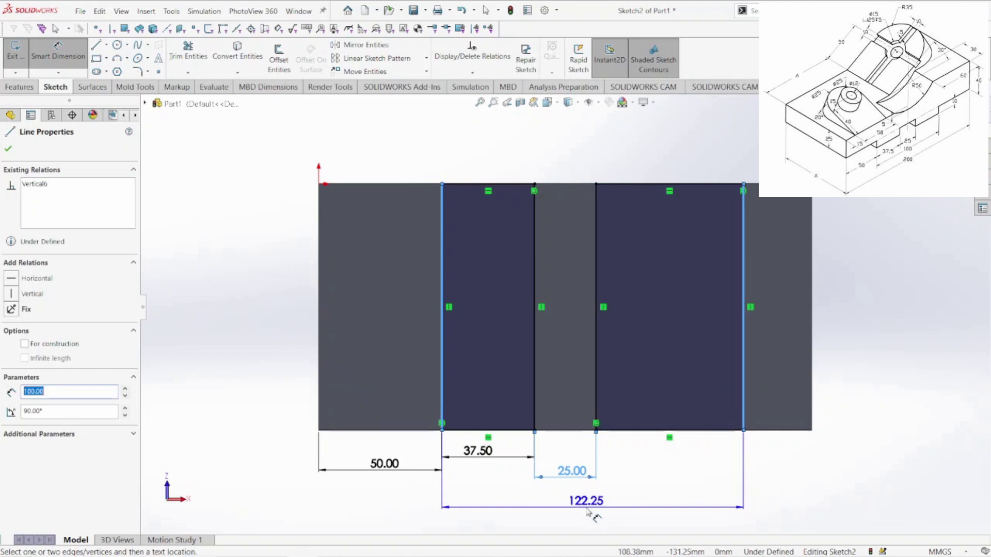
{"action": "left_click", "coordinate": [589, 512]}
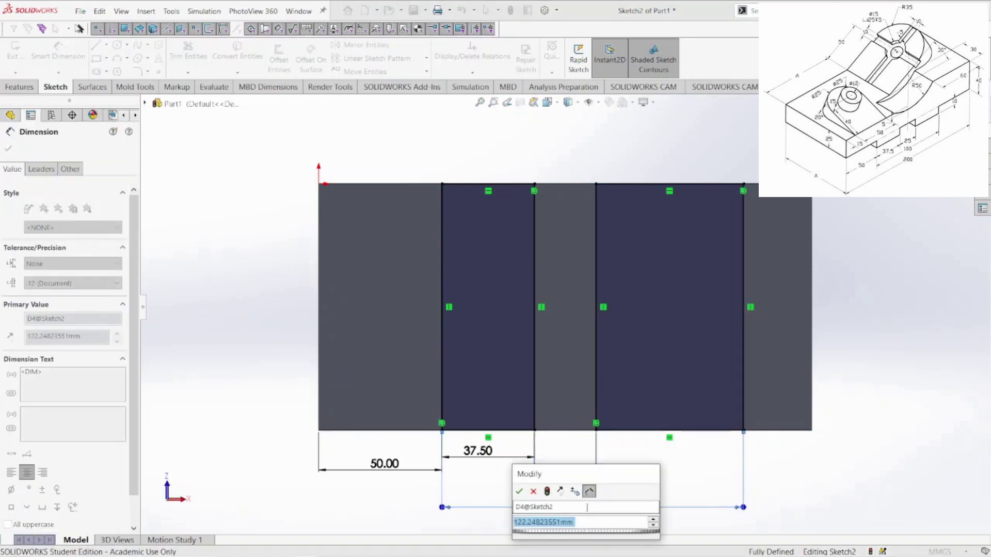
{"action": "type", "text": "100"}
{"action": "key", "text": "Return"}
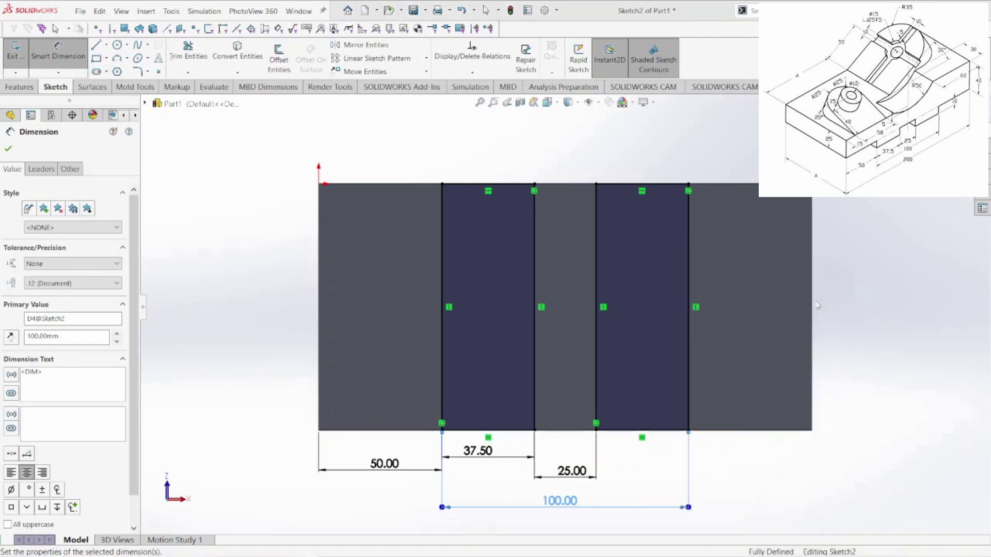
- Extrude both underside rectangles downward as a merged boss with a blind depth of 10 mm
{"action": "key", "text": "ctrl+7"}
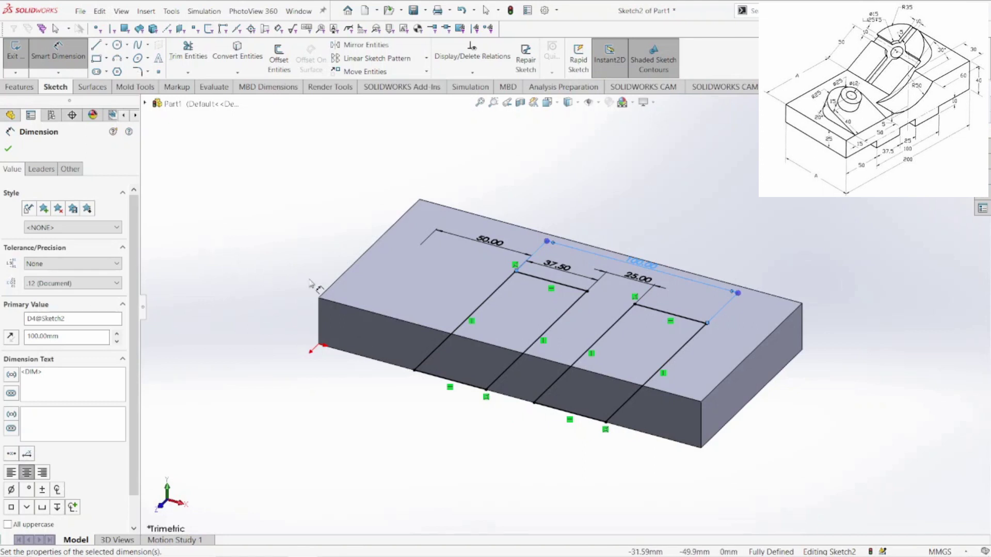
{"action": "left_click", "coordinate": [16, 88]}
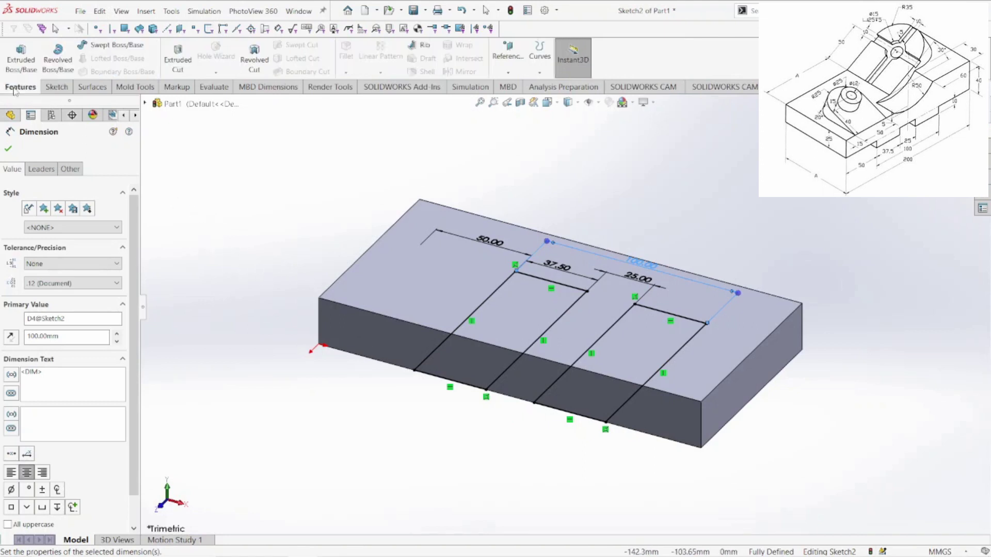
{"action": "left_click", "coordinate": [21, 56]}
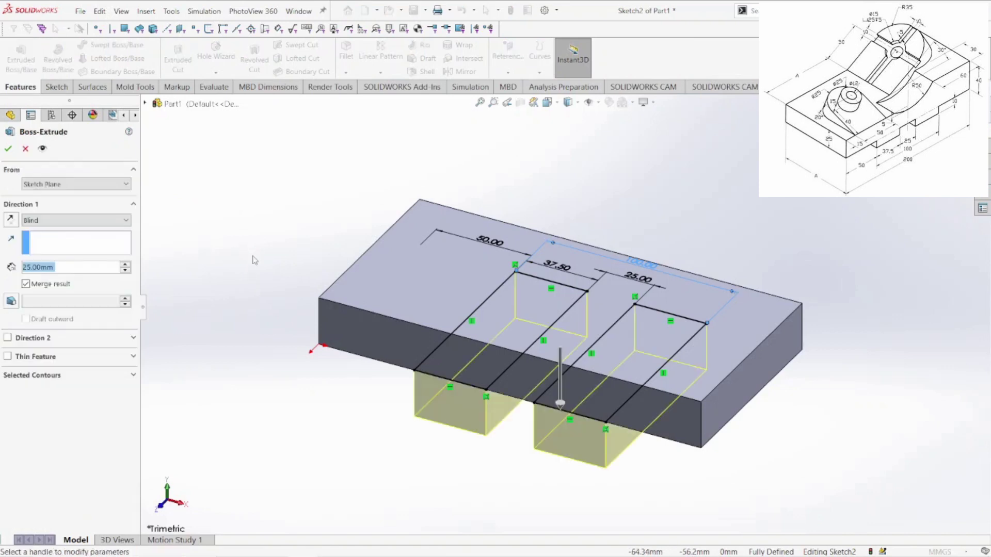
{"action": "left_click", "coordinate": [100, 267]}
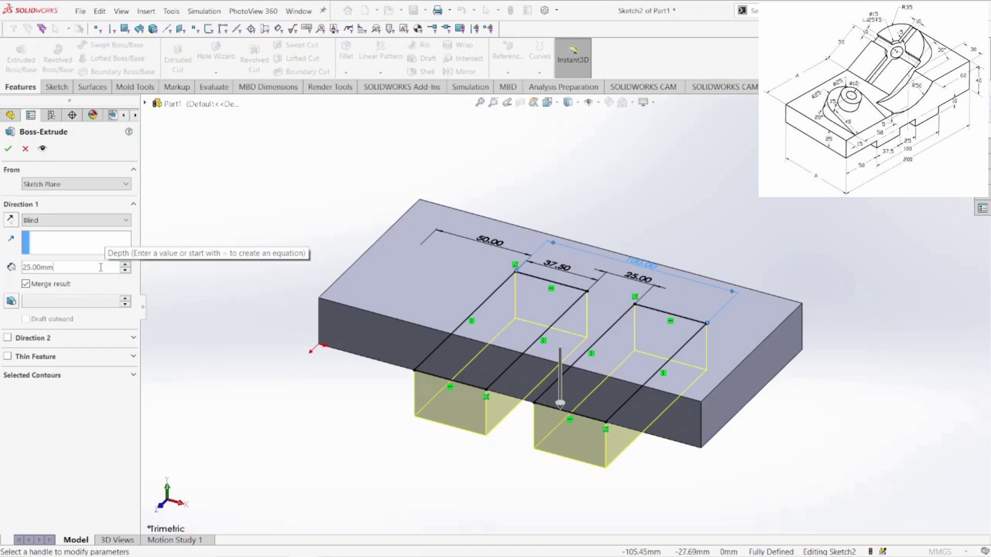
{"action": "key", "text": "BackSpace"}
{"action": "key", "text": "BackSpace"}
{"action": "key", "text": "BackSpace"}
{"action": "key", "text": "BackSpace"}
{"action": "key", "text": "BackSpace"}
{"action": "key", "text": "BackSpace"}
{"action": "key", "text": "BackSpace"}
{"action": "type", "text": "10"}
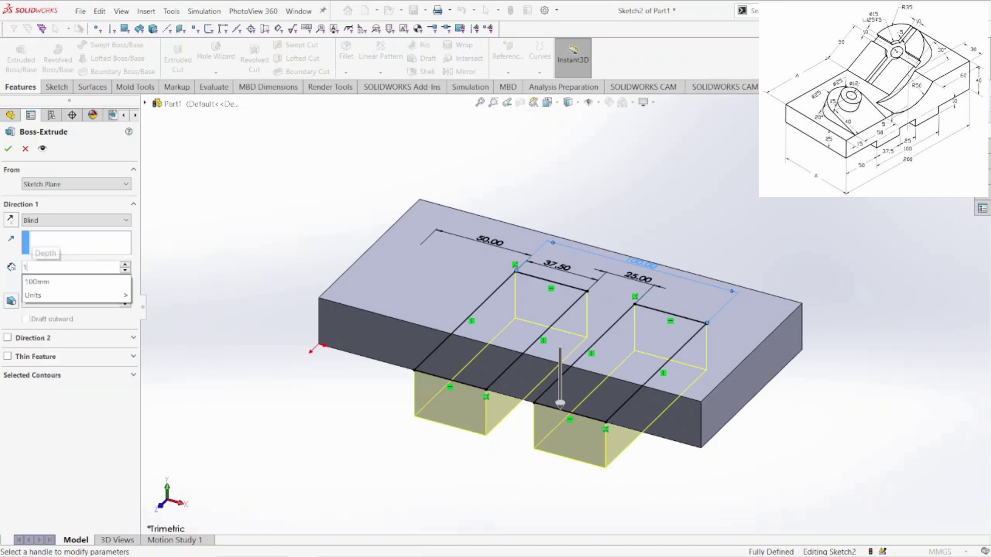
{"action": "key", "text": "Return"}
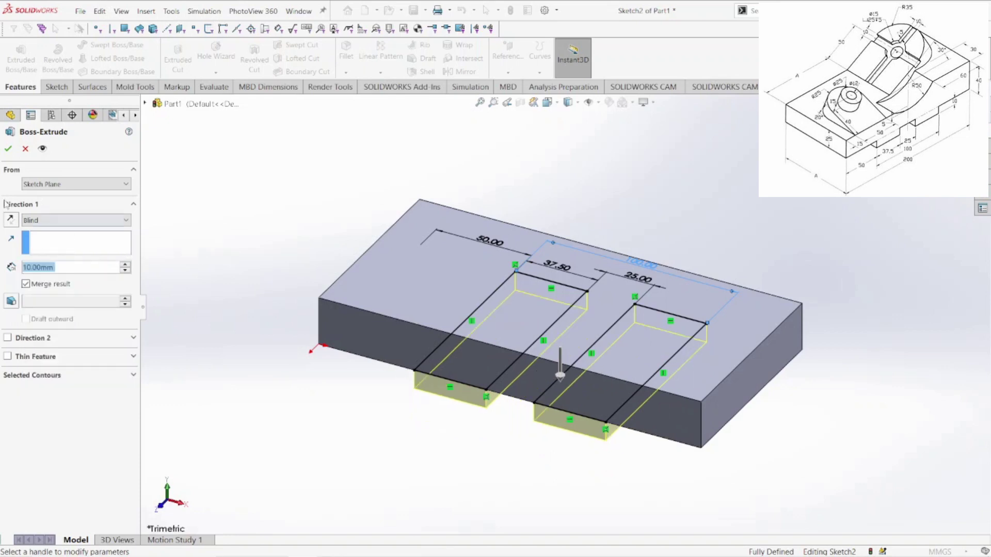
{"action": "left_click", "coordinate": [8, 149]}
{"action": "left_click", "coordinate": [840, 412]}
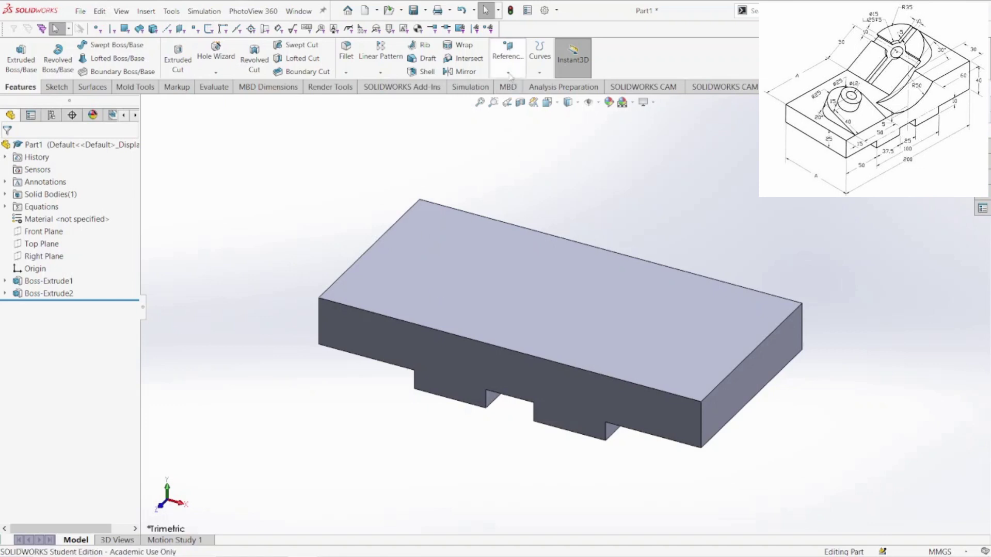
- Create a reference plane through the top face's long front edge, angled 20 degrees to the top face
{"action": "left_click", "coordinate": [508, 58]}
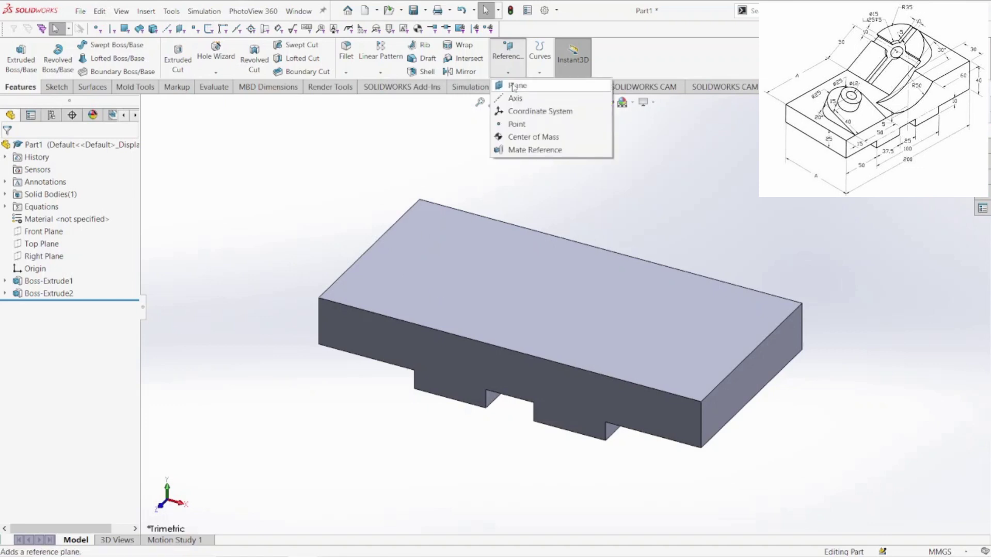
{"action": "left_click", "coordinate": [513, 86]}
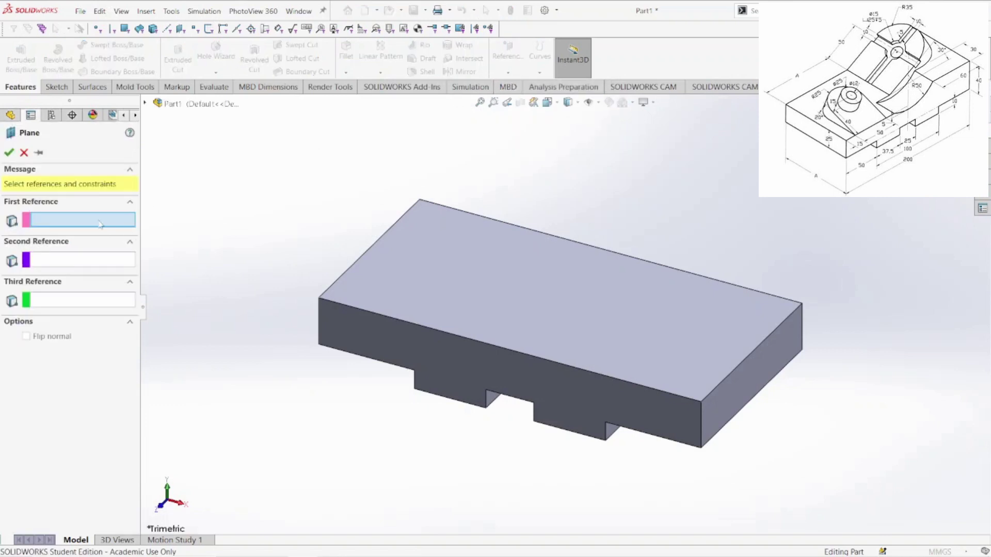
{"action": "left_click", "coordinate": [344, 306]}
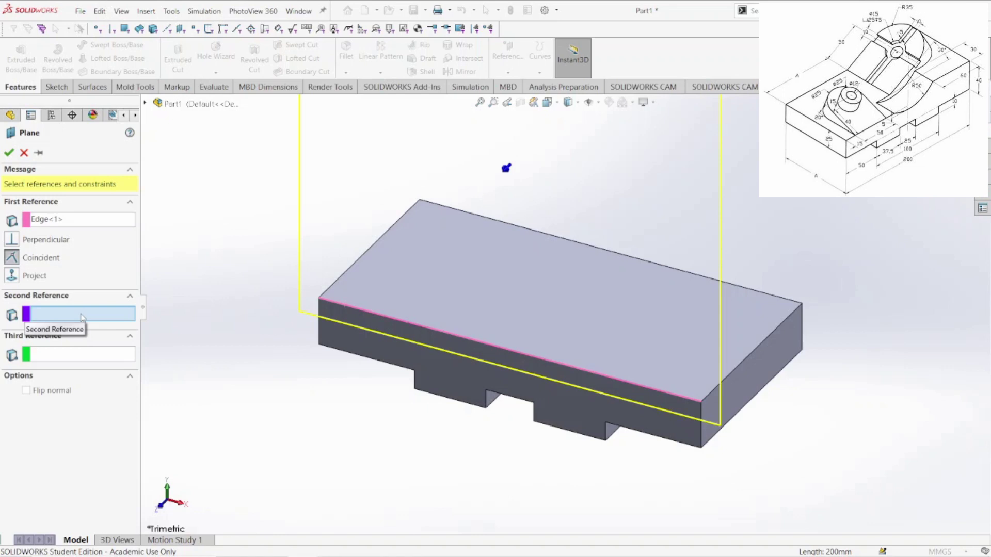
{"action": "left_click", "coordinate": [400, 290]}
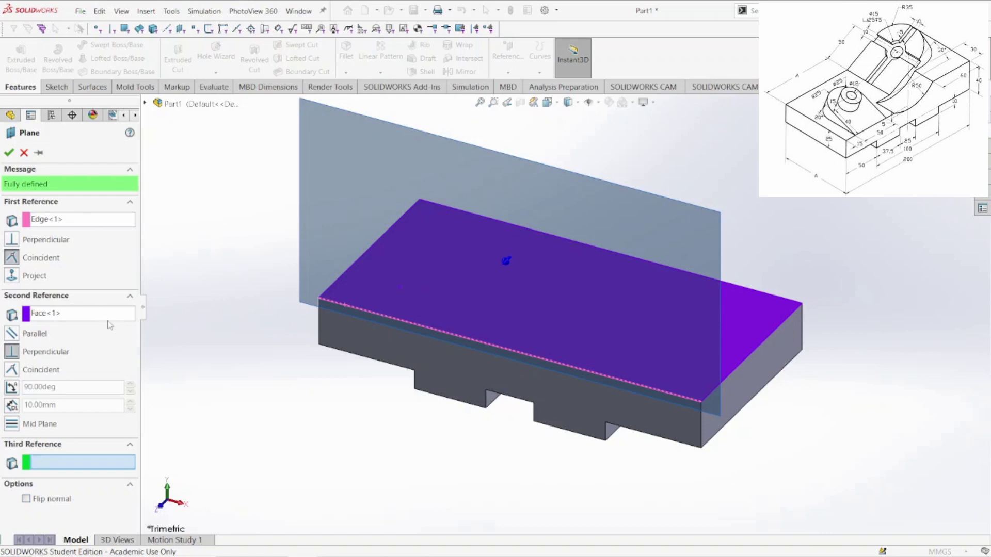
{"action": "left_click", "coordinate": [12, 387]}
{"action": "left_click", "coordinate": [68, 387]}
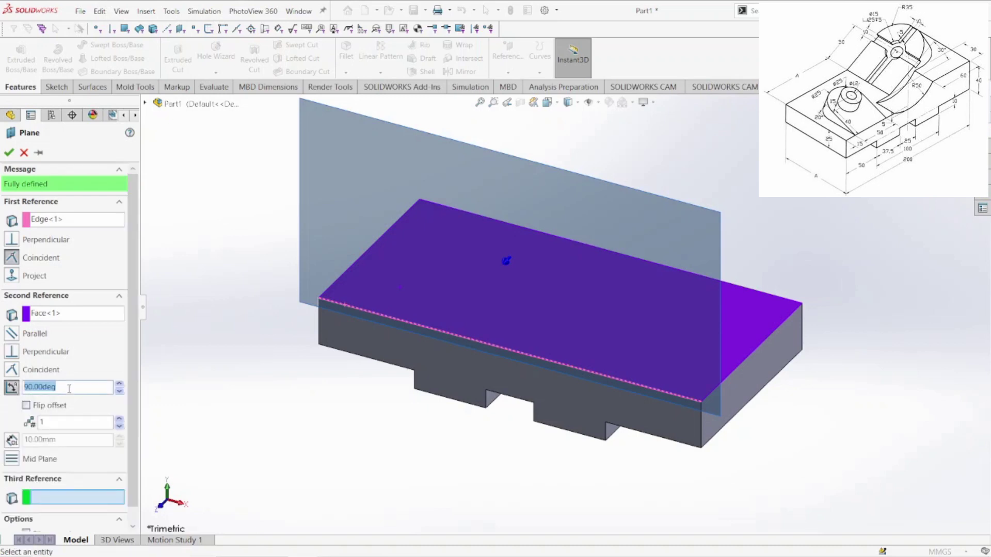
{"action": "type", "text": "20"}
{"action": "key", "text": "Return"}
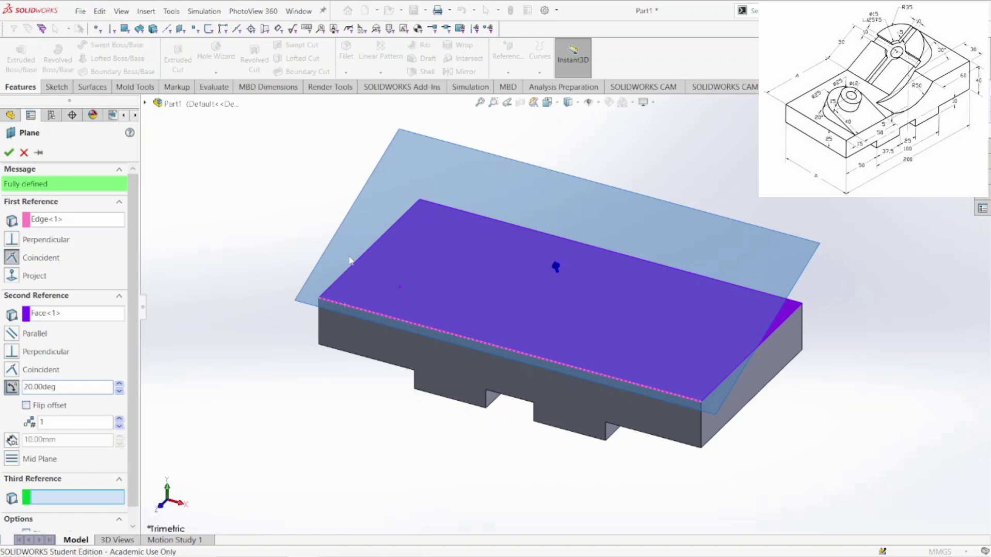
{"action": "left_click", "coordinate": [8, 152]}
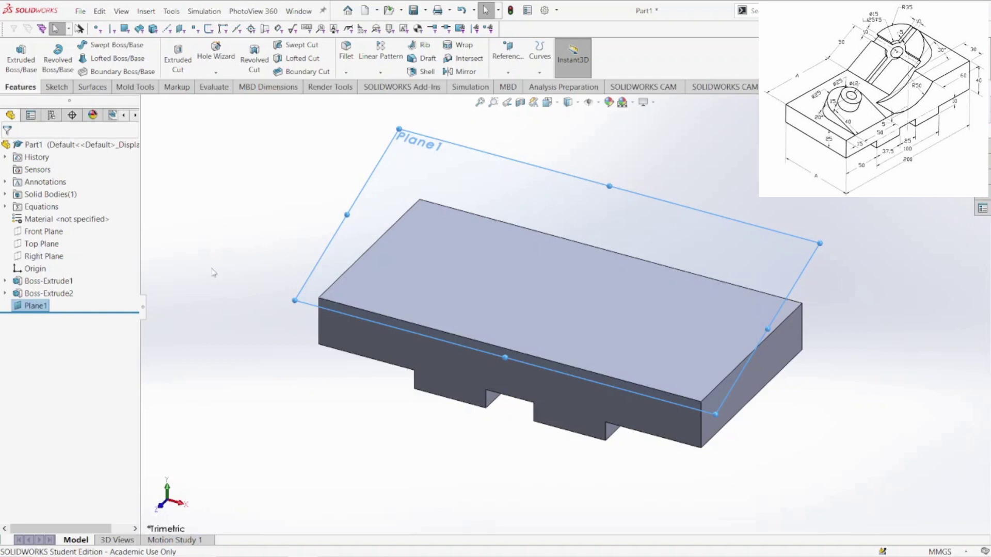
- Start a new sketch on the 20-degree inclined plane and view it face-on
{"action": "right_click", "coordinate": [45, 307]}
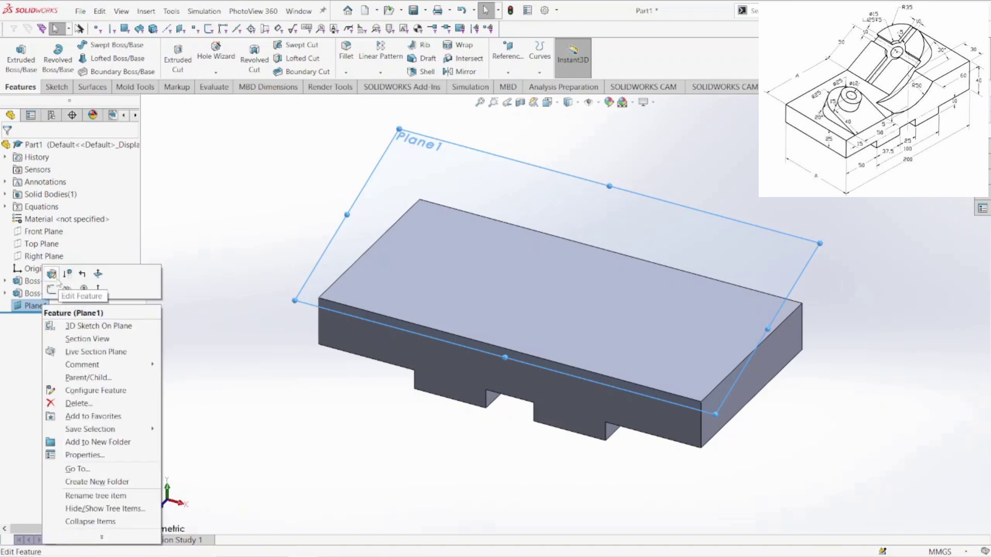
{"action": "left_click", "coordinate": [51, 290]}
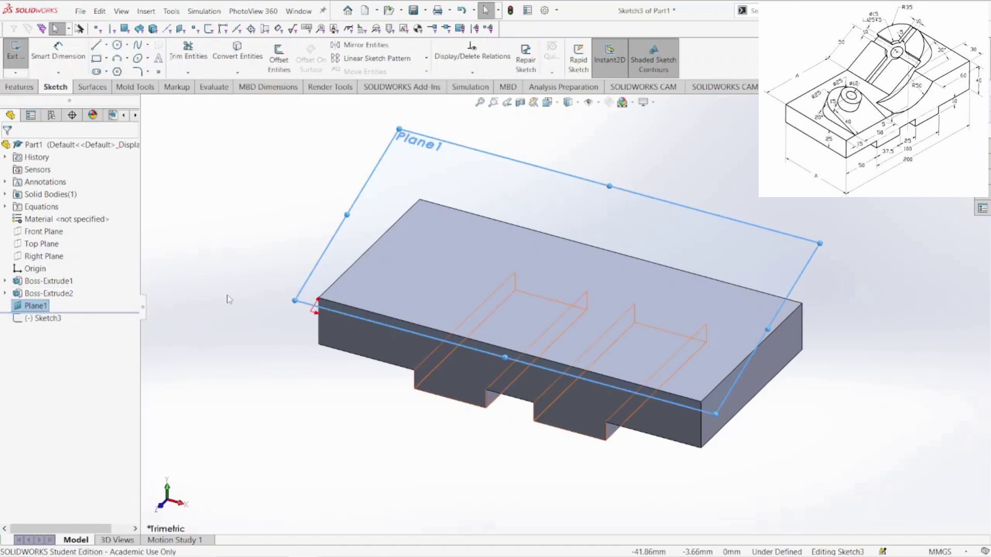
{"action": "key", "text": "space"}
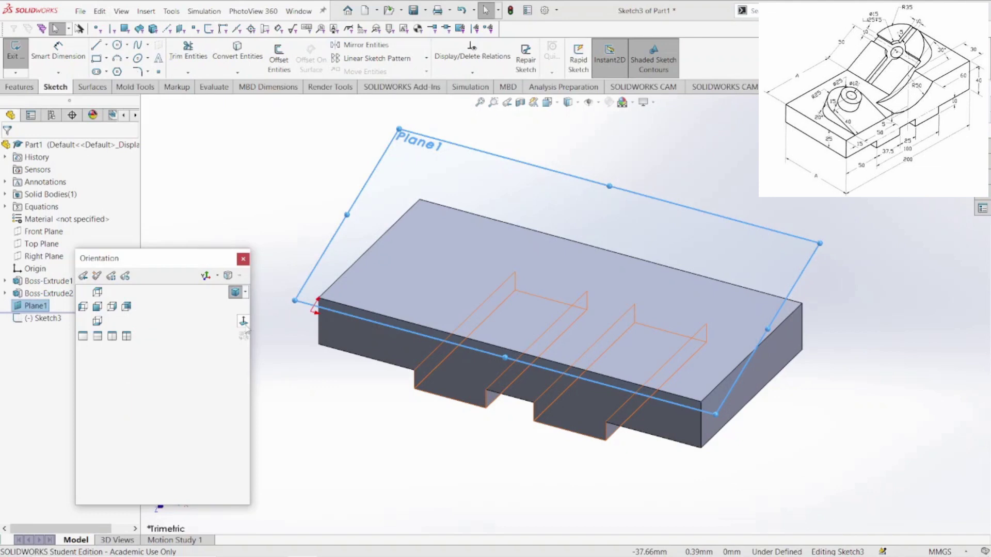
{"action": "left_click", "coordinate": [247, 329]}
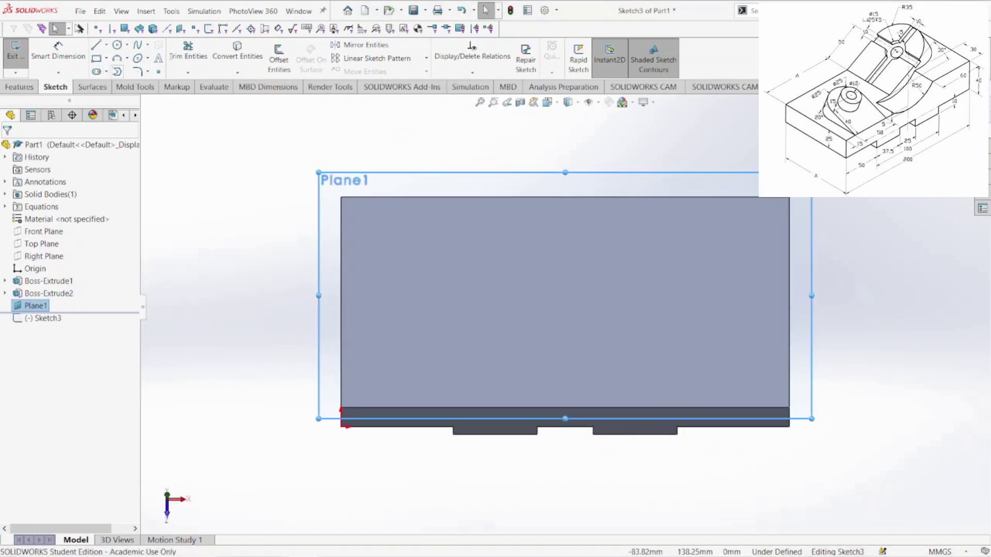
- Sketch a closed arch profile about 39 mm wide with about 39 mm vertical sides and a tangent arc, its base on the block's front edge
{"action": "left_click", "coordinate": [96, 46]}
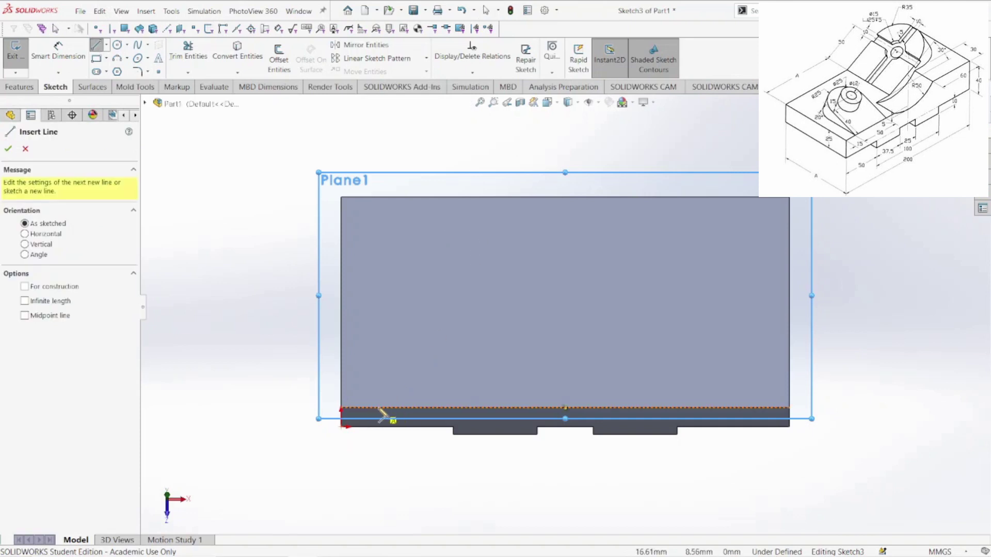
{"action": "left_click", "coordinate": [379, 409]}
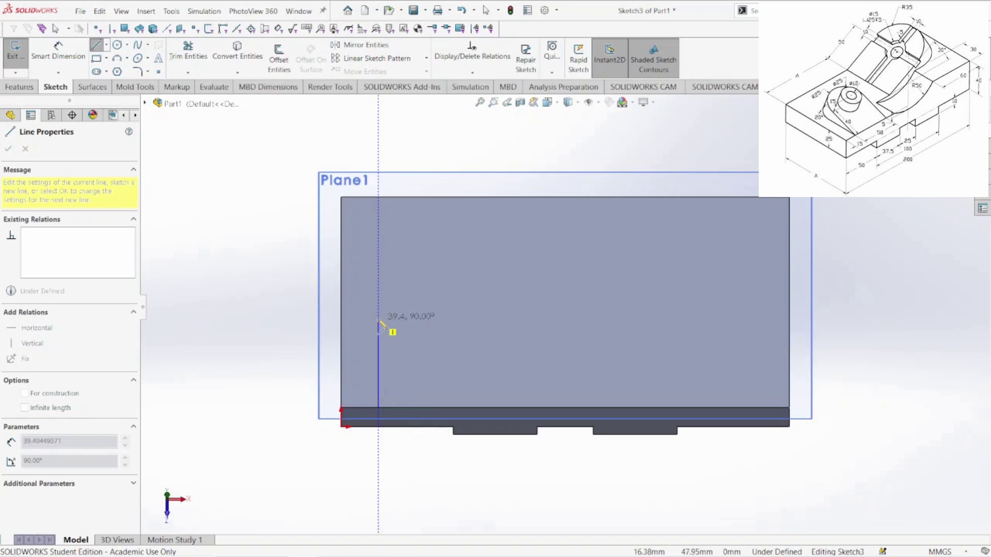
{"action": "left_click", "coordinate": [379, 320]}
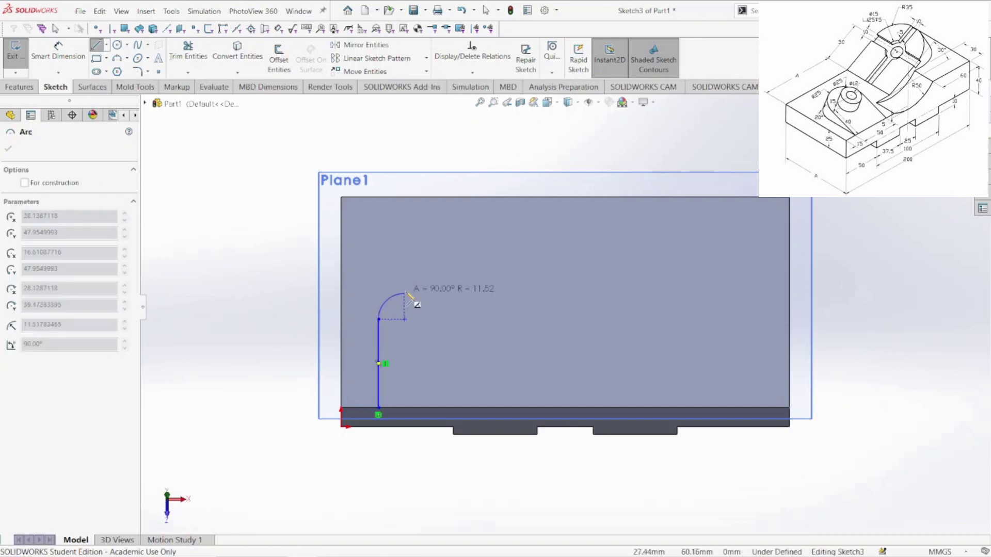
{"action": "left_click", "coordinate": [465, 319]}
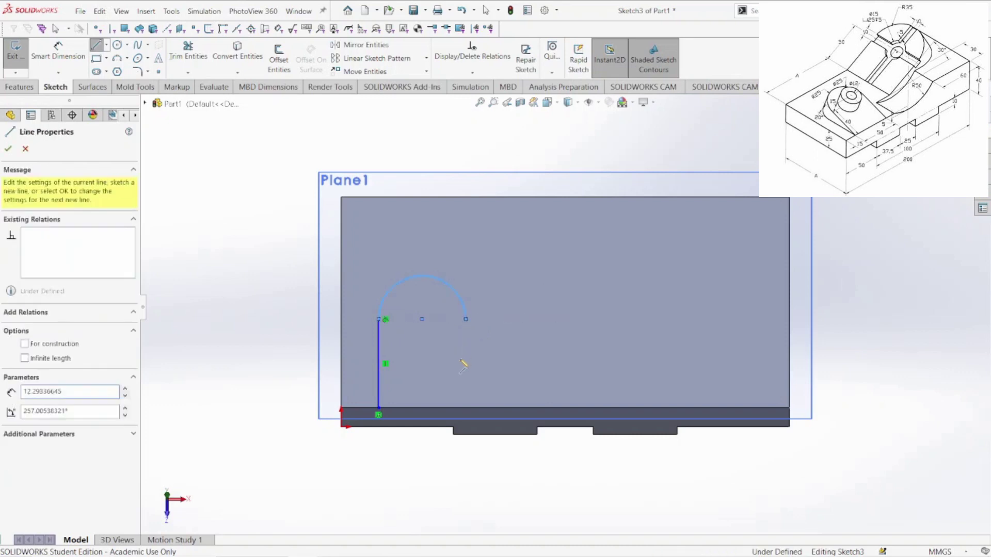
{"action": "left_click", "coordinate": [466, 414]}
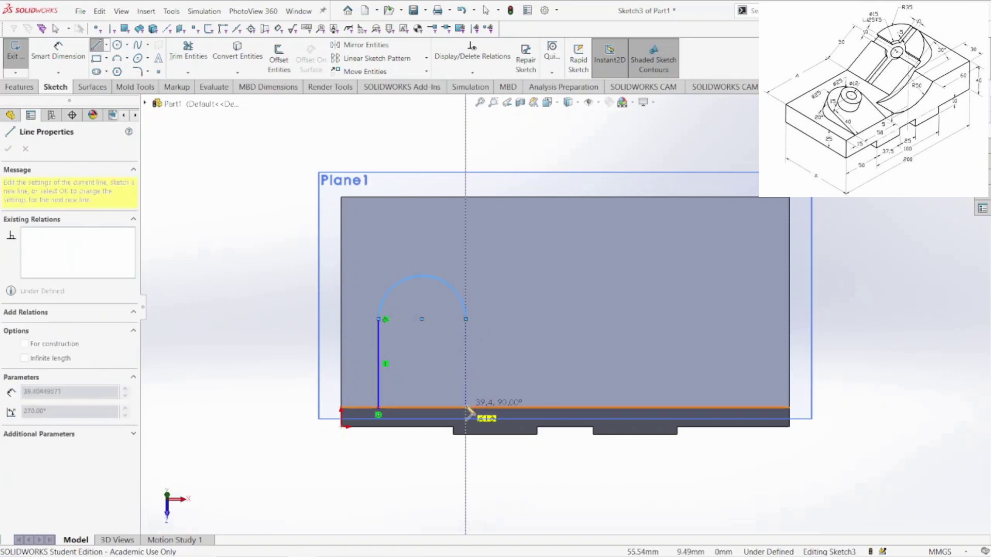
{"action": "left_click", "coordinate": [378, 414]}
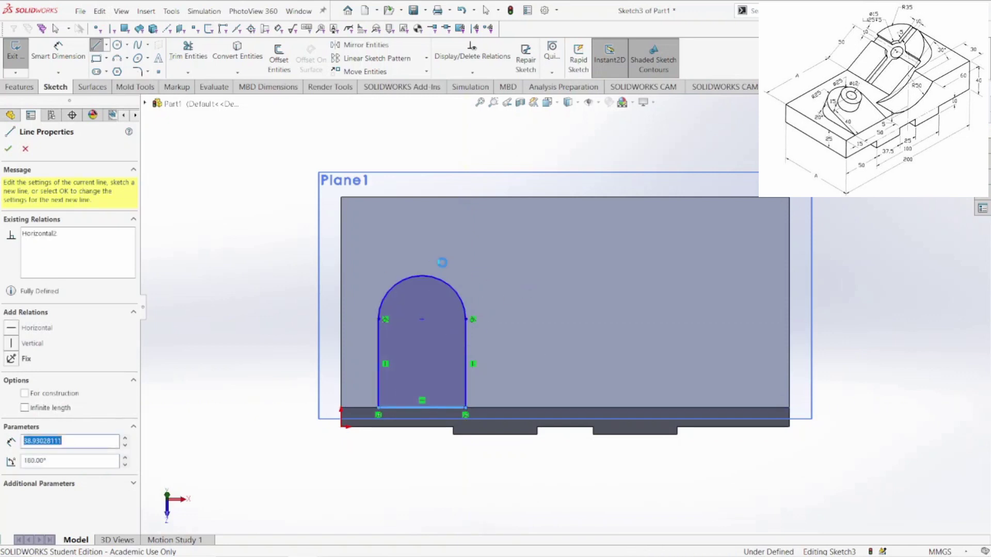
{"action": "key", "text": "Escape"}
- Dimension the distance between the block's near corner and the arch profile's adjacent vertical side as 15 mm
{"action": "left_click", "coordinate": [58, 51]}
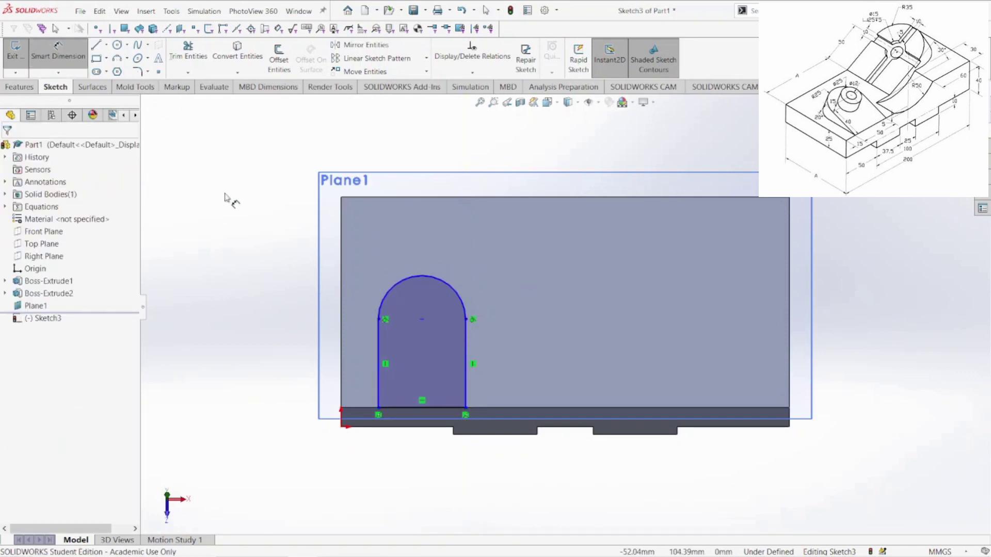
{"action": "left_click", "coordinate": [379, 375]}
{"action": "left_click", "coordinate": [341, 379]}
{"action": "left_click", "coordinate": [356, 462]}
{"action": "type", "text": "15"}
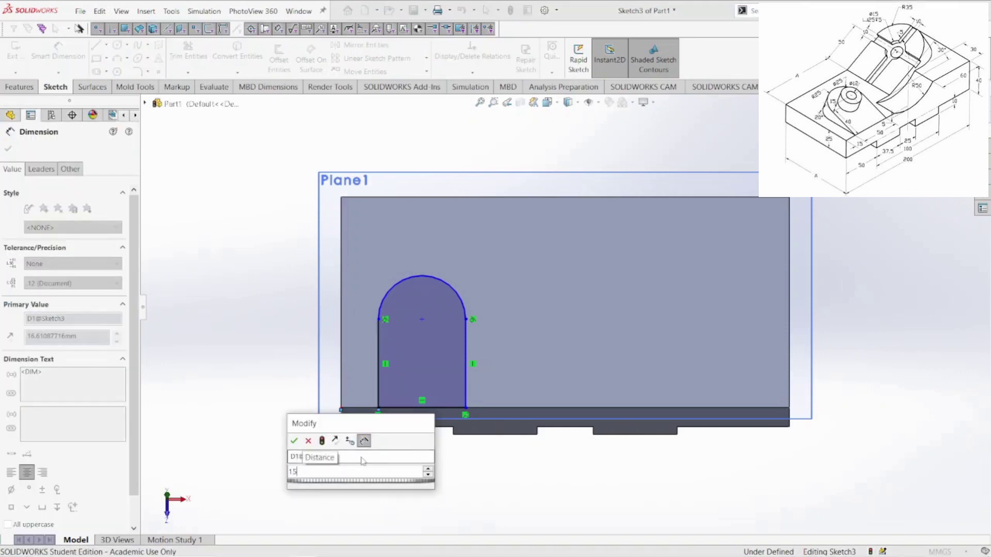
{"action": "key", "text": "Return"}
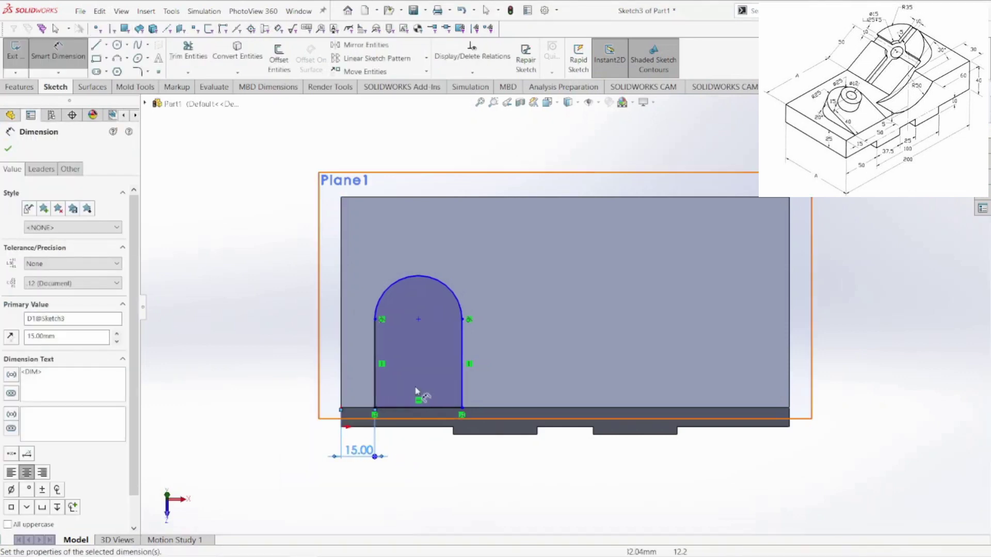
- Dimension the radius of the arch profile's rounded end as 25 mm
{"action": "left_click", "coordinate": [398, 281]}
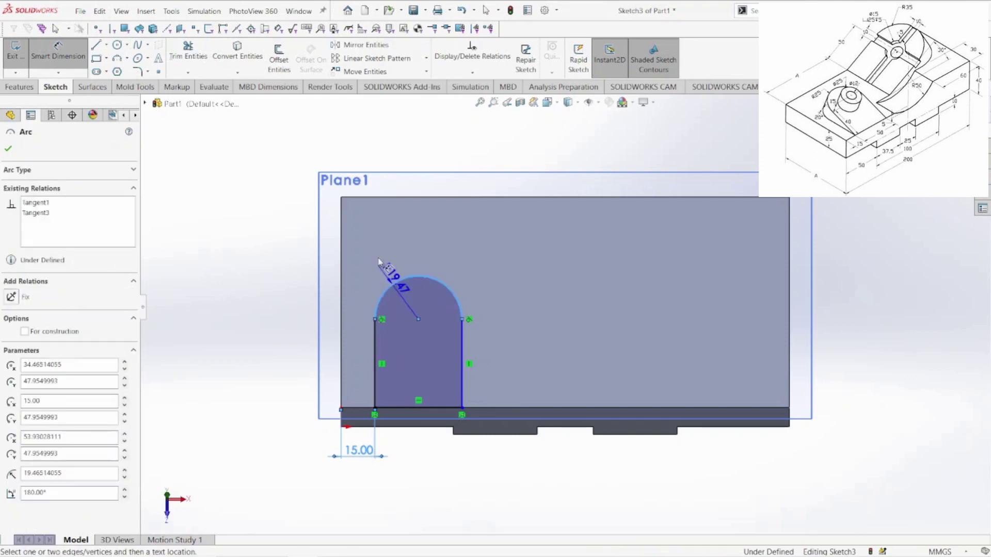
{"action": "left_click", "coordinate": [374, 255]}
{"action": "type", "text": "25"}
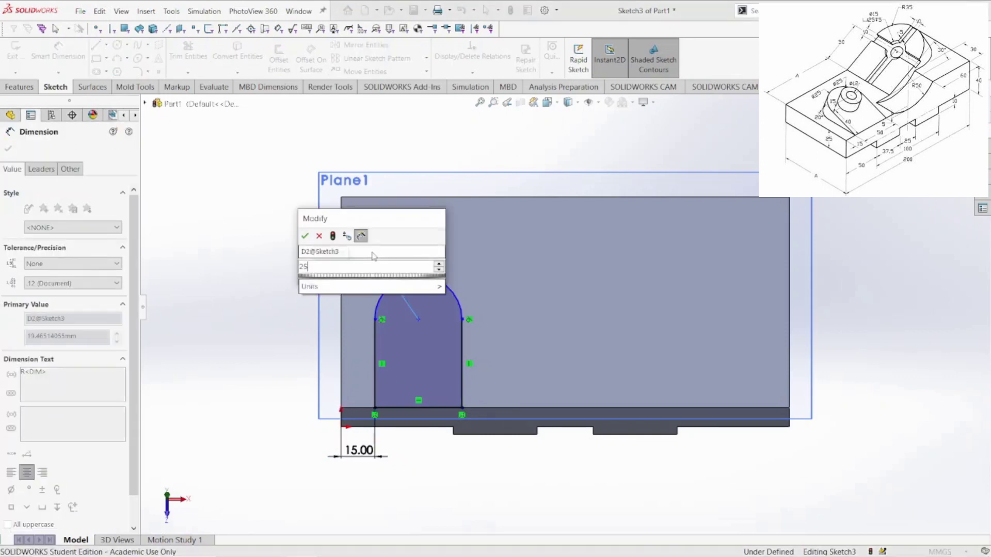
{"action": "key", "text": "Return"}
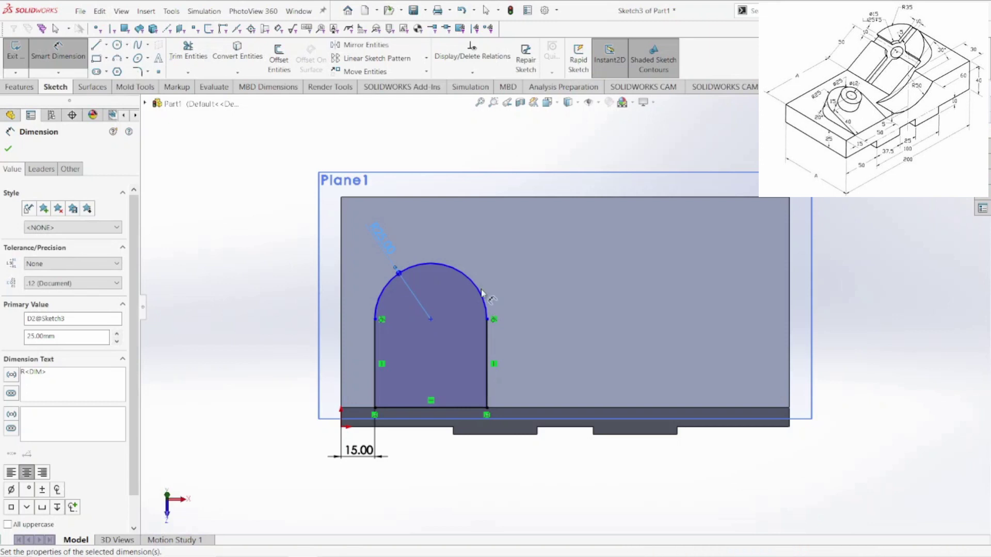
{"action": "left_click", "coordinate": [466, 278]}
{"action": "key", "text": "Escape"}
- Dimension the distance from the arc's centre to the profile's base line as 40 mm
{"action": "left_click", "coordinate": [424, 266]}
{"action": "left_click", "coordinate": [450, 407]}
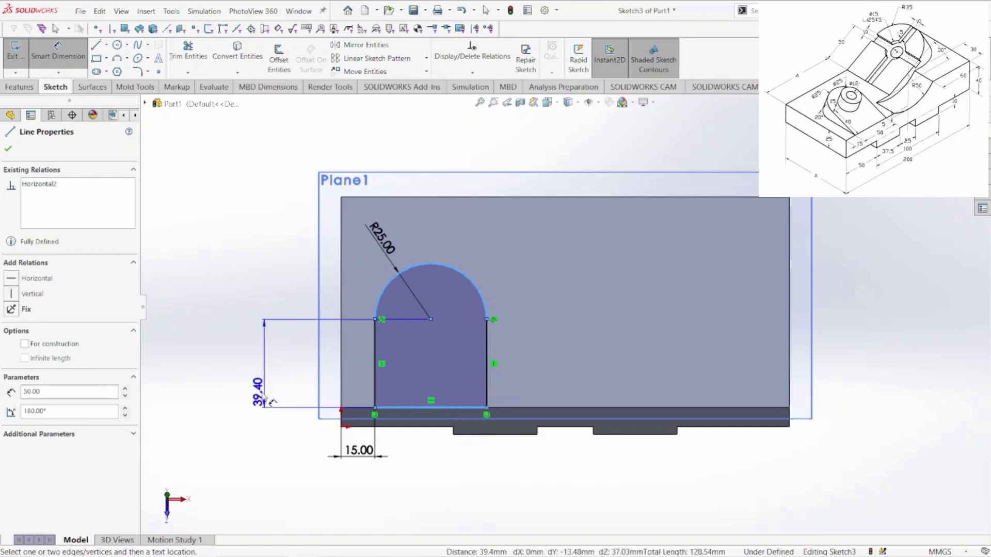
{"action": "left_click", "coordinate": [253, 377]}
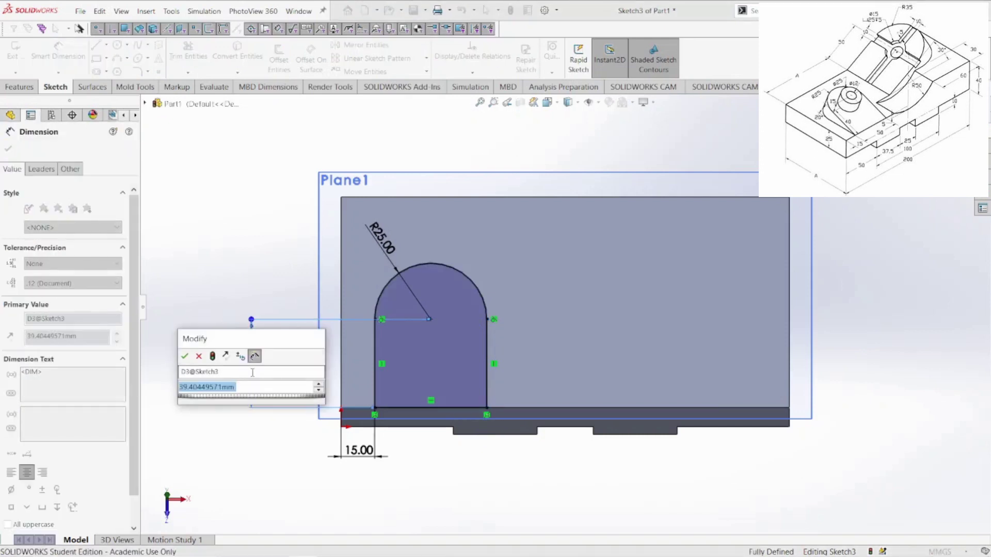
{"action": "type", "text": "40"}
{"action": "key", "text": "Return"}
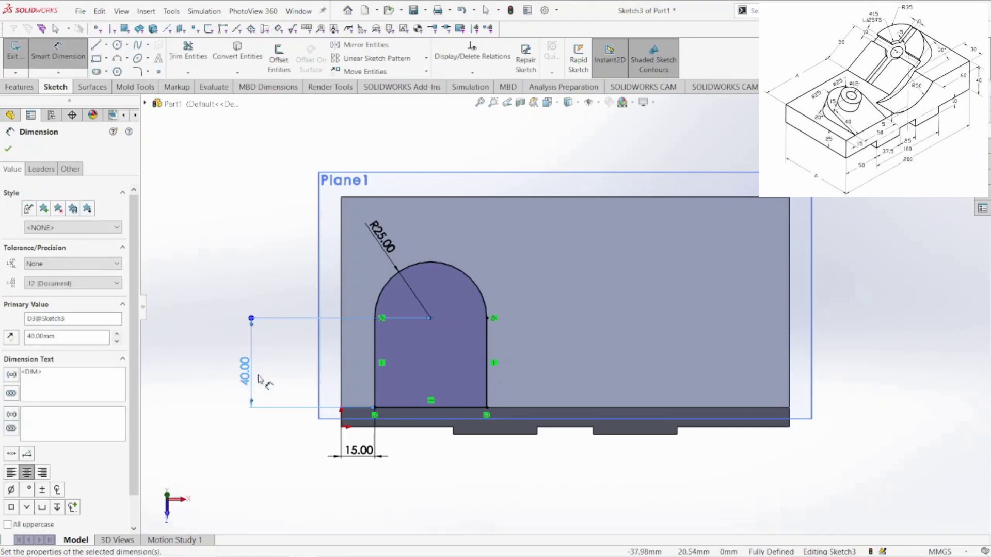
- Extrude the arch profile from the inclined plane as a merged boss, ending it Up To Surface at the block's top face
{"action": "key", "text": "space"}
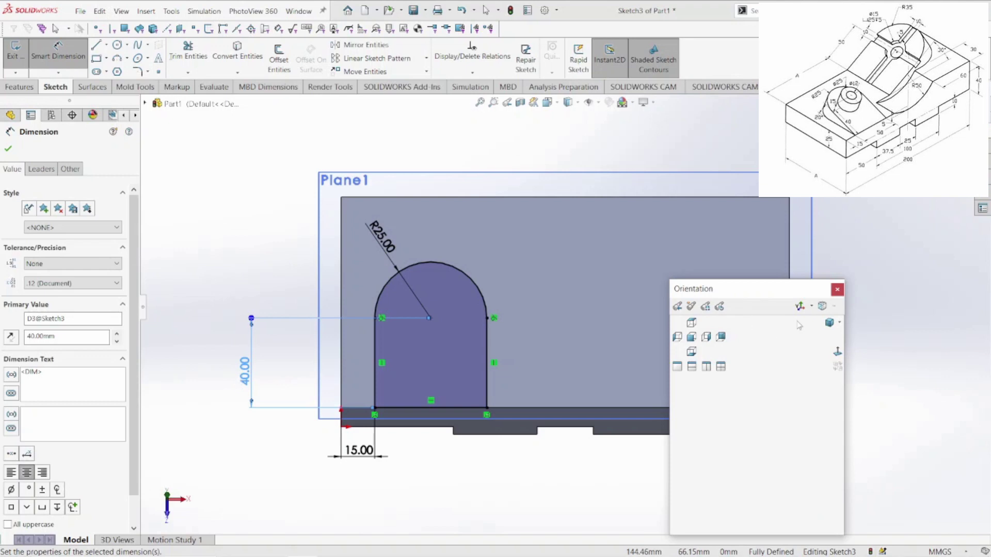
{"action": "left_click", "coordinate": [830, 324]}
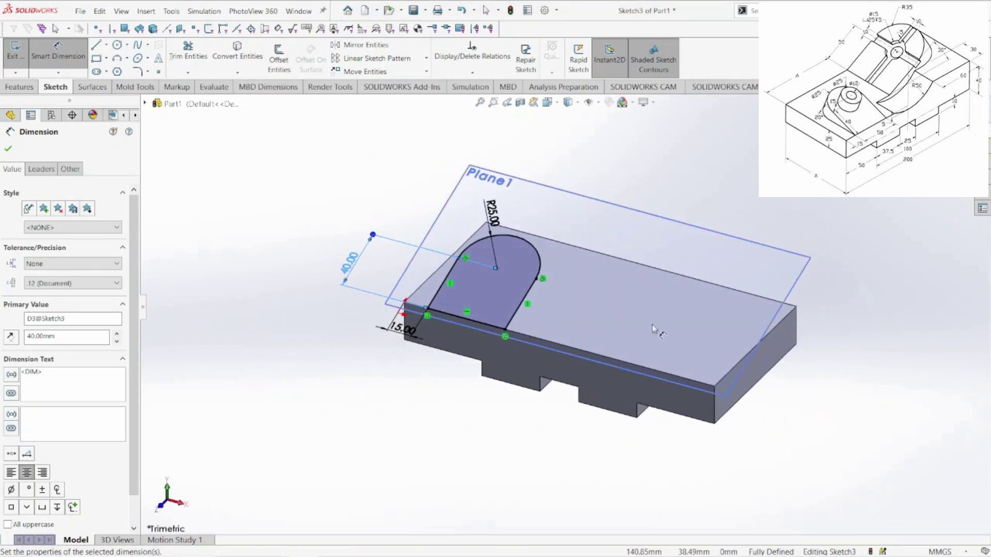
{"action": "left_click", "coordinate": [25, 91]}
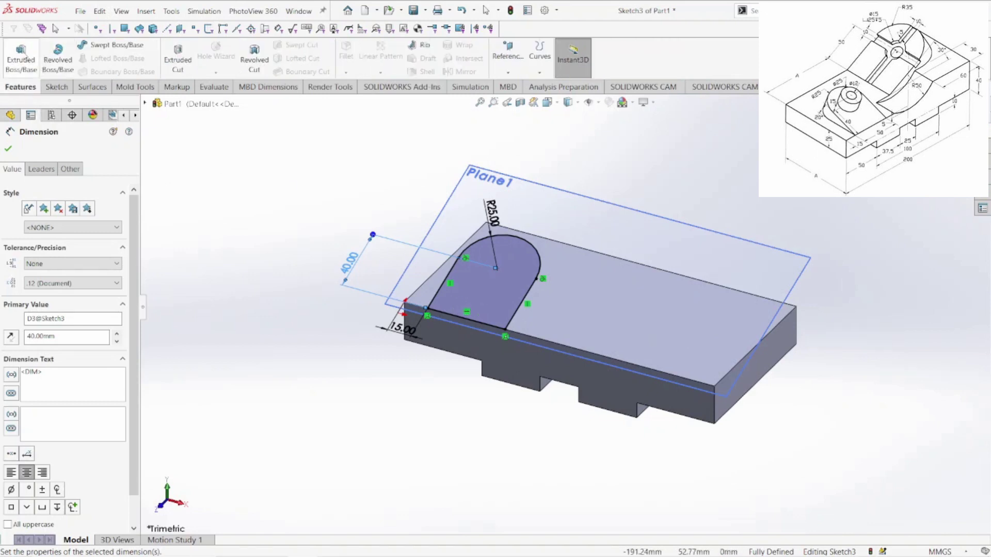
{"action": "left_click", "coordinate": [21, 54]}
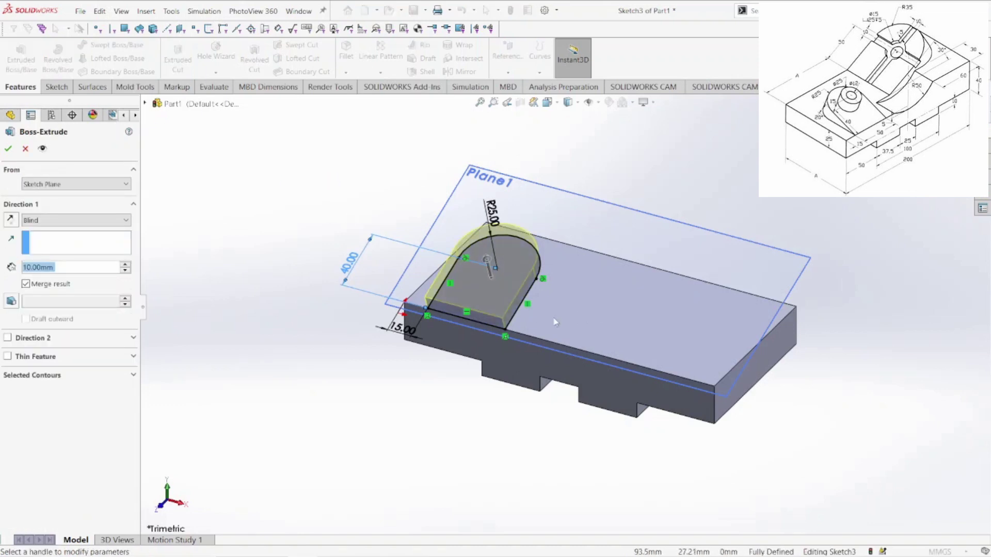
{"action": "left_click", "coordinate": [55, 220]}
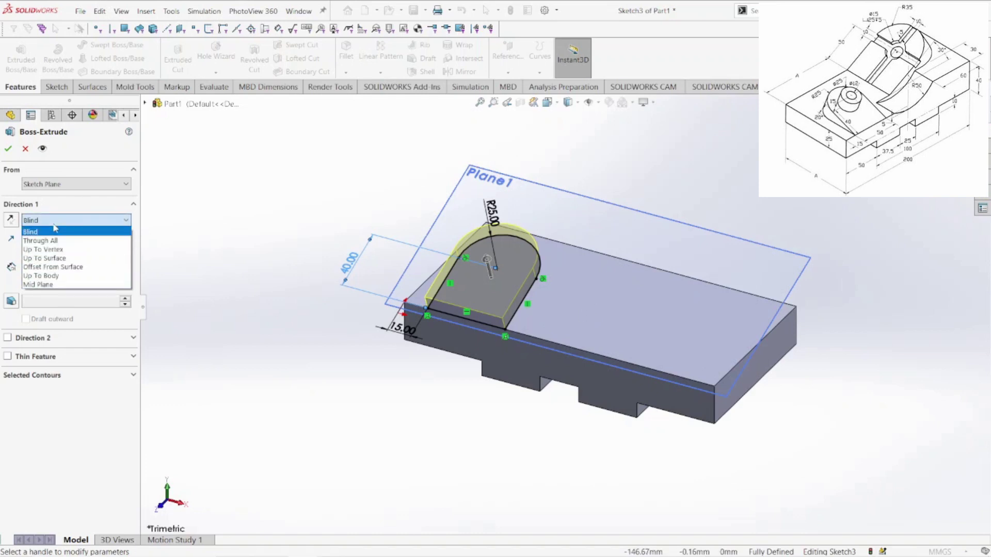
{"action": "left_click", "coordinate": [60, 259]}
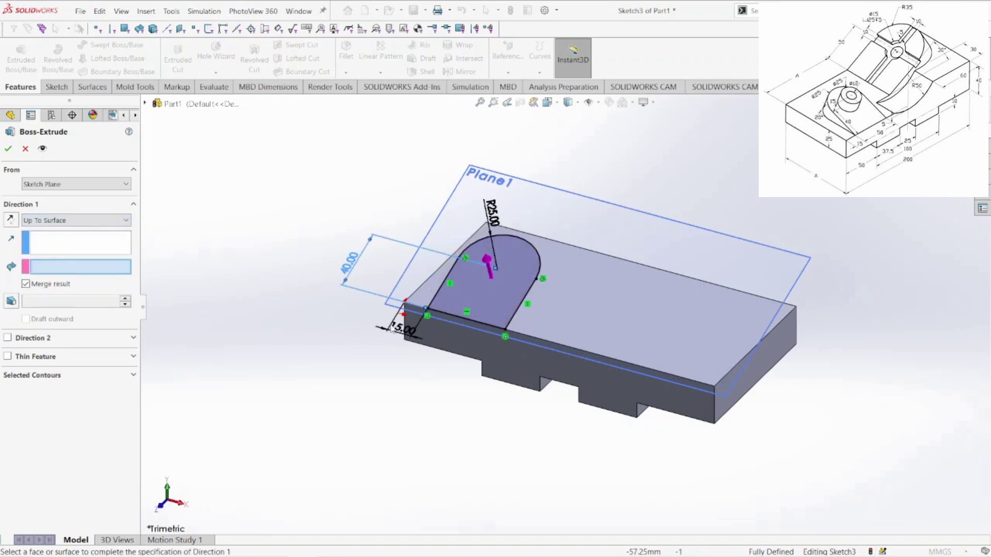
{"action": "left_click", "coordinate": [596, 311]}
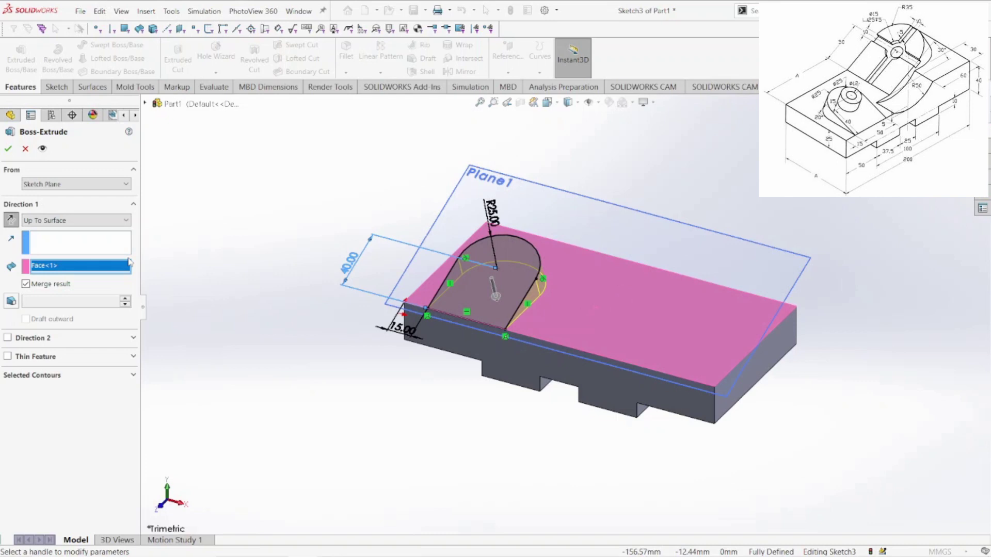
{"action": "left_click", "coordinate": [8, 149]}
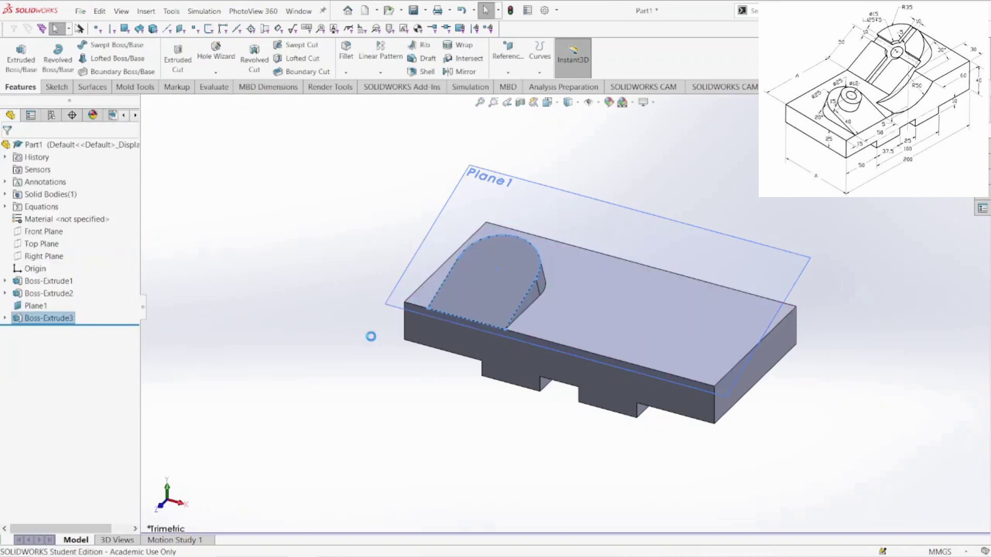
{"action": "left_click", "coordinate": [422, 394]}
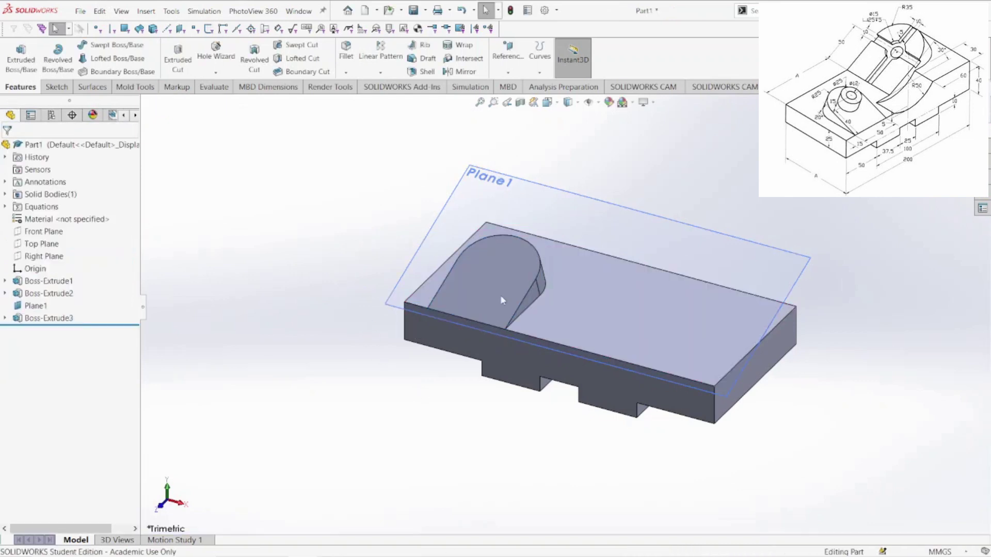
- Start a new sketch on the boss's inclined face and view it face-on
{"action": "right_click", "coordinate": [500, 268]}
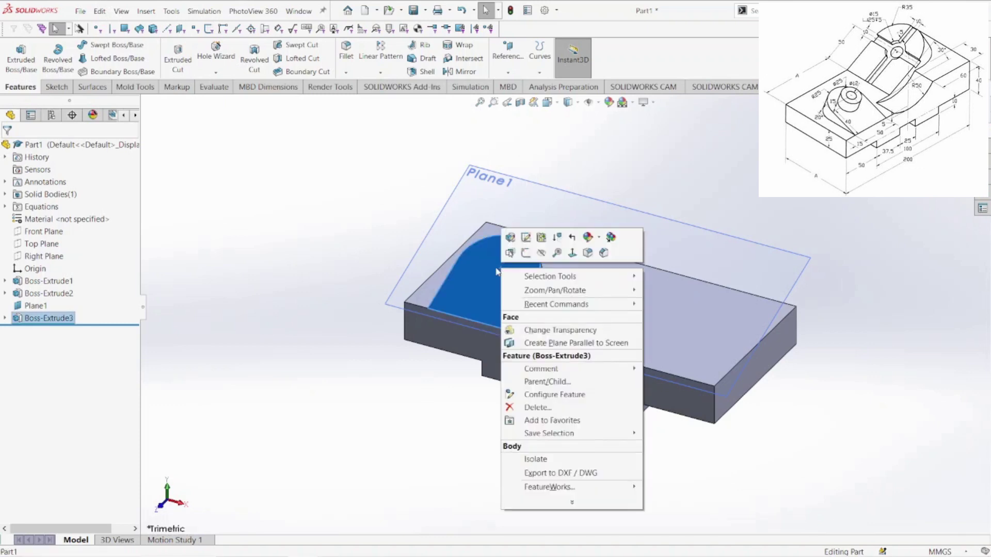
{"action": "left_click", "coordinate": [526, 254]}
{"action": "key", "text": "space"}
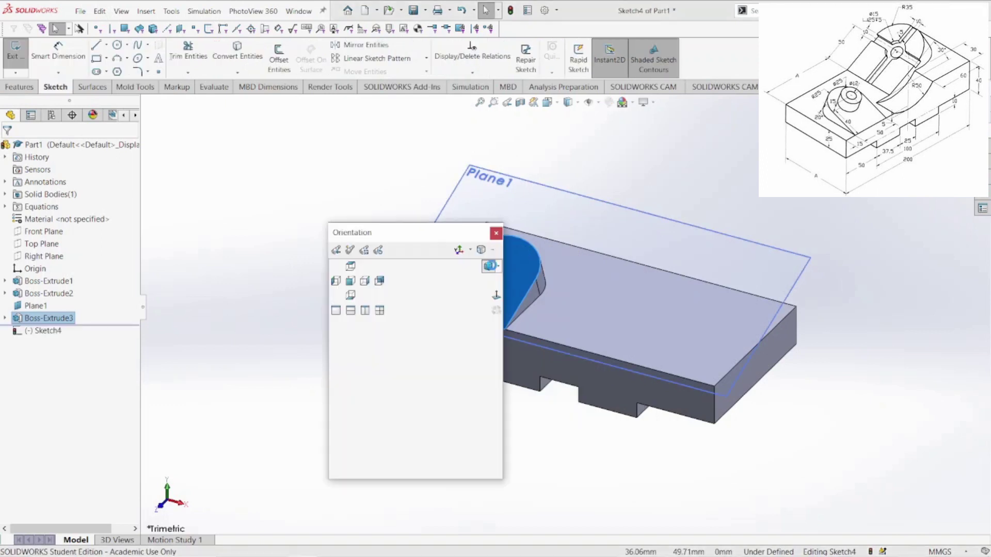
{"action": "left_click", "coordinate": [495, 296]}
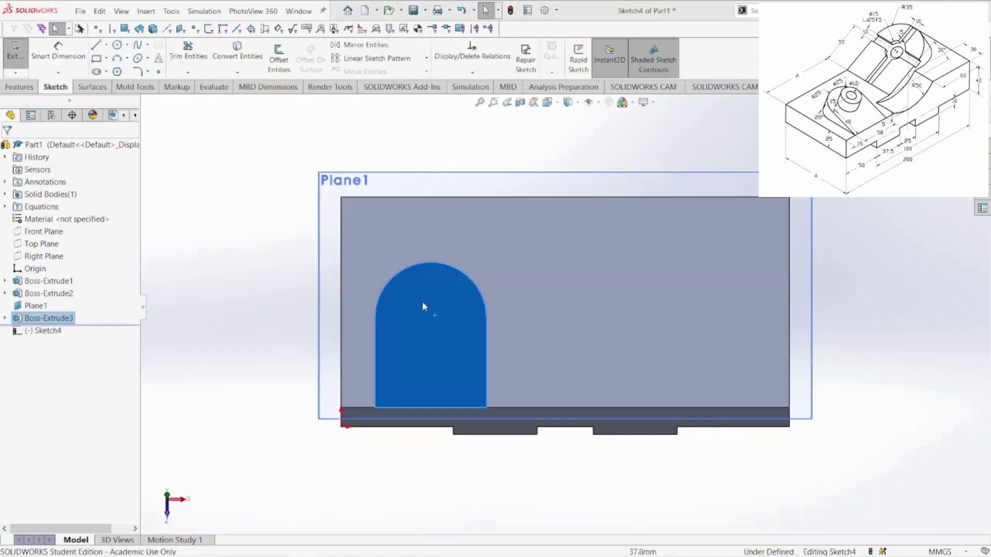
- Draw a circle centred on the boss's rounded end and dimension its diameter as 12 mm
{"action": "left_click", "coordinate": [117, 44]}
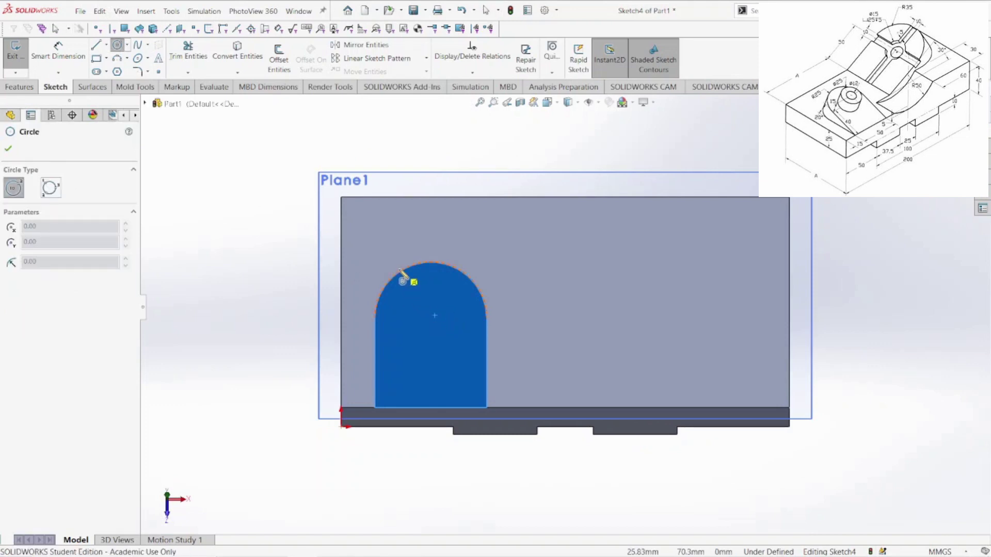
{"action": "left_click", "coordinate": [431, 318]}
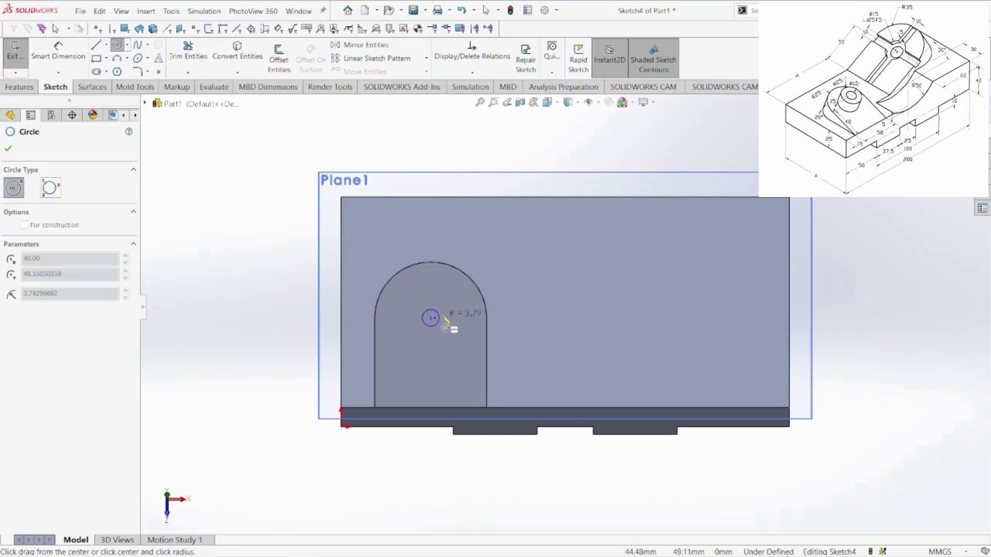
{"action": "left_click", "coordinate": [453, 319]}
{"action": "key", "text": "d"}
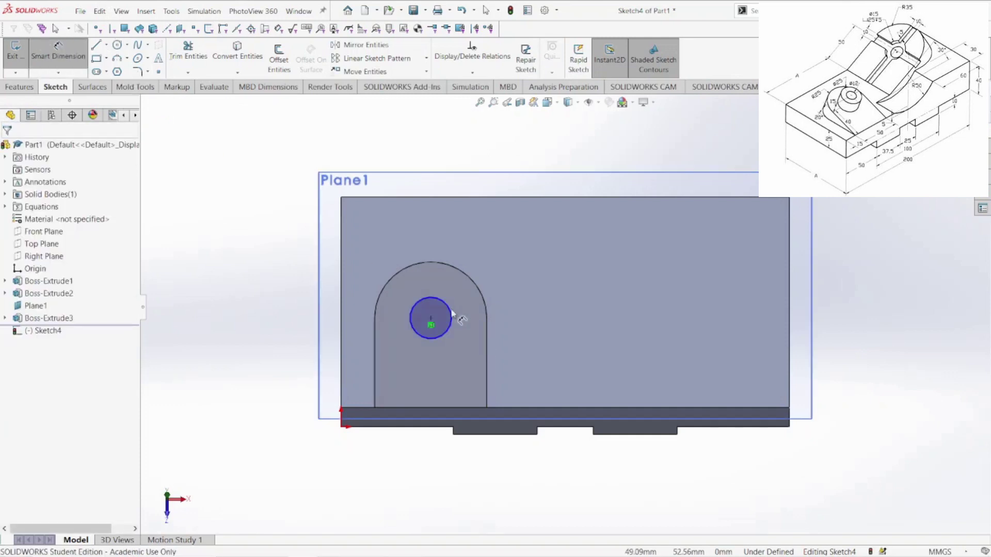
{"action": "left_click", "coordinate": [450, 313]}
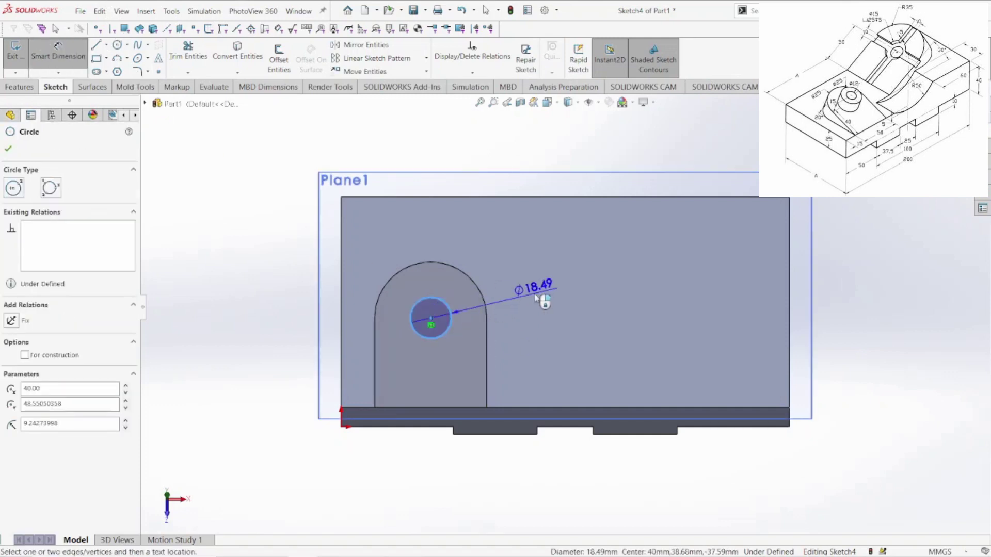
{"action": "left_click", "coordinate": [531, 294]}
{"action": "type", "text": "12"}
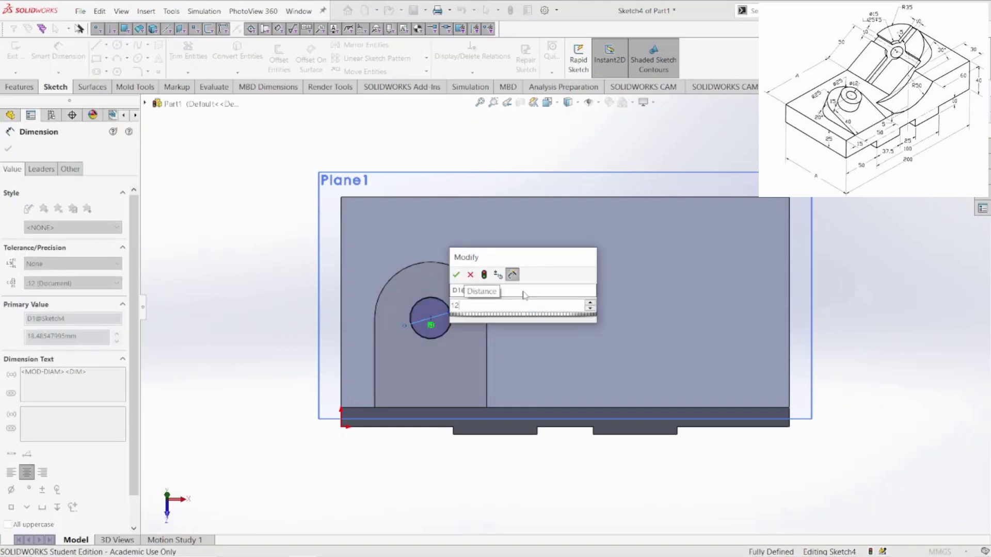
{"action": "key", "text": "Return"}
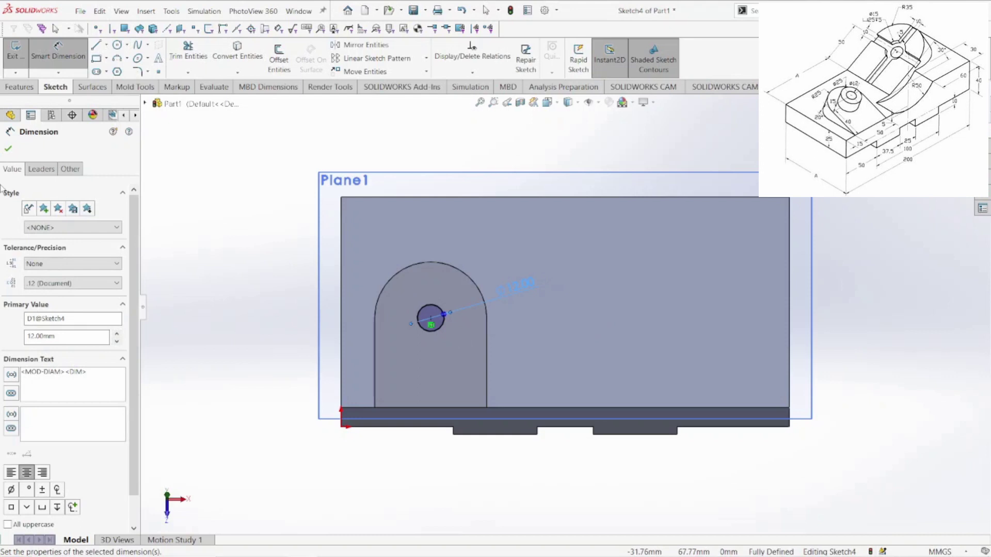
- Cut the 12 mm circle Through All to make the hole in the inclined boss
{"action": "left_click", "coordinate": [19, 87]}
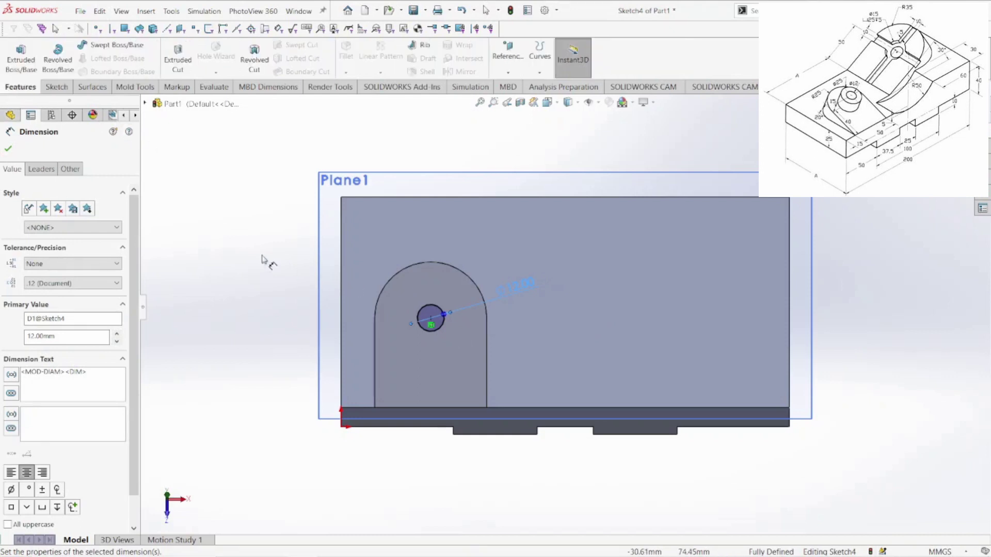
{"action": "left_click", "coordinate": [182, 66]}
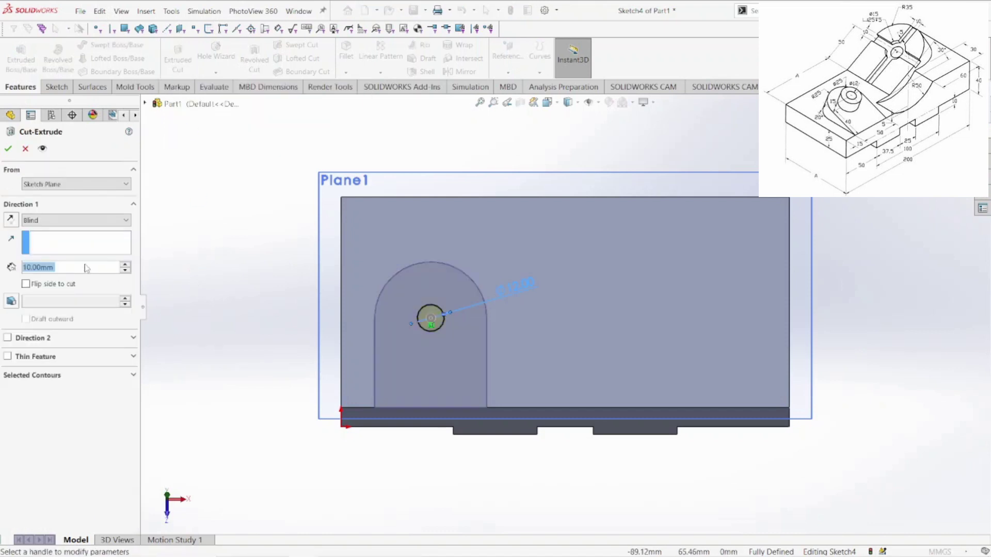
{"action": "left_click", "coordinate": [87, 228]}
{"action": "left_click", "coordinate": [79, 236]}
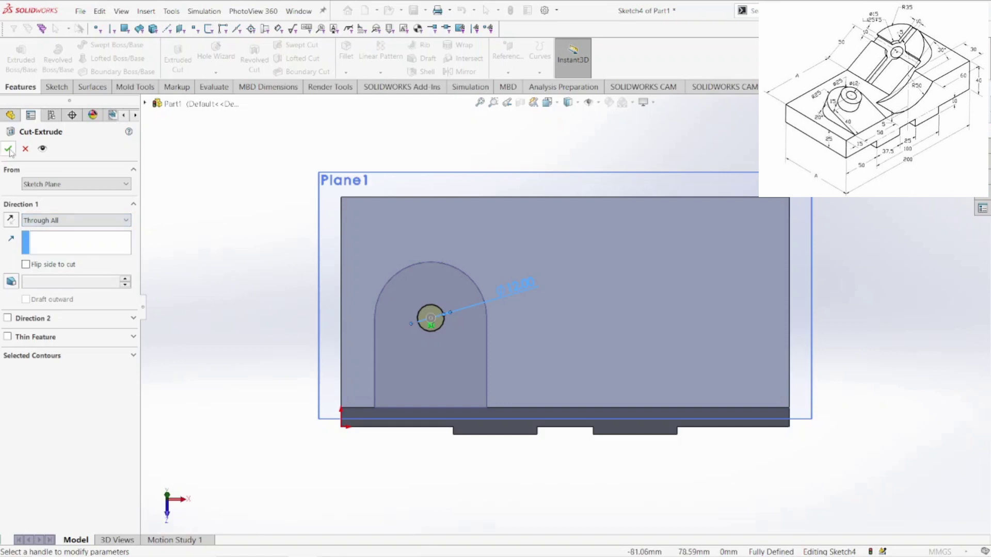
{"action": "left_click", "coordinate": [8, 149]}
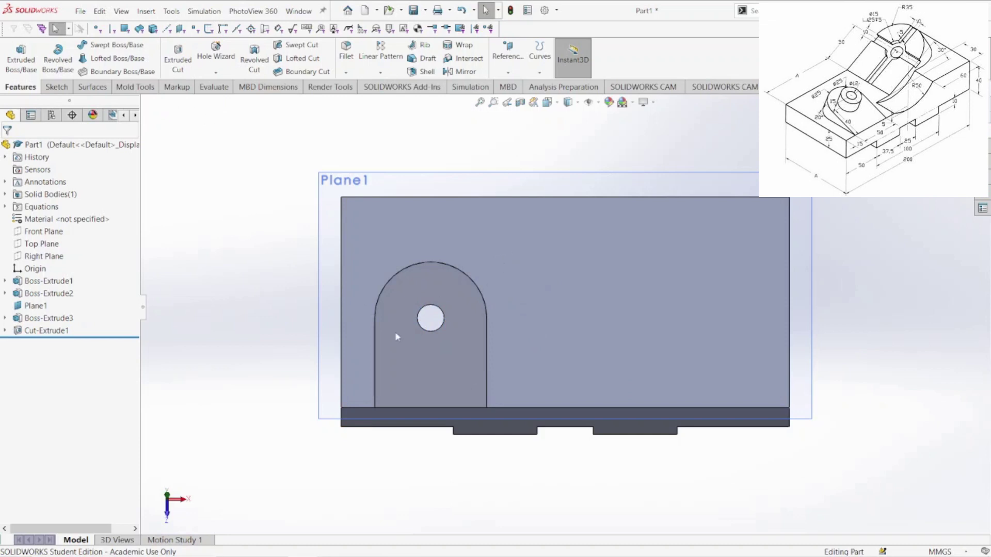
- On the boss's inclined face, sketch two circles concentric with the hole: an outer one about 14 mm in radius and an inner one matching the hole's edge
{"action": "right_click", "coordinate": [444, 291]}
{"action": "left_click", "coordinate": [470, 274]}
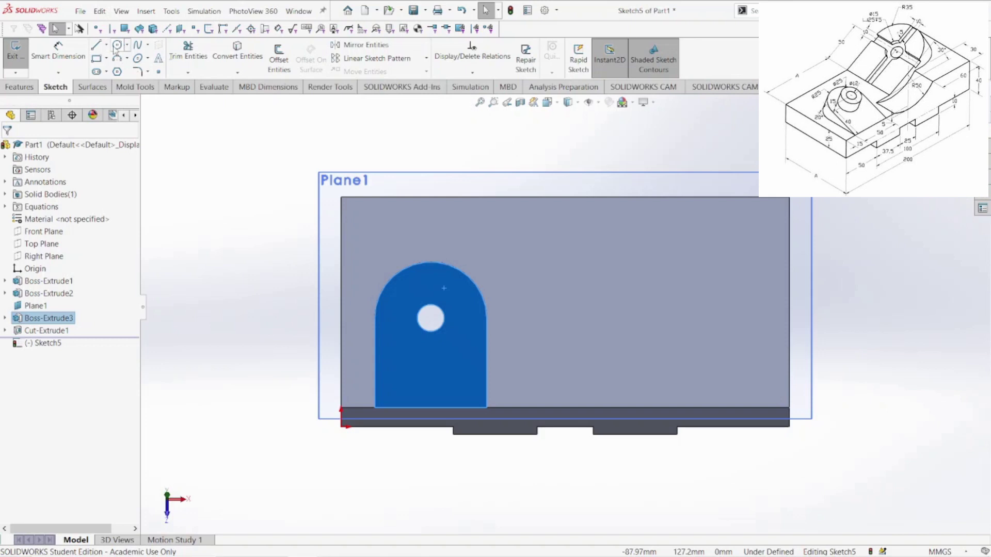
{"action": "left_click", "coordinate": [117, 45]}
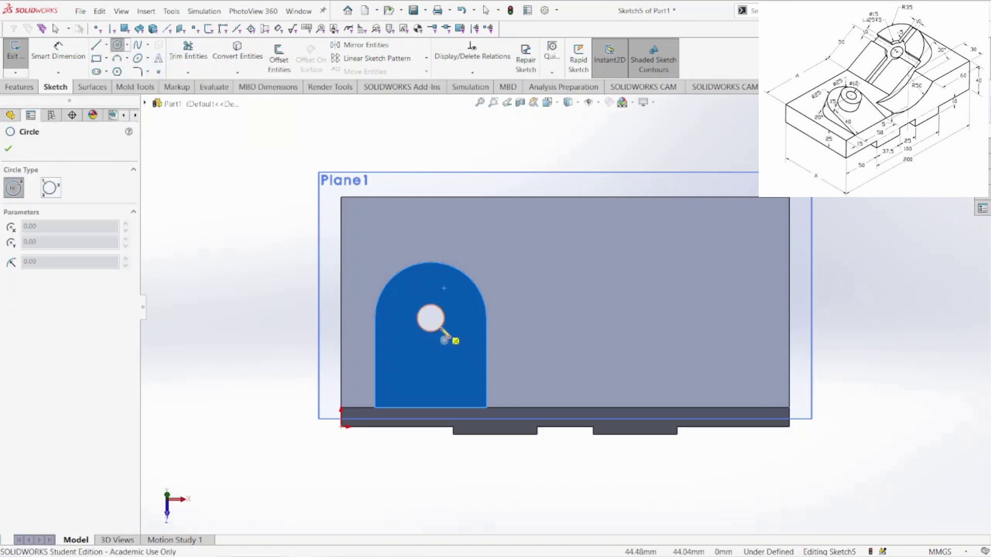
{"action": "left_click", "coordinate": [442, 329]}
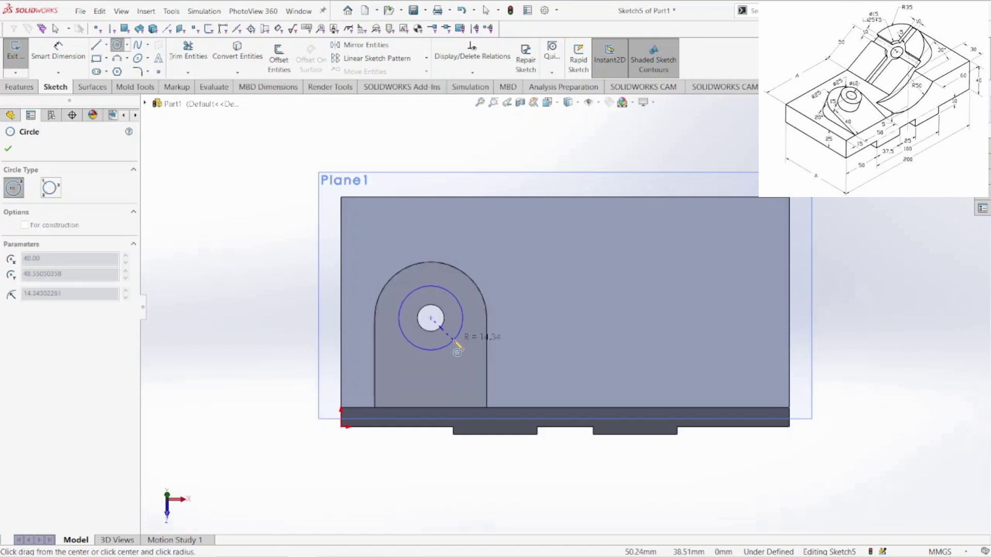
{"action": "left_click", "coordinate": [457, 351]}
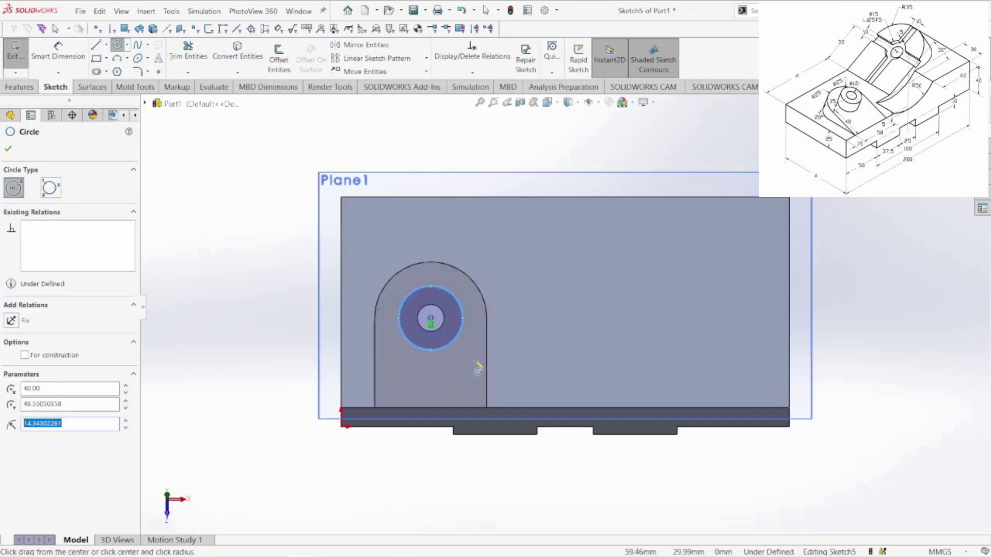
{"action": "left_click", "coordinate": [431, 319]}
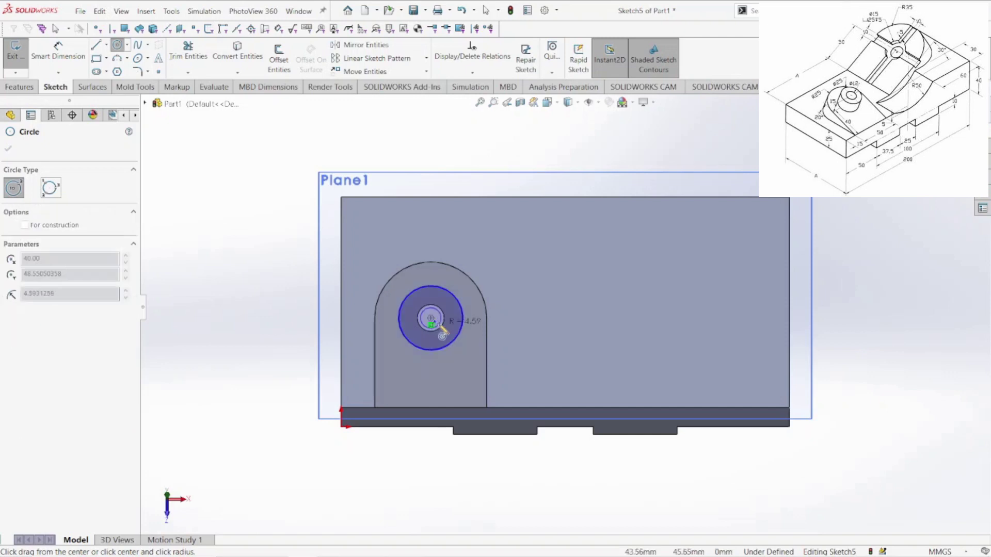
{"action": "left_click", "coordinate": [441, 327]}
{"action": "key", "text": "Escape"}
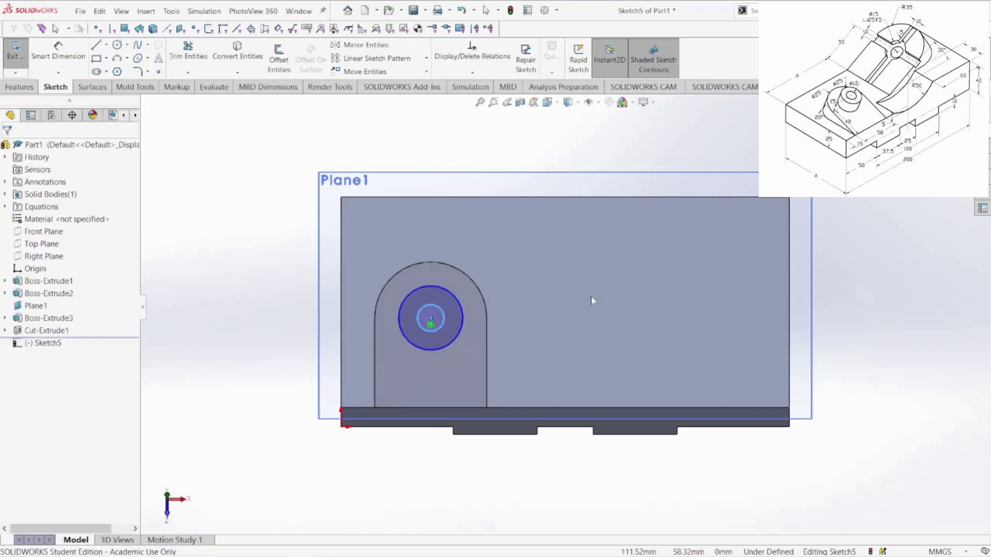
- Dimension the outer circle's diameter as 25 mm and the inner circle's diameter as 12 mm
{"action": "left_click", "coordinate": [58, 52]}
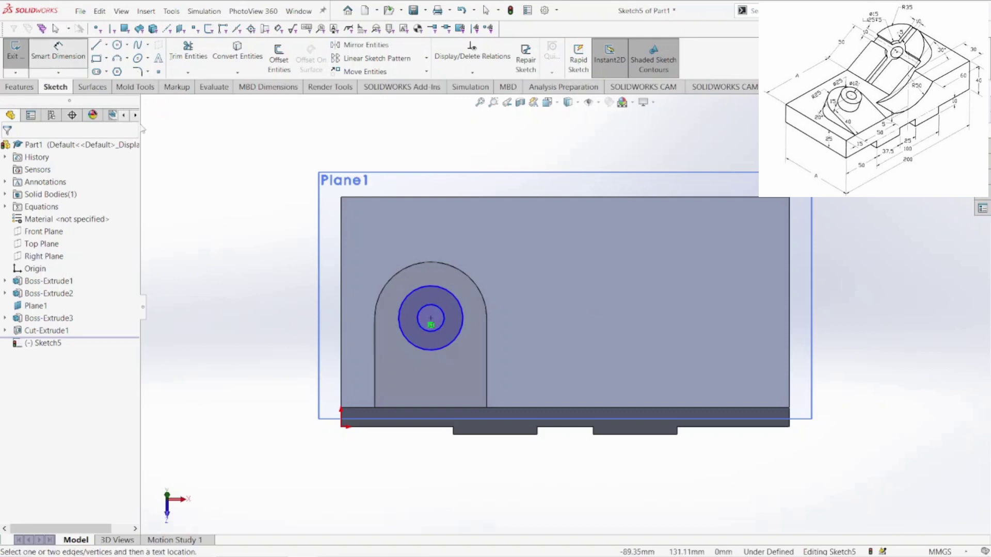
{"action": "left_click", "coordinate": [461, 307]}
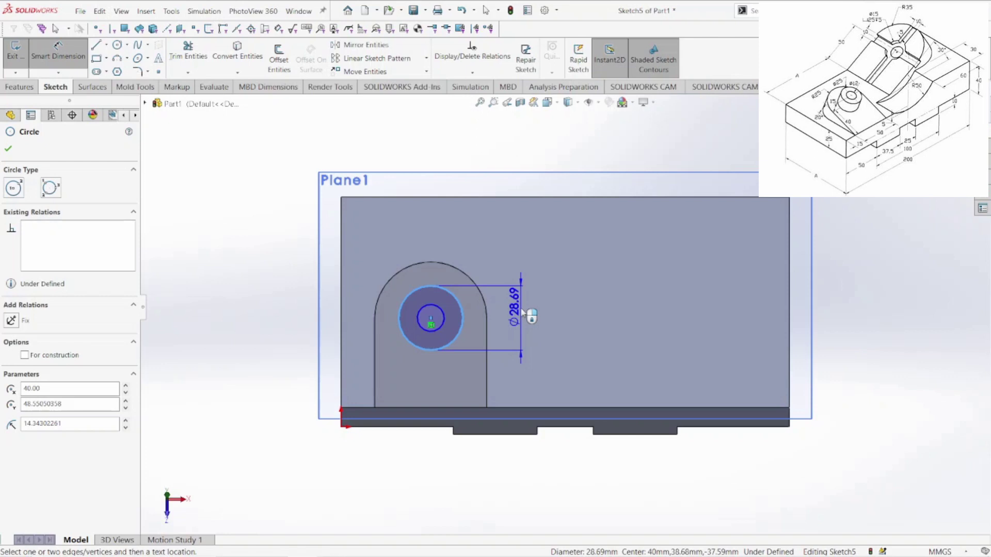
{"action": "left_click", "coordinate": [522, 312]}
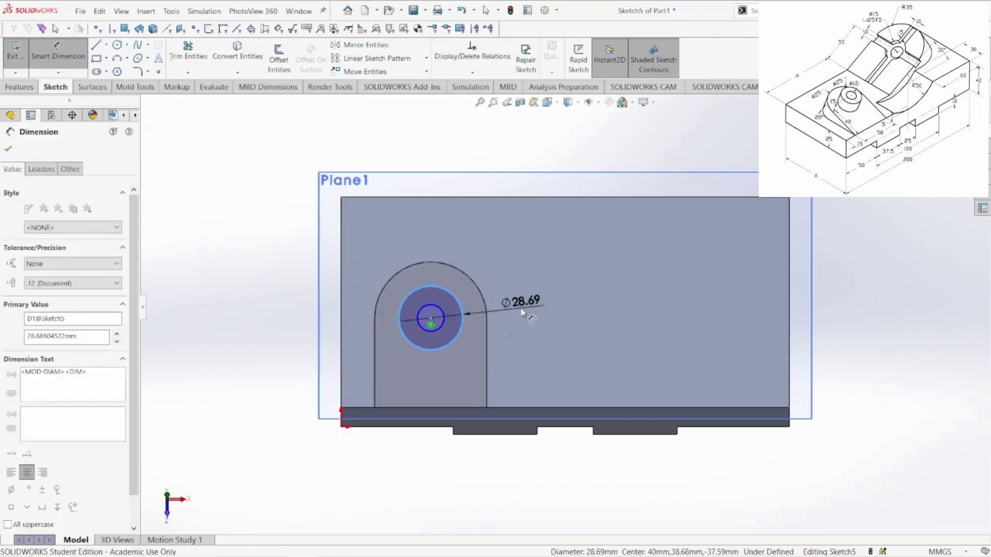
{"action": "type", "text": "25"}
{"action": "key", "text": "Return"}
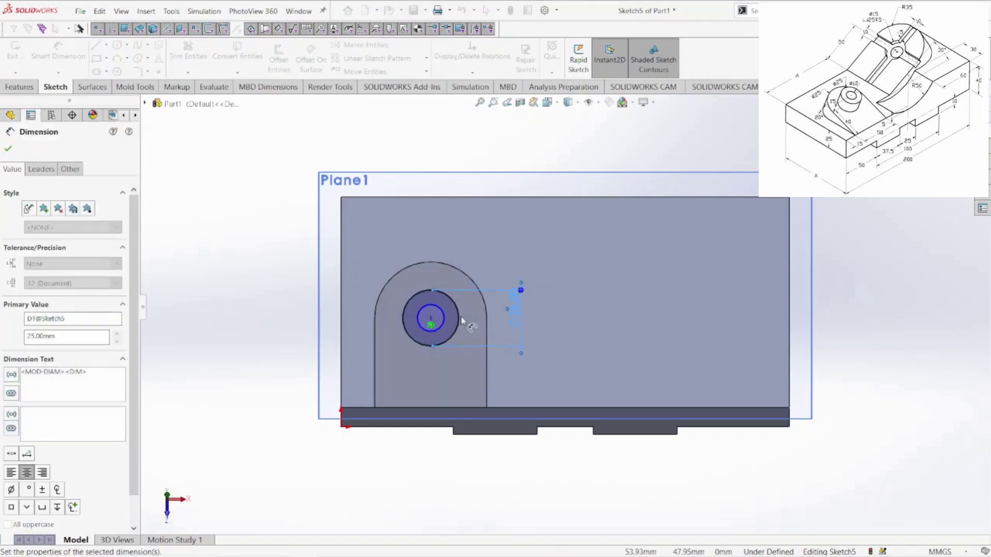
{"action": "left_click", "coordinate": [444, 319]}
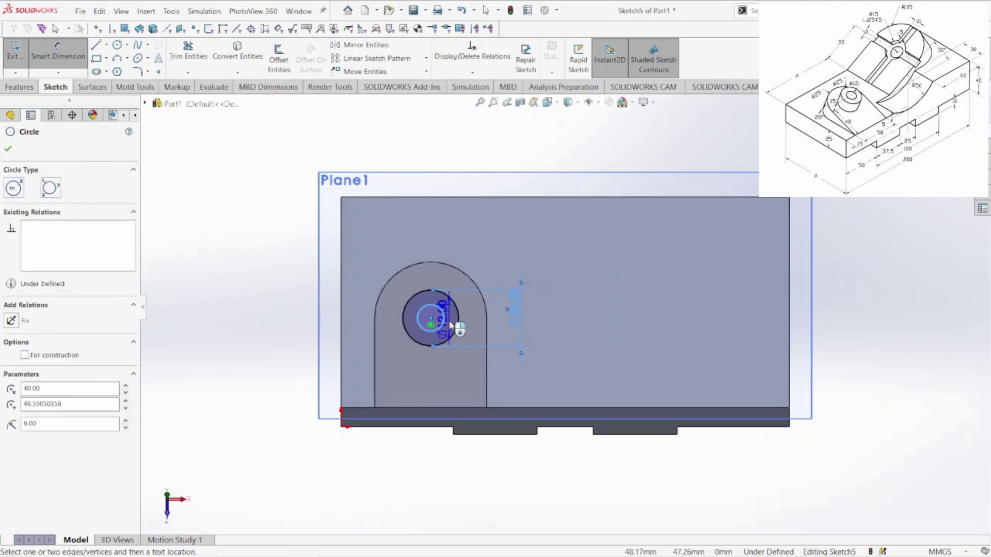
{"action": "left_click", "coordinate": [477, 325]}
{"action": "key", "text": "Return"}
- Extrude the ring between the two circles 15 mm outward from the inclined face, merged with the part
{"action": "mouse_move", "coordinate": [411, 409]}
{"action": "middle_mouse_down"}
{"action": "mouse_move", "coordinate": [471, 412]}
{"action": "mouse_move", "coordinate": [503, 430]}
{"action": "middle_mouse_up"}
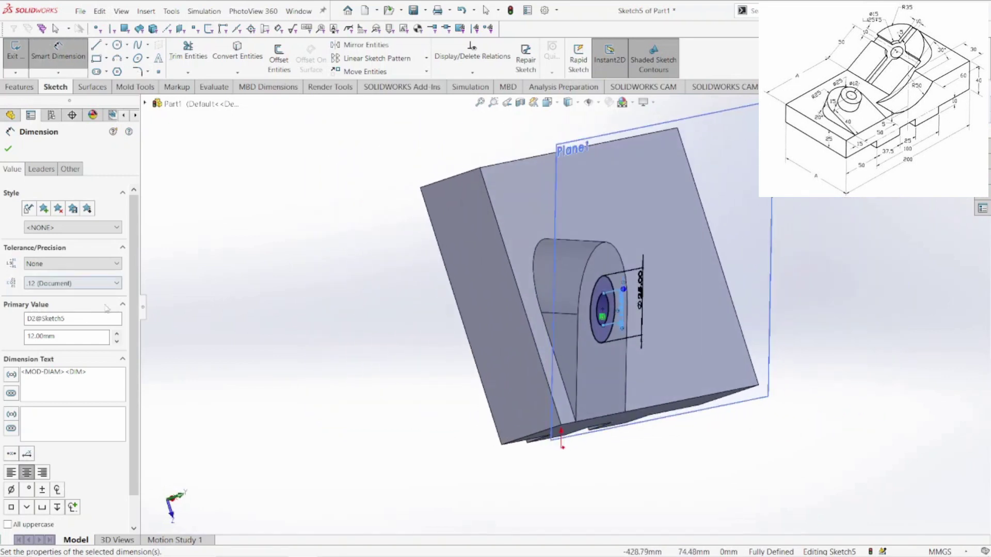
{"action": "left_click", "coordinate": [11, 88]}
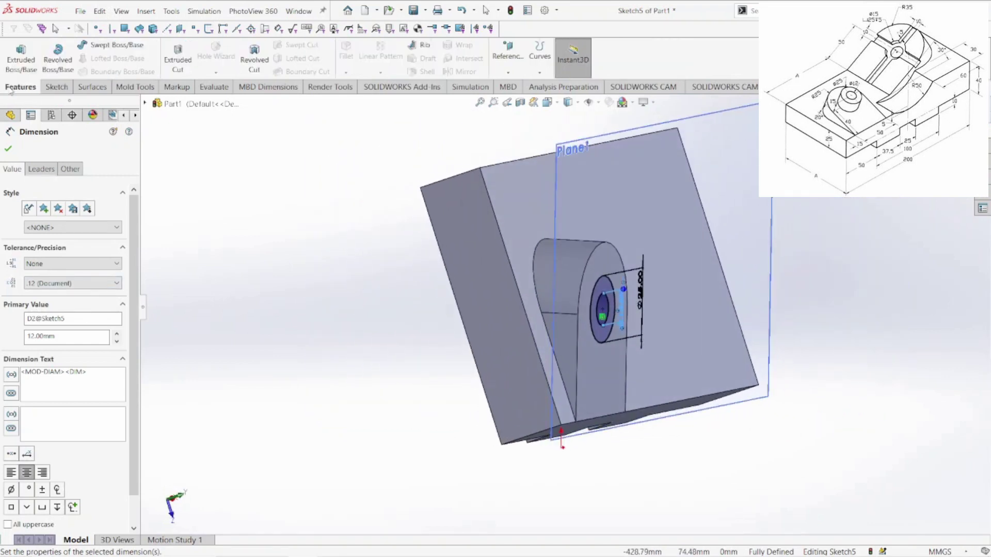
{"action": "left_click", "coordinate": [23, 65]}
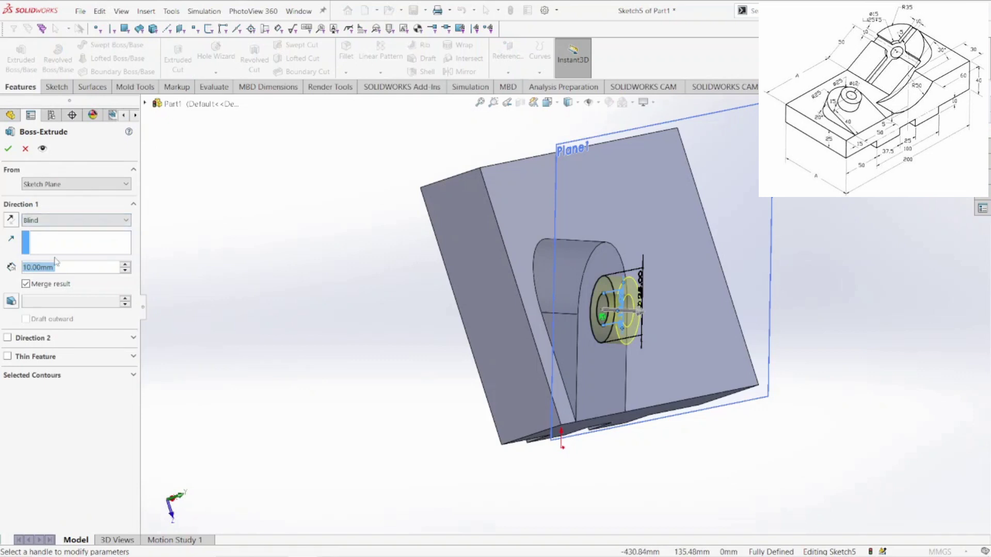
{"action": "type", "text": "15"}
{"action": "key", "text": "Return"}
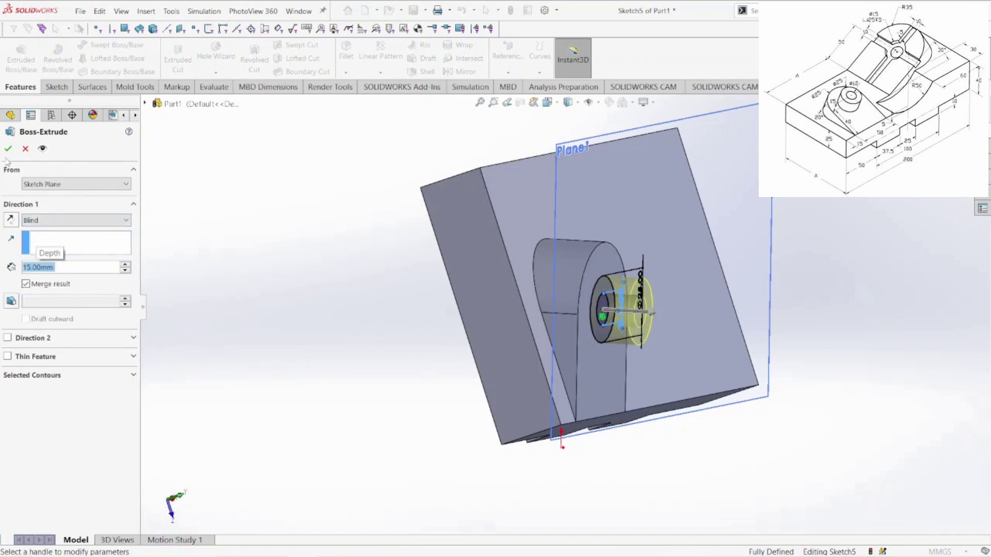
{"action": "left_click", "coordinate": [8, 148]}
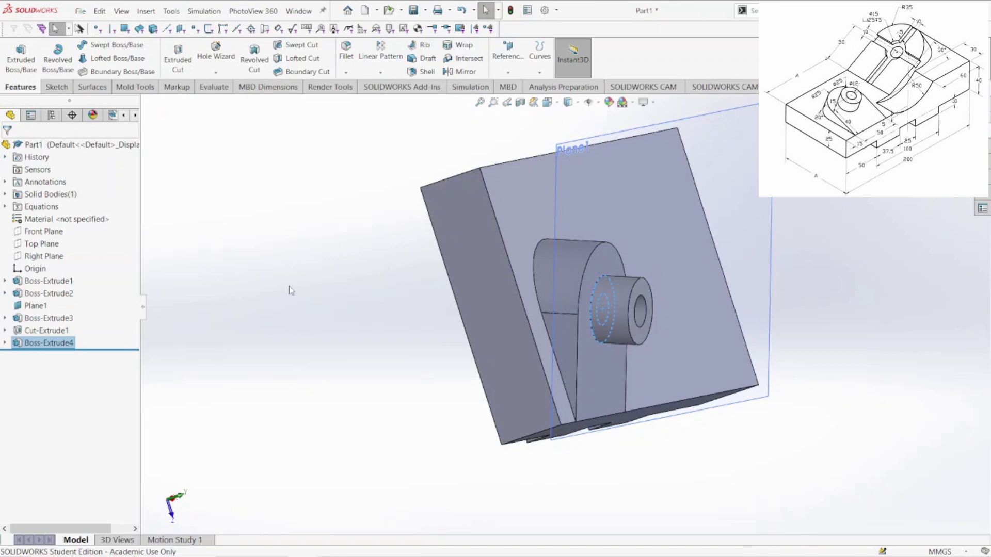
- Hide the inclined reference plane Plane1
{"action": "left_click", "coordinate": [312, 309]}
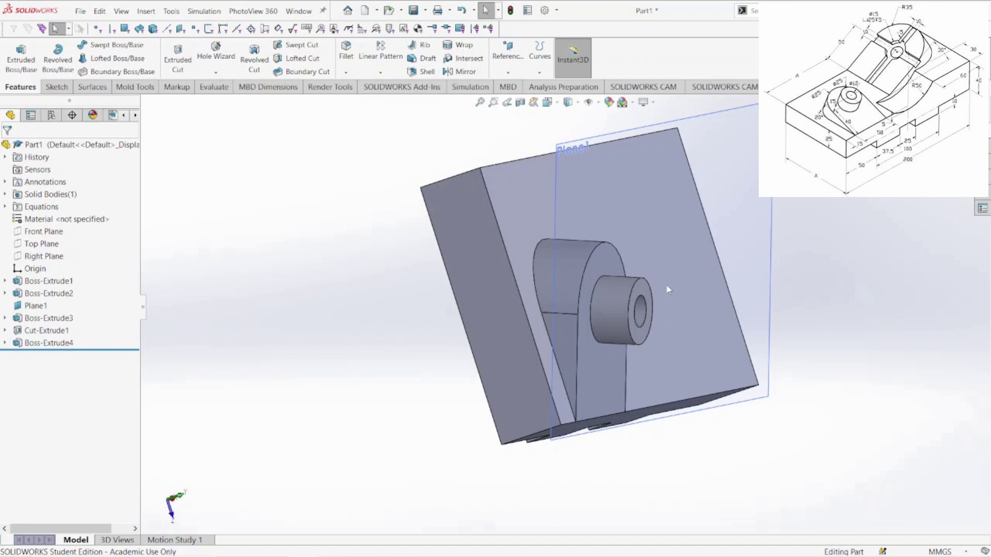
{"action": "right_click", "coordinate": [41, 308]}
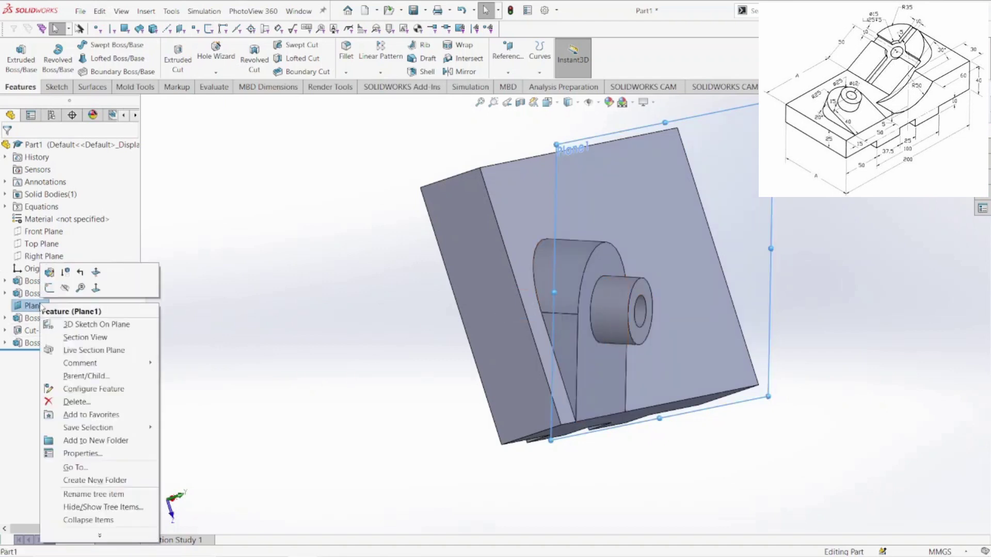
{"action": "left_click", "coordinate": [64, 290]}
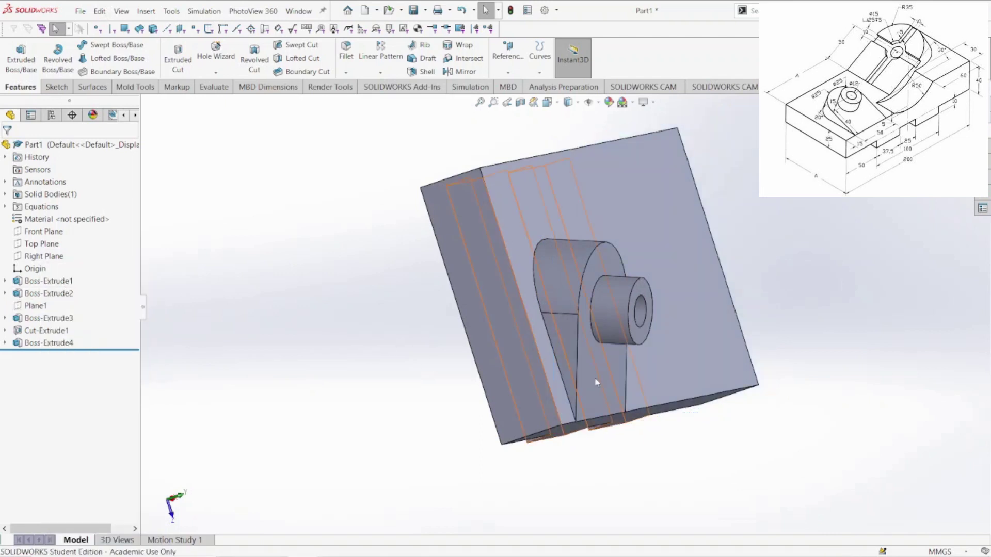
- On the block's top face, sketch a full-width corner rectangle from the far back corner, its inner side about 99 mm from the boss-side end
{"action": "key", "text": "space"}
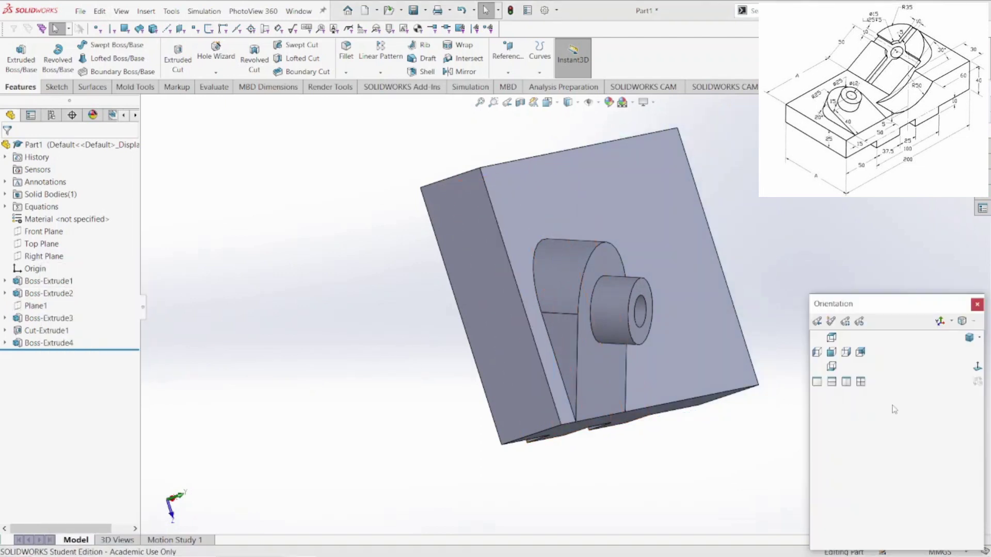
{"action": "left_click", "coordinate": [975, 339]}
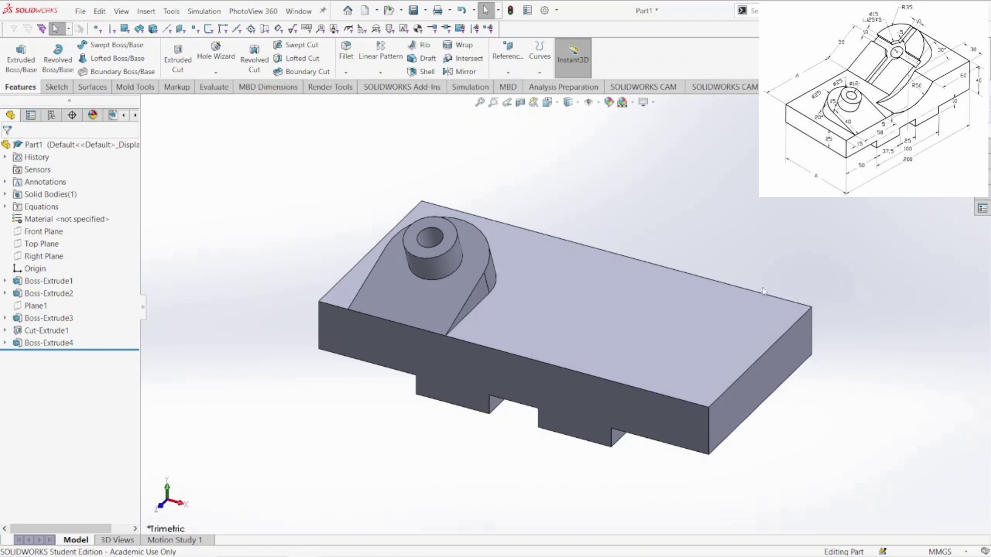
{"action": "right_click", "coordinate": [716, 326]}
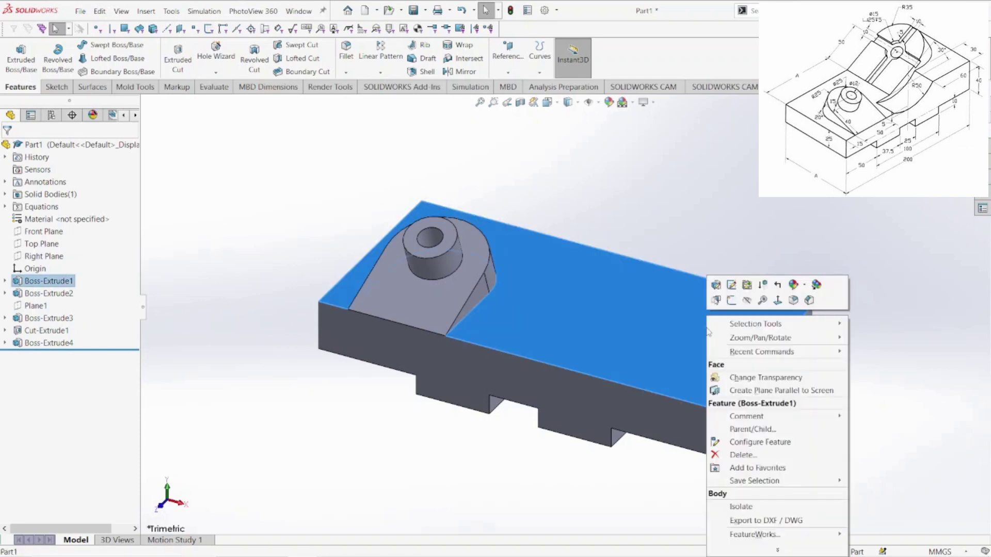
{"action": "left_click", "coordinate": [728, 305]}
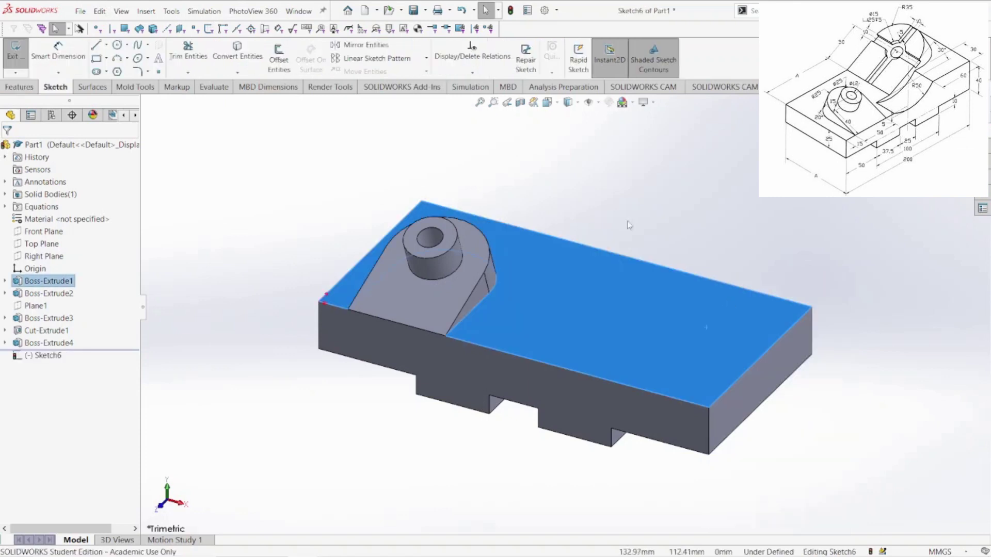
{"action": "left_click", "coordinate": [97, 58]}
{"action": "left_click", "coordinate": [811, 308]}
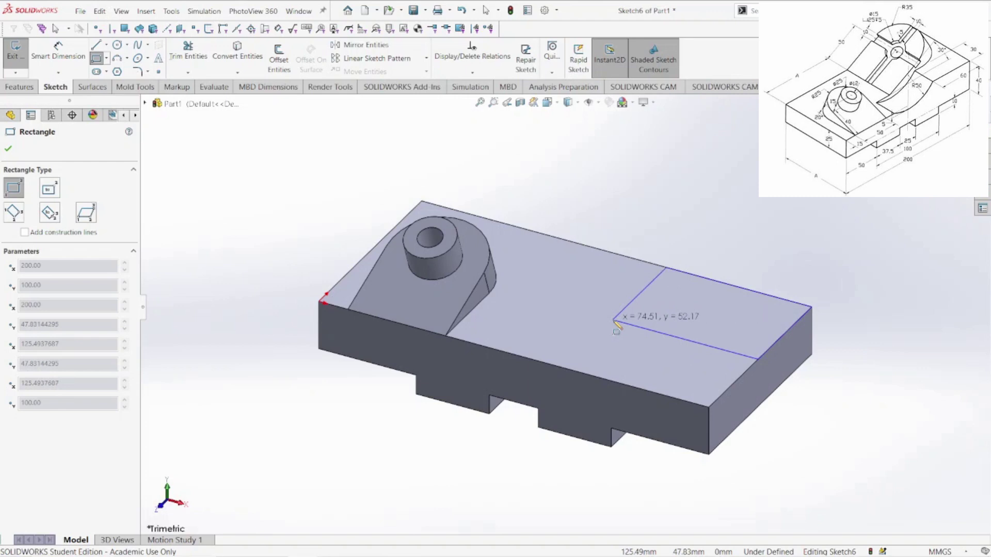
{"action": "left_click", "coordinate": [503, 352]}
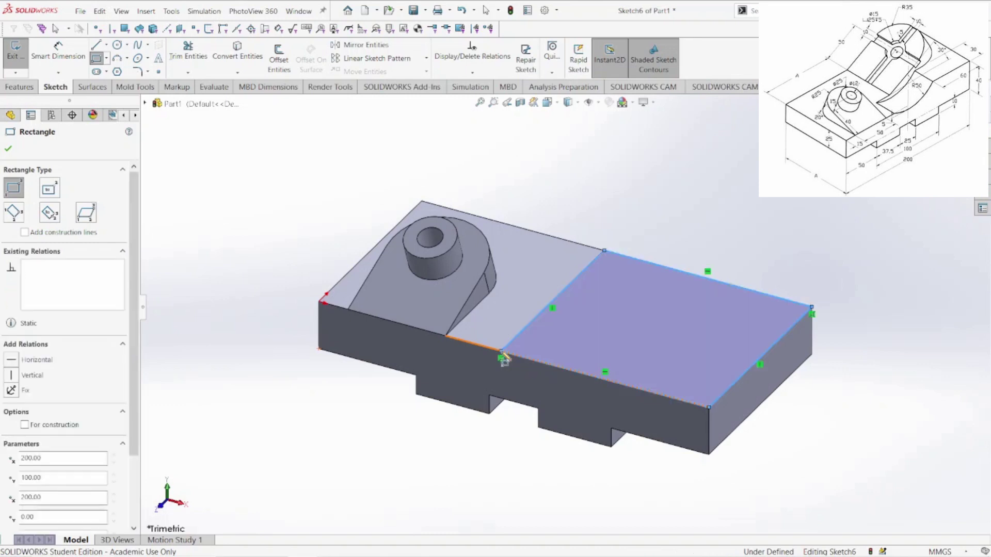
{"action": "key", "text": "Escape"}
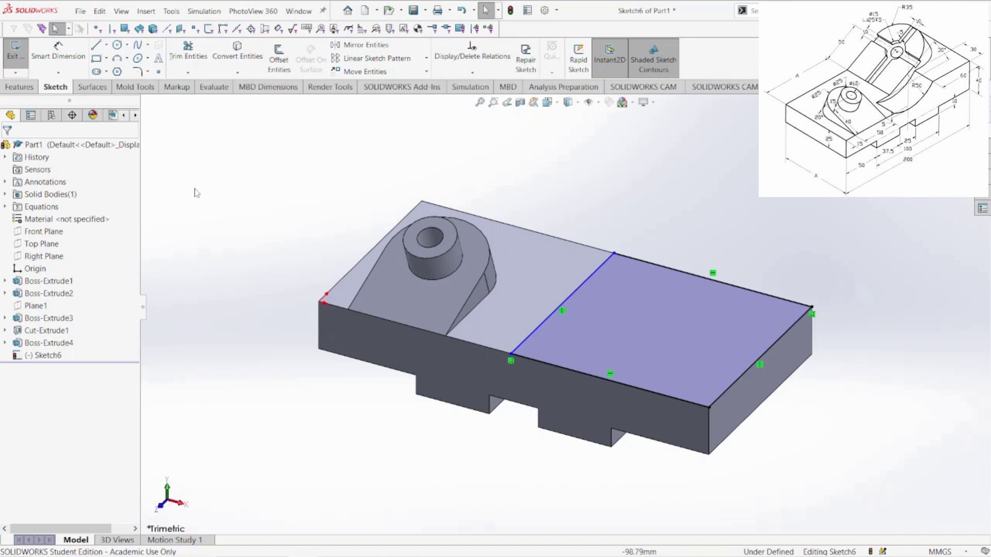
- Dimension the distance from the block's boss-side end edge to the rectangle's inner side, linking it to global variable A
{"action": "left_click", "coordinate": [58, 52]}
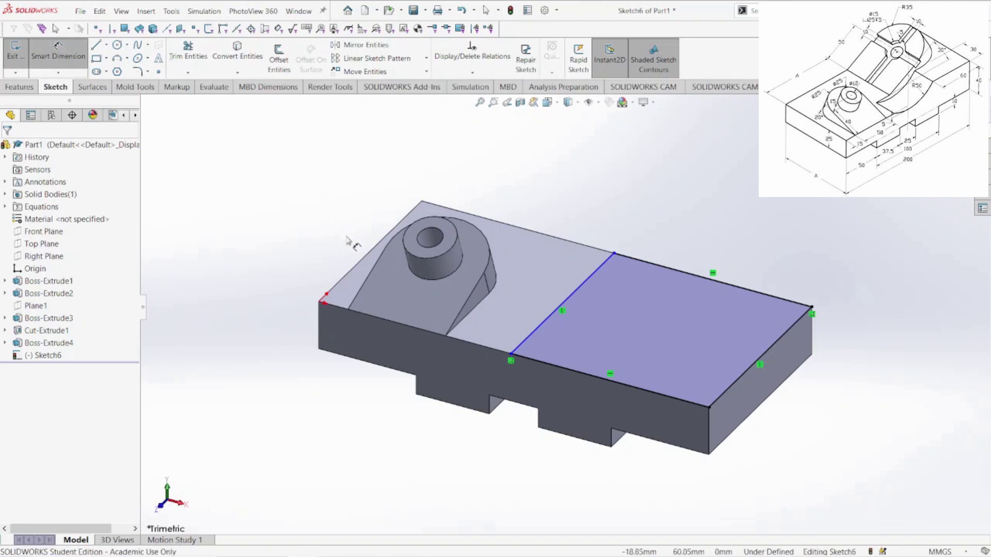
{"action": "left_click", "coordinate": [357, 262]}
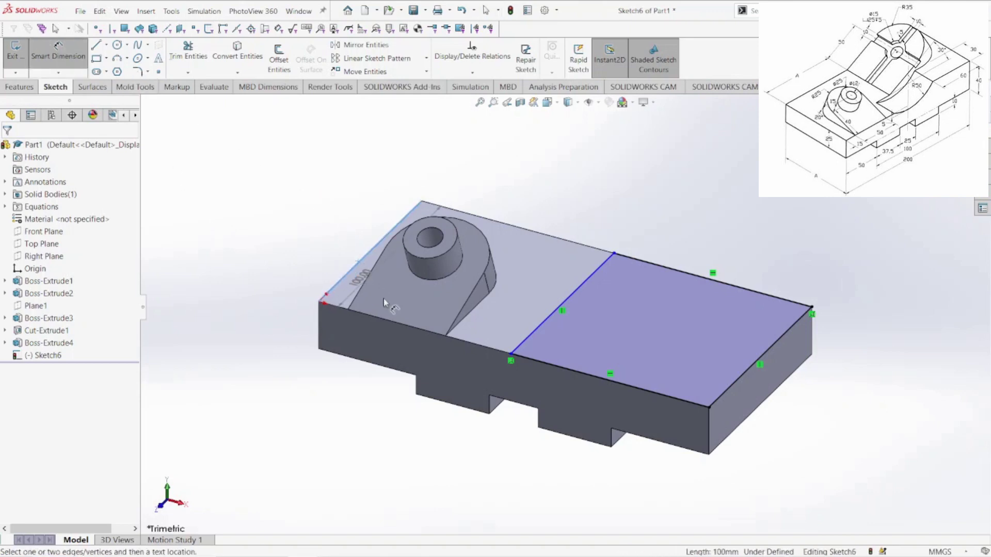
{"action": "left_click", "coordinate": [550, 320]}
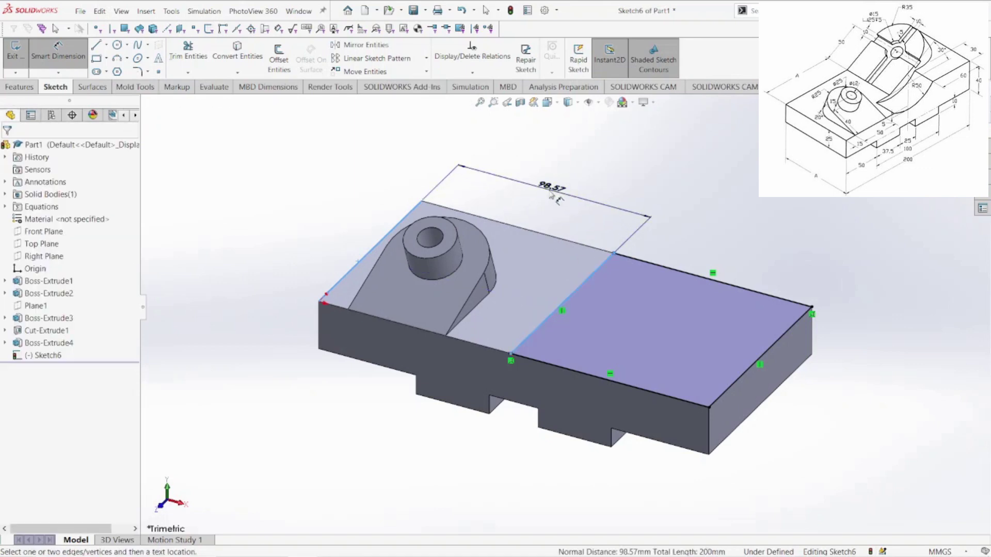
{"action": "left_click", "coordinate": [551, 196]}
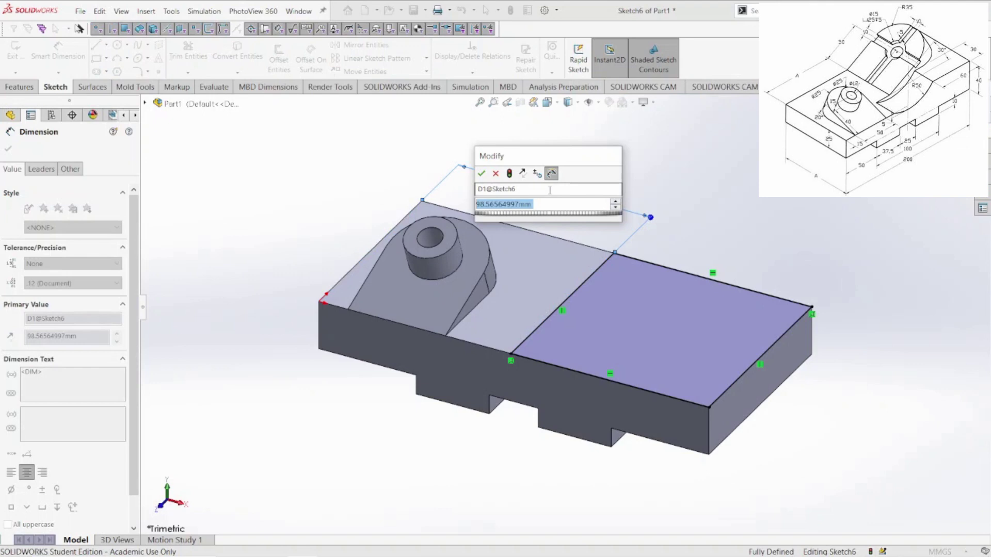
{"action": "type", "text": "="}
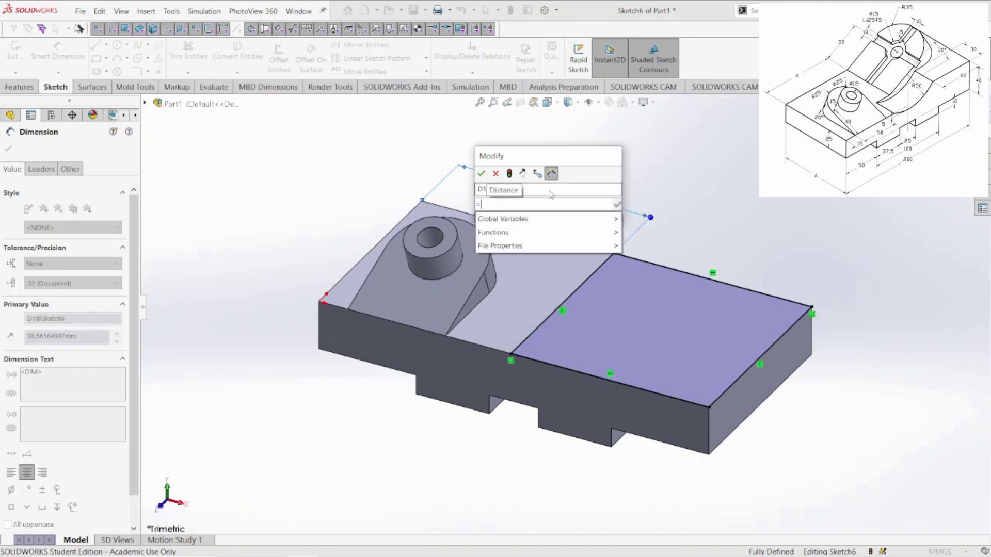
{"action": "mouse_move", "coordinate": [599, 219]}
{"action": "left_click", "coordinate": [645, 221]}
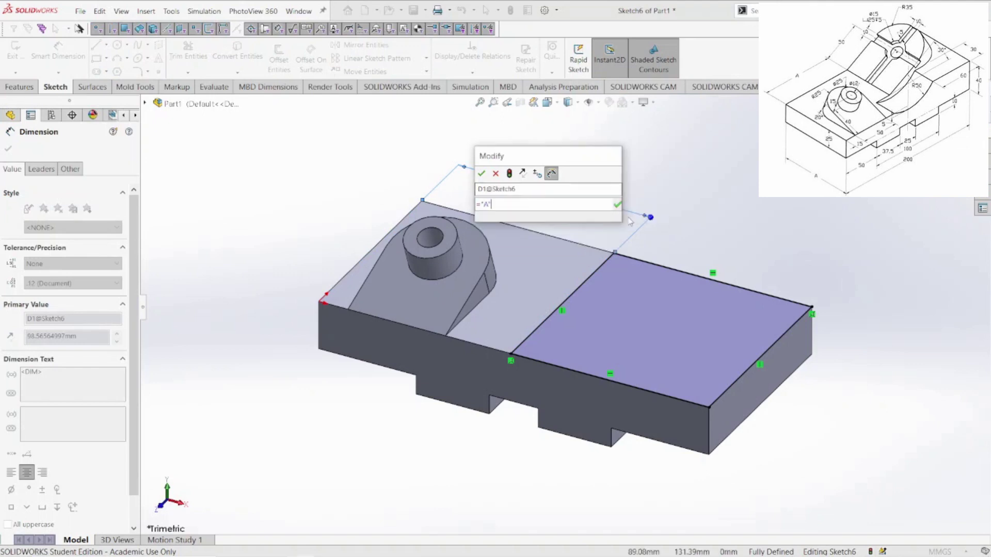
{"action": "key", "text": "Return"}
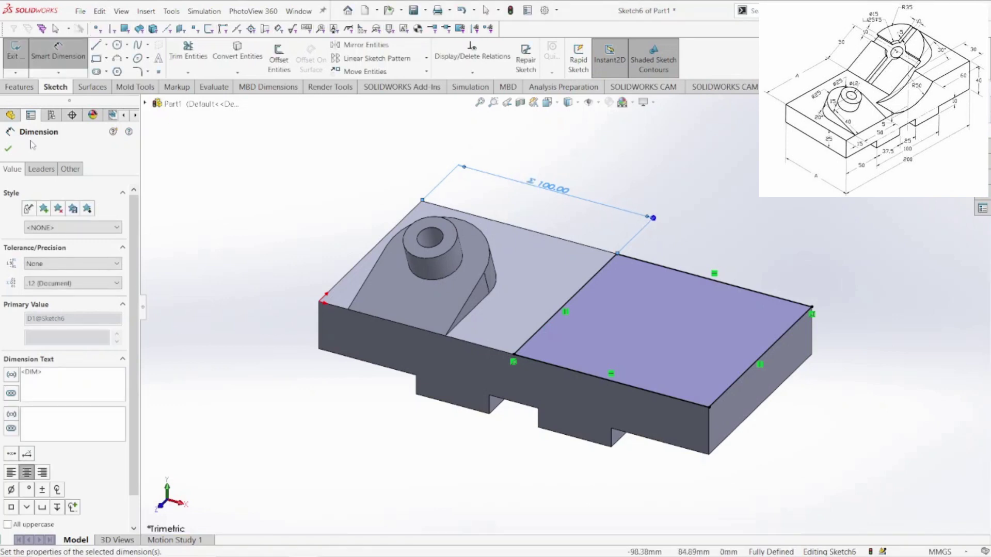
- Extrude the rectangle 15 mm upward from the block's top face, merged with the part
{"action": "left_click", "coordinate": [19, 87]}
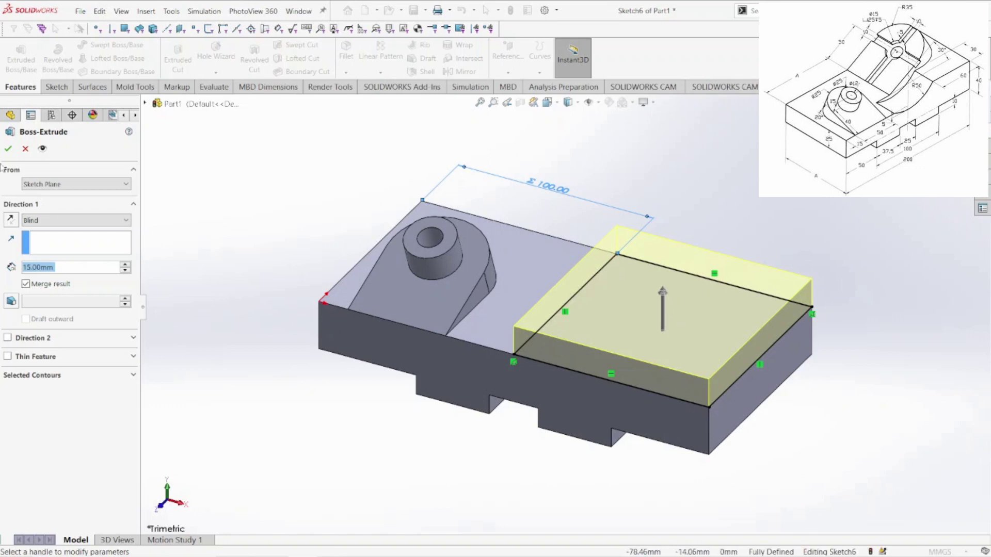
{"action": "left_click", "coordinate": [8, 149]}
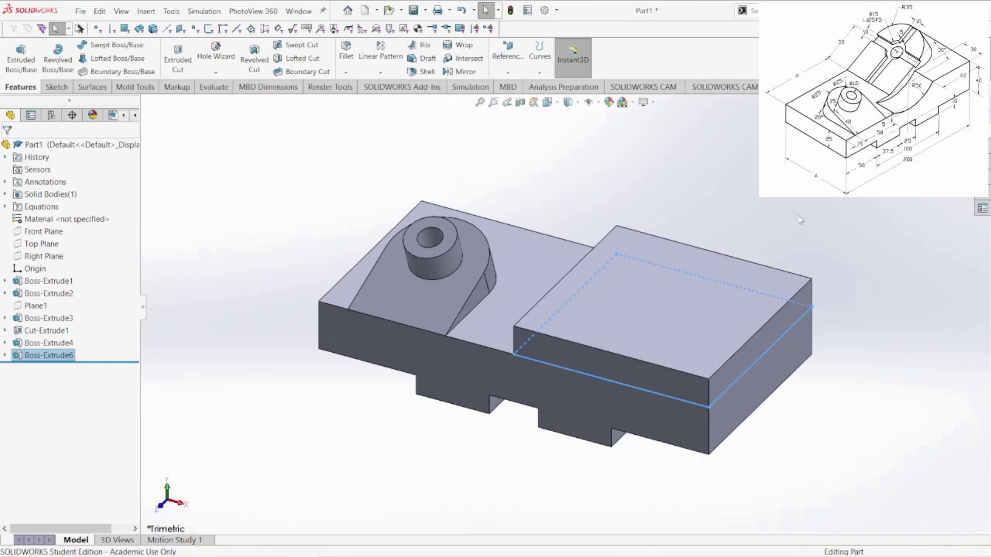
- On the block's long front side face, sketch a centerline about 25 mm down from the raised top edge, continuing about 62 mm horizontally toward the boss
{"action": "right_click", "coordinate": [556, 369]}
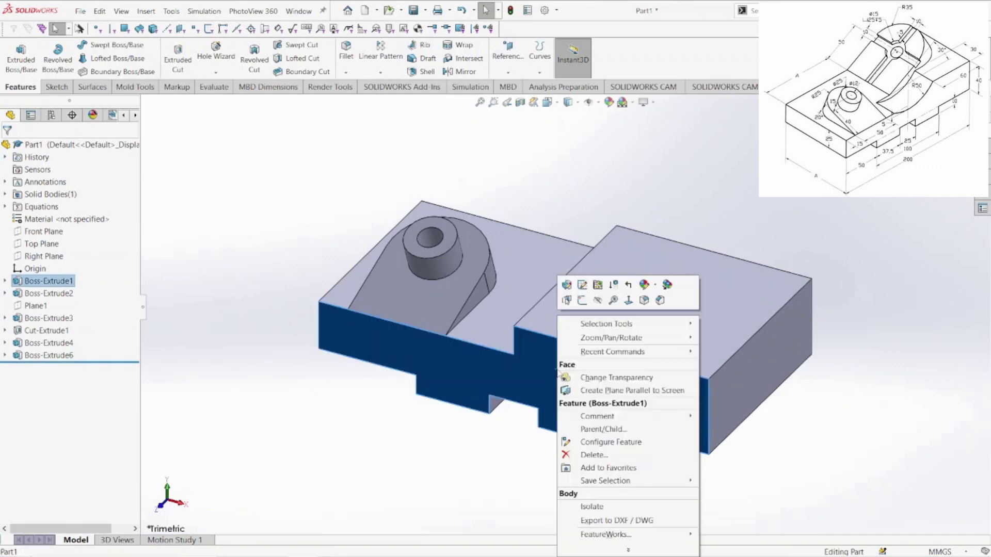
{"action": "left_click", "coordinate": [582, 300]}
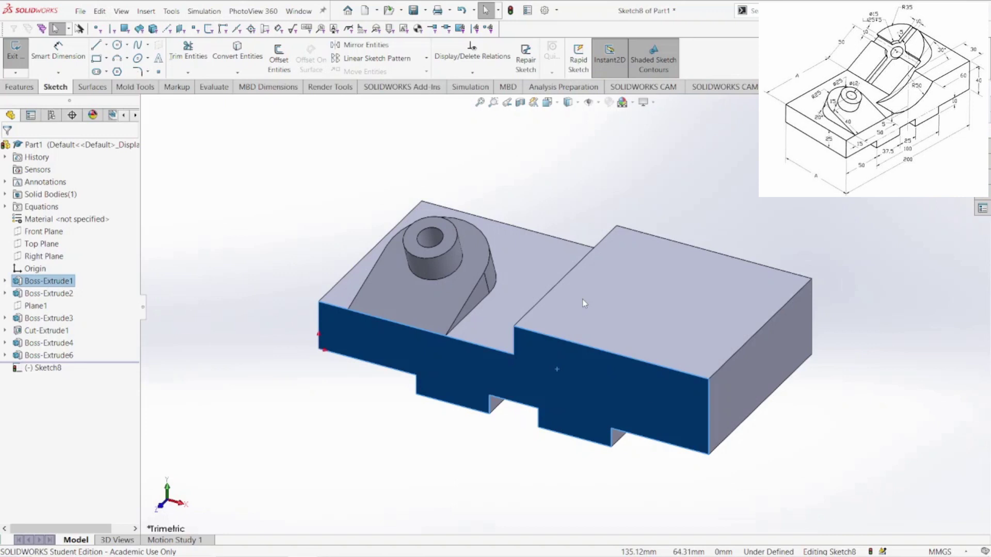
{"action": "key", "text": "space"}
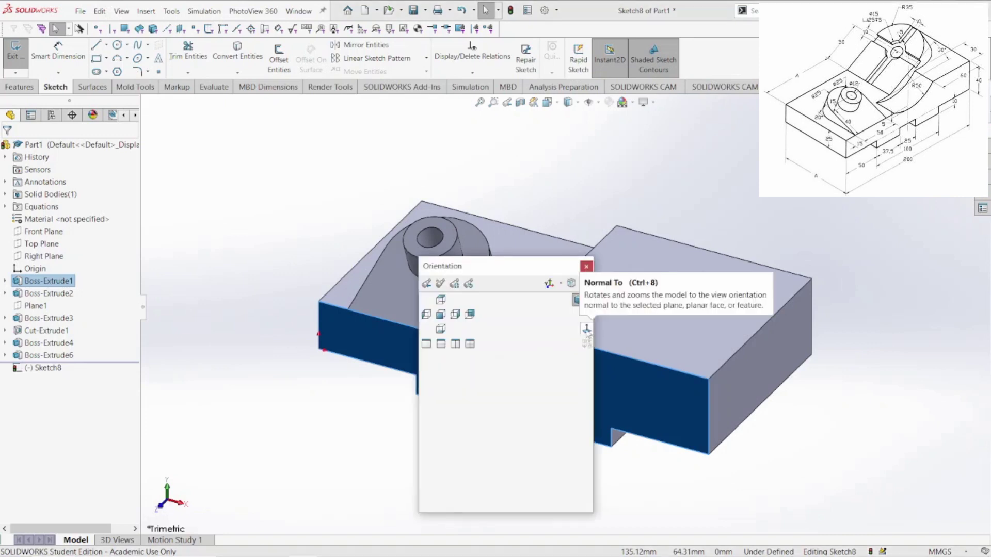
{"action": "left_click", "coordinate": [586, 328]}
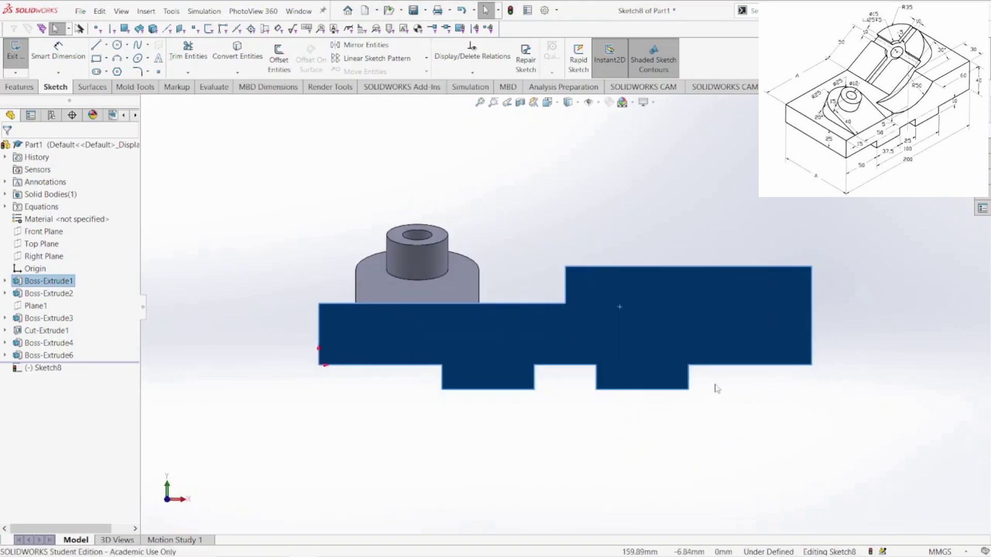
{"action": "left_click", "coordinate": [657, 391]}
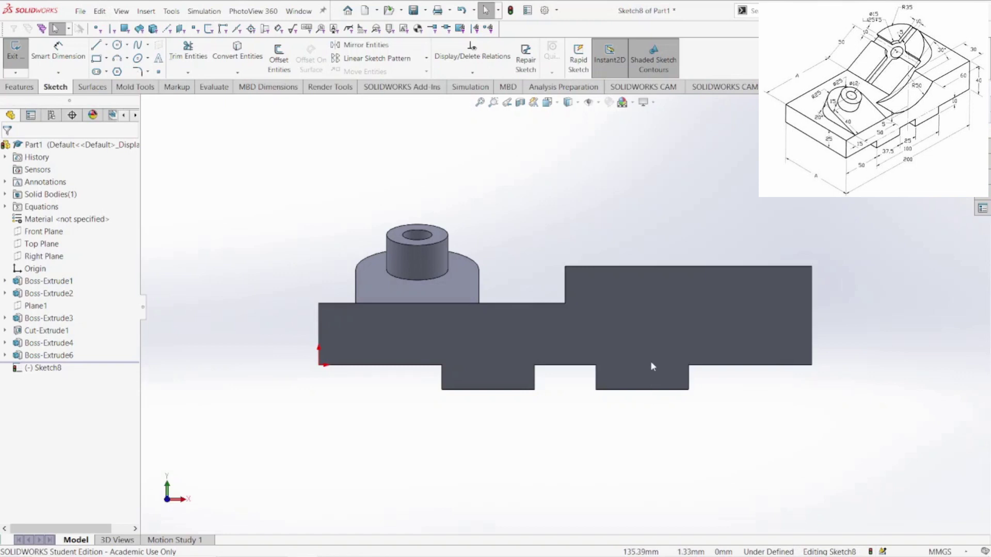
{"action": "left_click", "coordinate": [106, 45]}
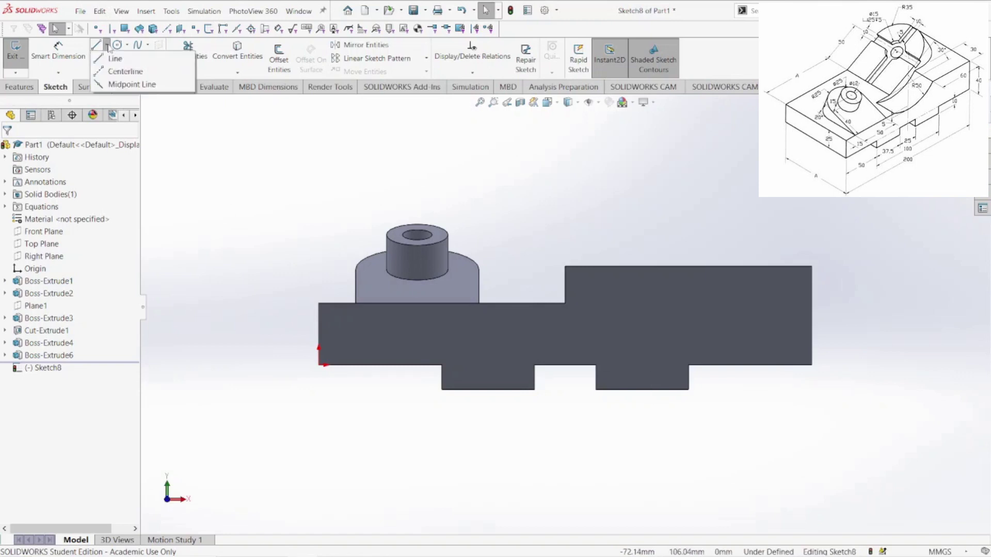
{"action": "left_click", "coordinate": [118, 74]}
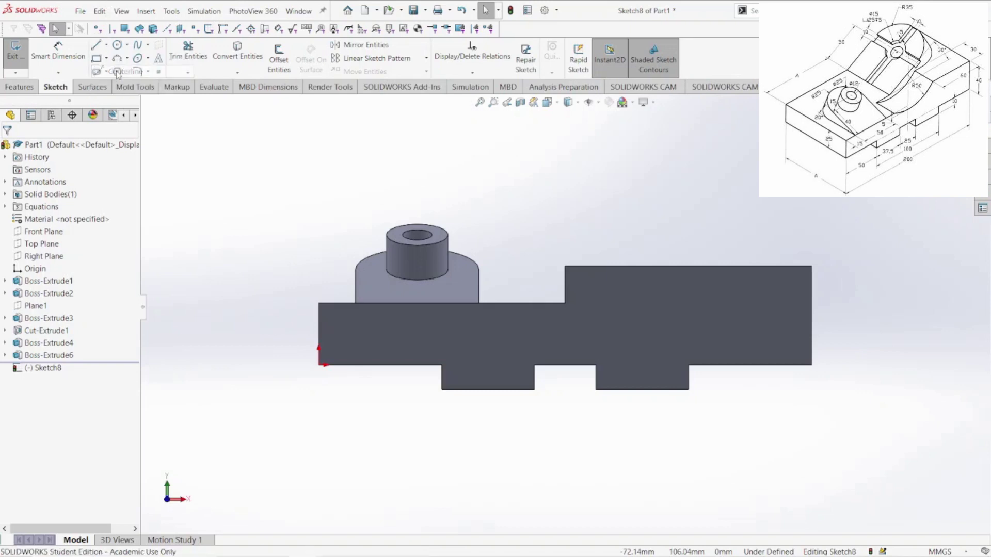
{"action": "left_click", "coordinate": [637, 267]}
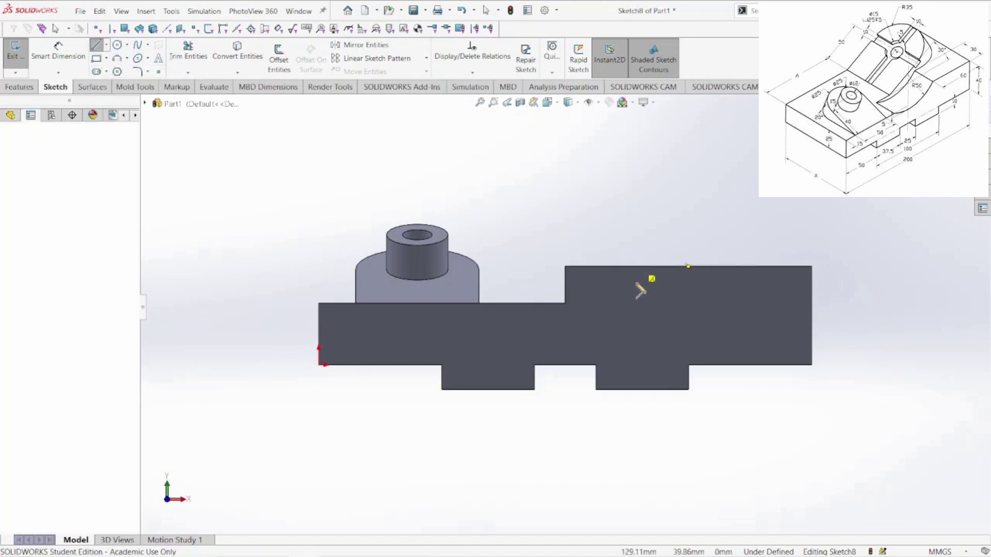
{"action": "left_click", "coordinate": [637, 327]}
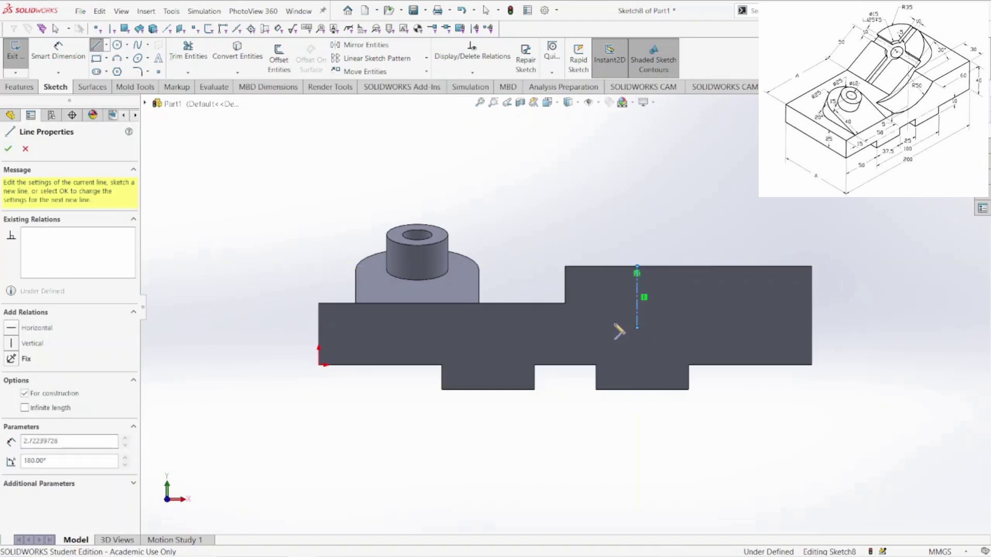
{"action": "double_click", "coordinate": [485, 328]}
{"action": "key", "text": "Escape"}
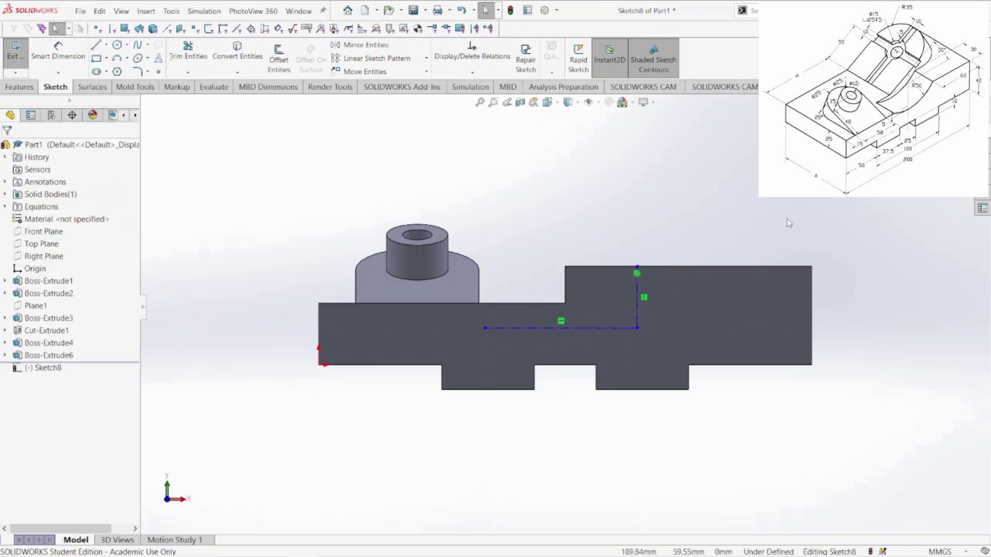
- Dimension the vertical centerline 60 mm from the raised section's outer end edge
{"action": "left_click", "coordinate": [65, 47]}
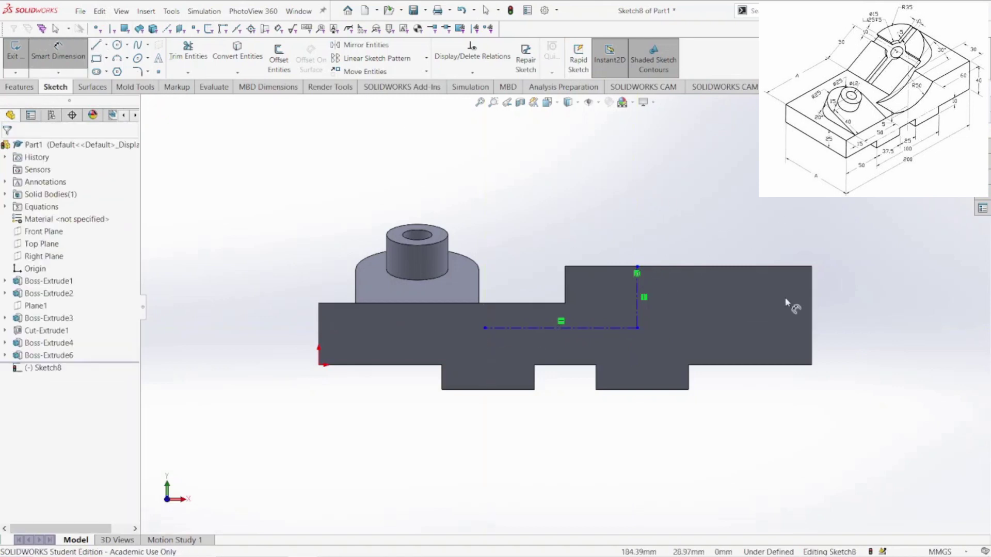
{"action": "left_click", "coordinate": [637, 289]}
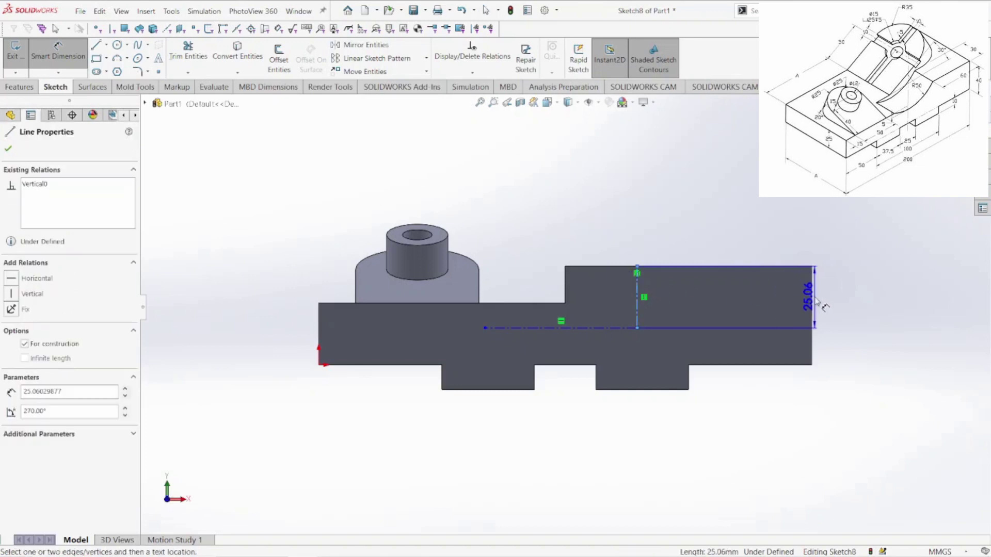
{"action": "left_click", "coordinate": [811, 292]}
{"action": "left_click", "coordinate": [757, 240]}
{"action": "type", "text": "60"}
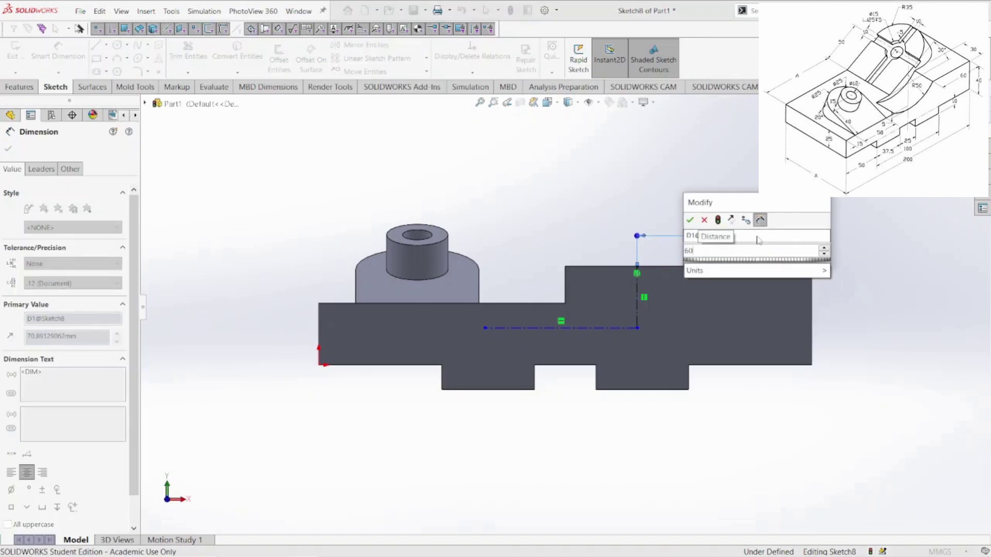
{"action": "key", "text": "Return"}
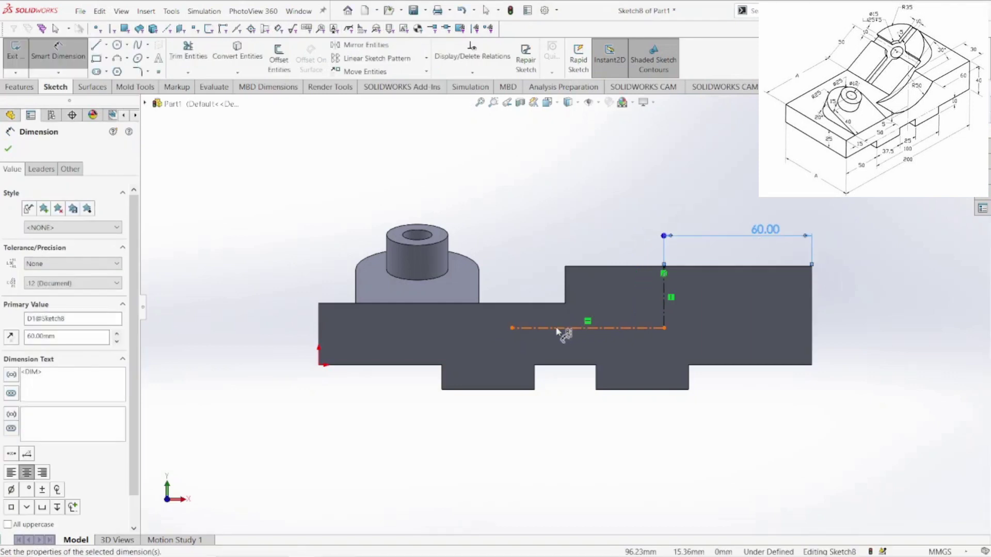
- Dimension the horizontal centerline 5 mm below the block's lower top edge
{"action": "left_click", "coordinate": [558, 328]}
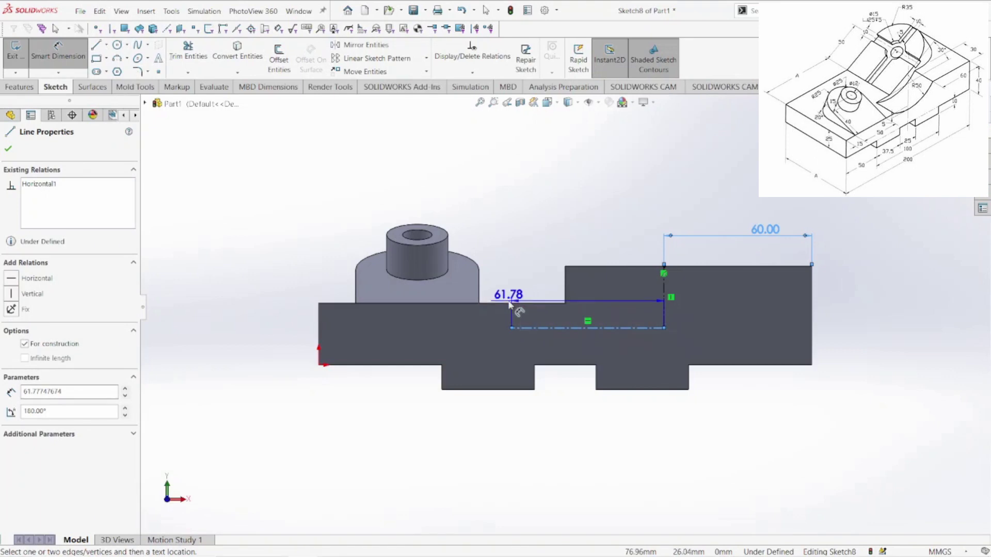
{"action": "left_click", "coordinate": [511, 304]}
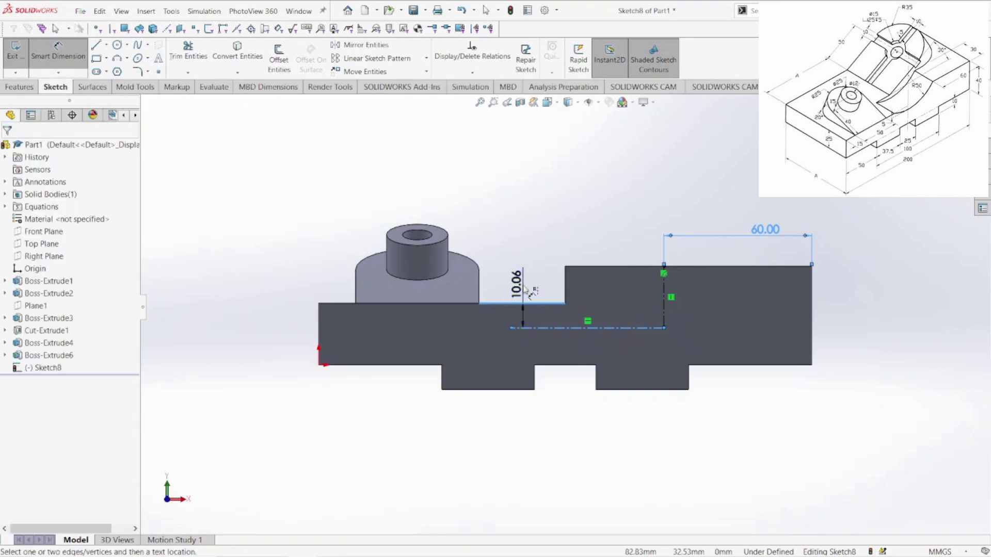
{"action": "left_click", "coordinate": [526, 289]}
{"action": "type", "text": "5"}
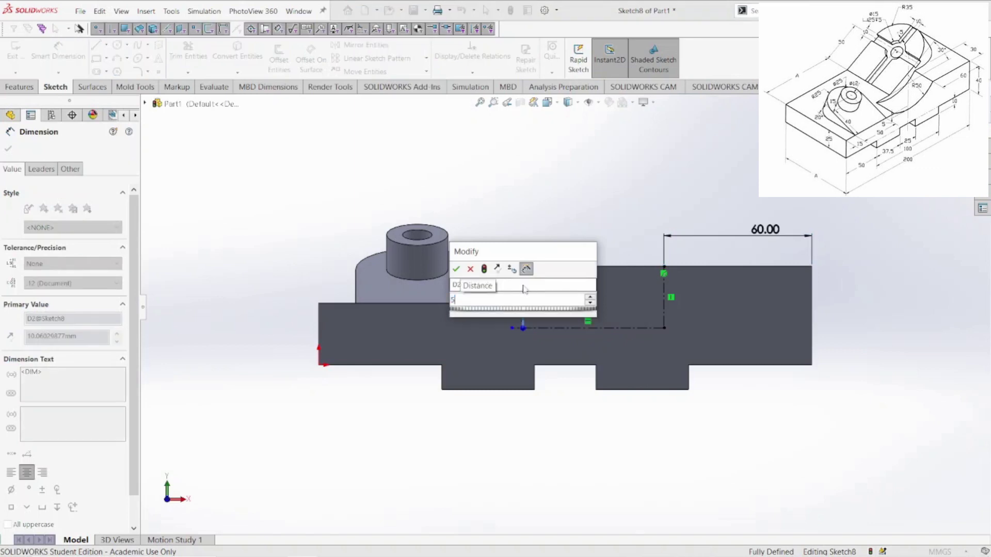
{"action": "key", "text": "Return"}
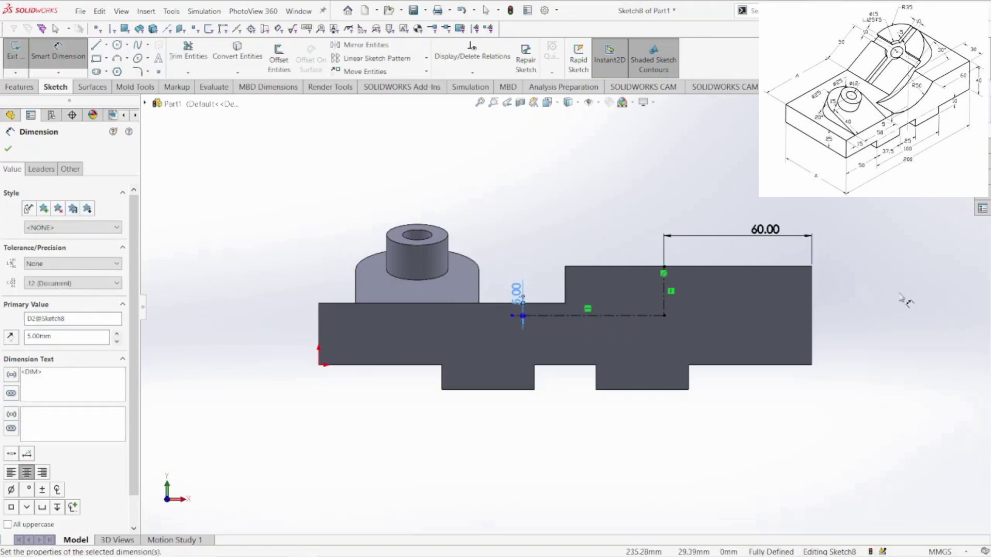
{"action": "key", "text": "Escape"}
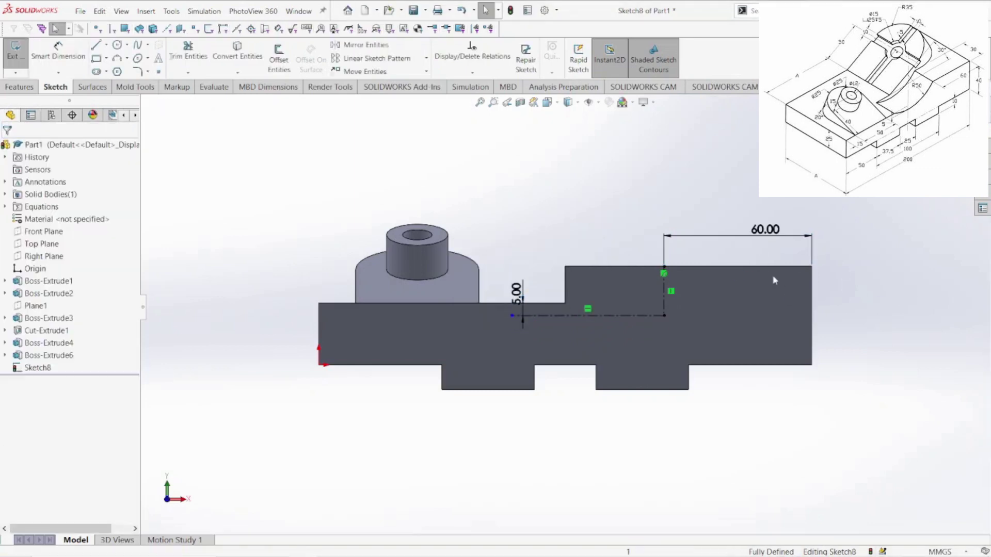
- Sketch a circle of about 80 mm diameter above the step between the boss and the raised section
{"action": "left_click", "coordinate": [118, 45]}
{"action": "left_click", "coordinate": [543, 161]}
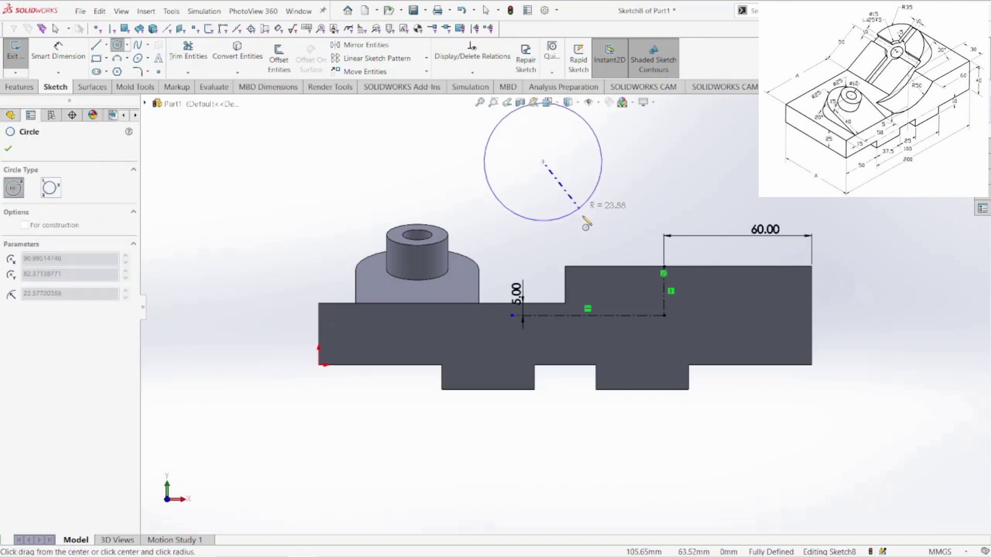
{"action": "left_click", "coordinate": [605, 250]}
{"action": "right_click_drag", "start_coordinate": [608, 243], "coordinate": [643, 164]}
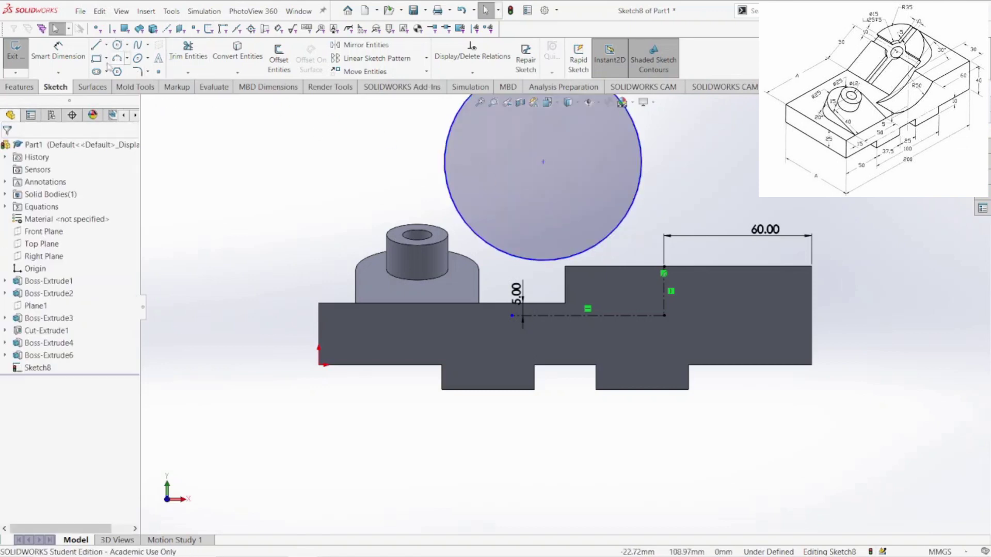
- Dimension the circle's diameter as 100 mm
{"action": "left_click", "coordinate": [642, 163]}
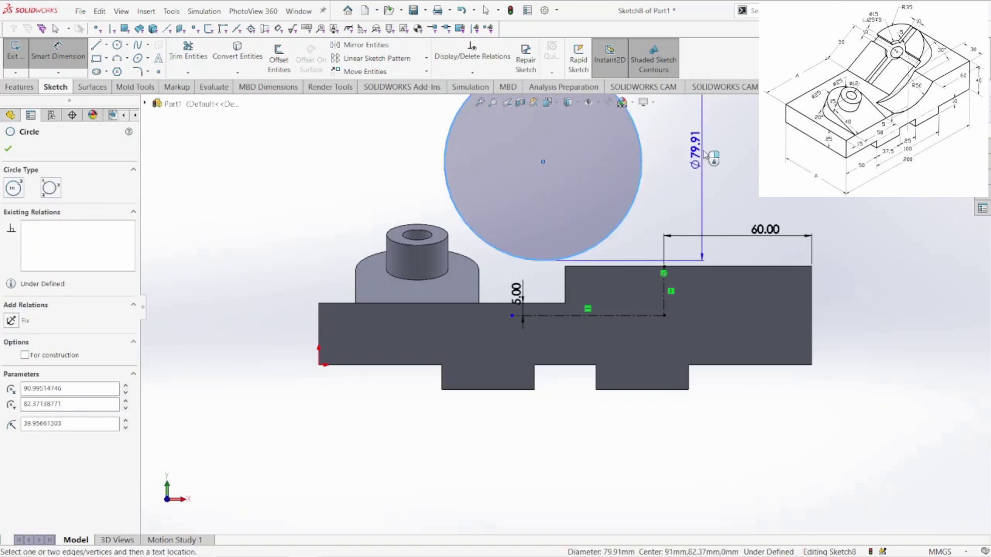
{"action": "left_click", "coordinate": [705, 155]}
{"action": "left_click", "coordinate": [705, 155]}
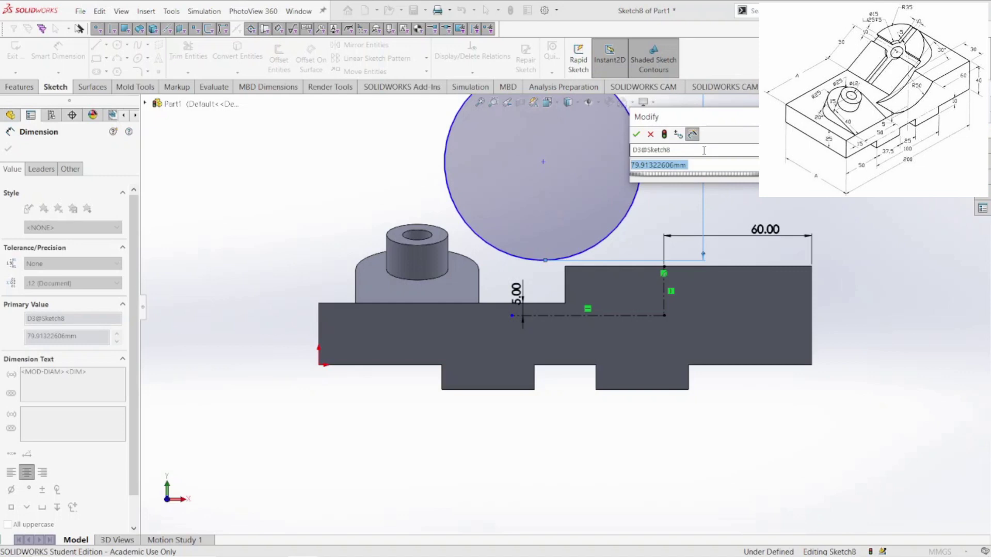
{"action": "type", "text": "100"}
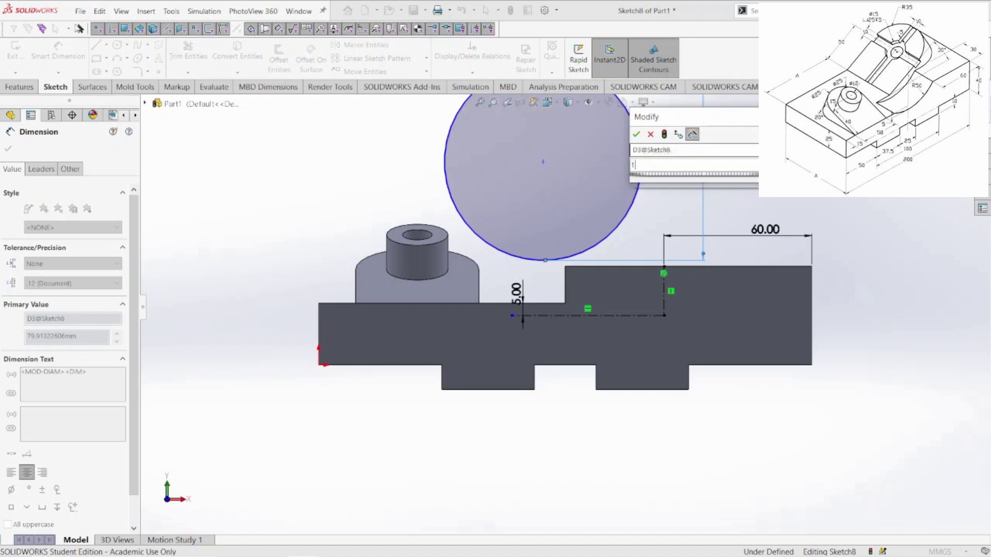
{"action": "key", "text": "Return"}
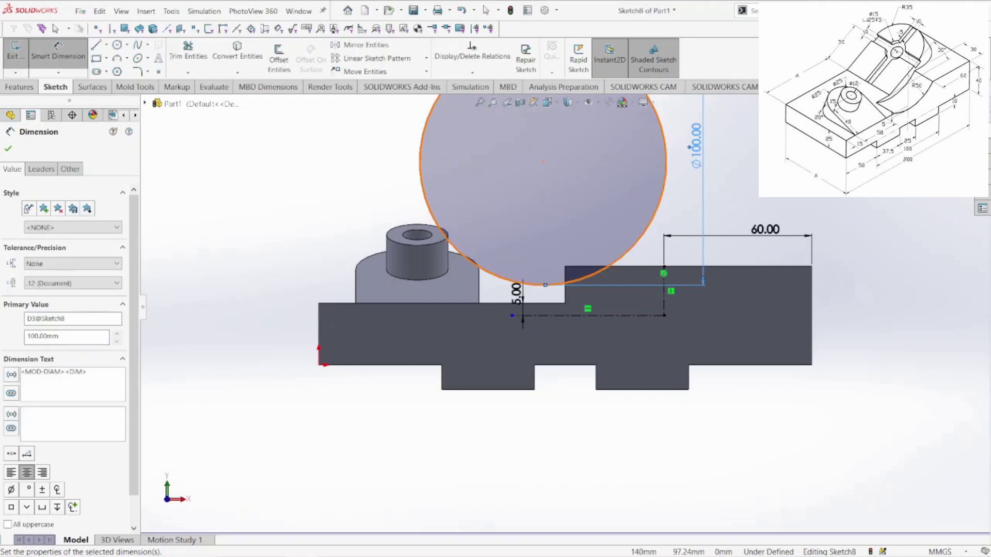
{"action": "key", "text": "Escape"}
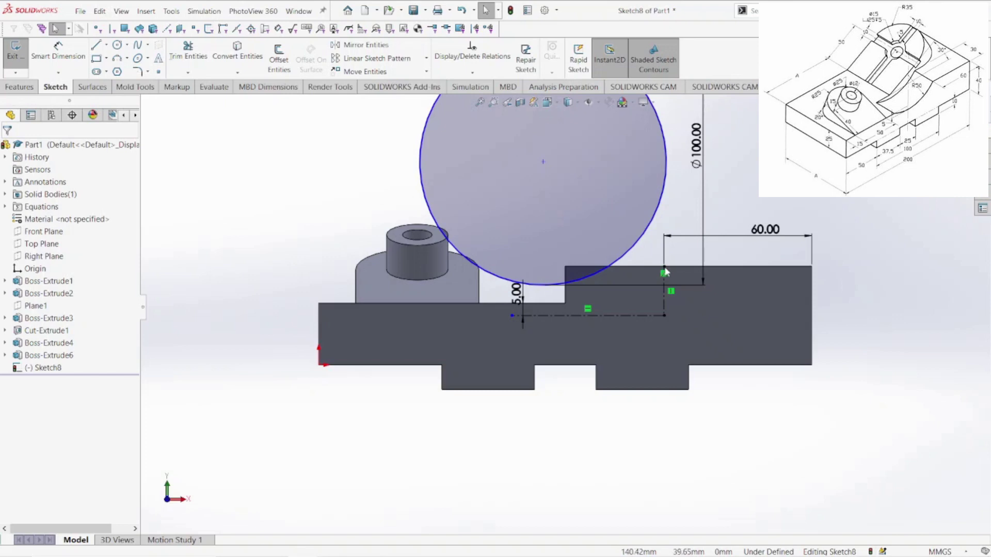
- Make the circle coincident with the upper endpoint of the vertical centerline on the raised section's top edge
{"action": "left_click", "coordinate": [641, 245]}
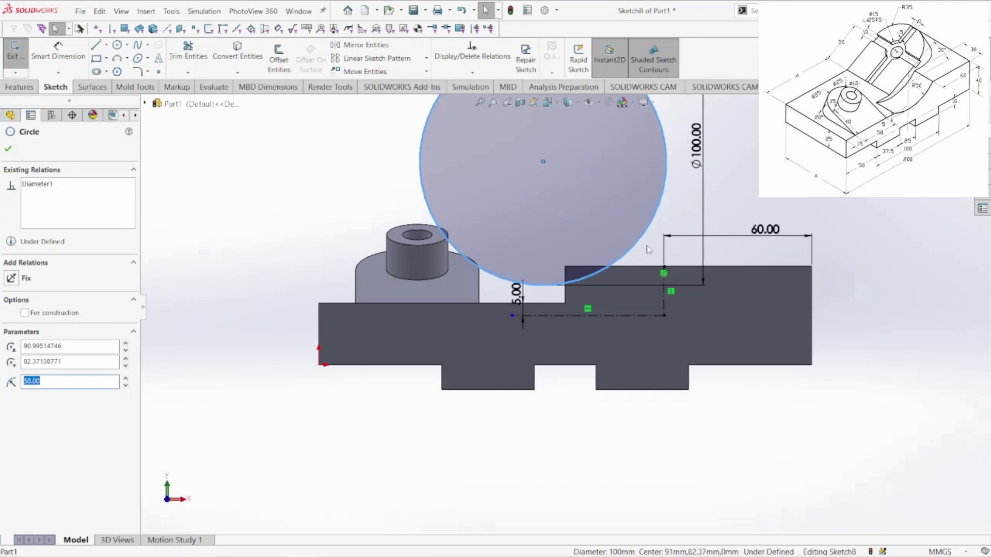
{"action": "left_click", "coordinate": [663, 273], "text": "ctrl"}
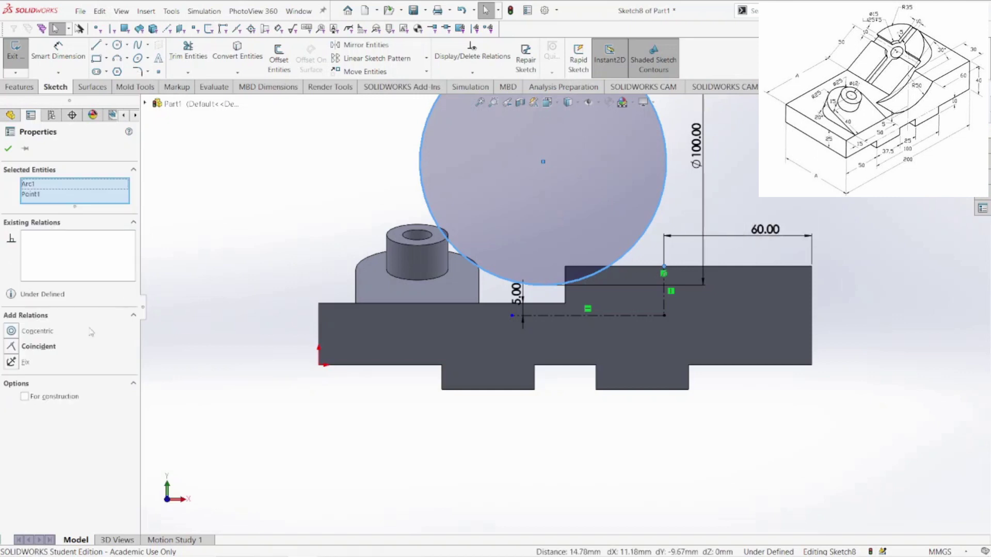
{"action": "left_click", "coordinate": [11, 347]}
{"action": "left_click", "coordinate": [260, 250]}
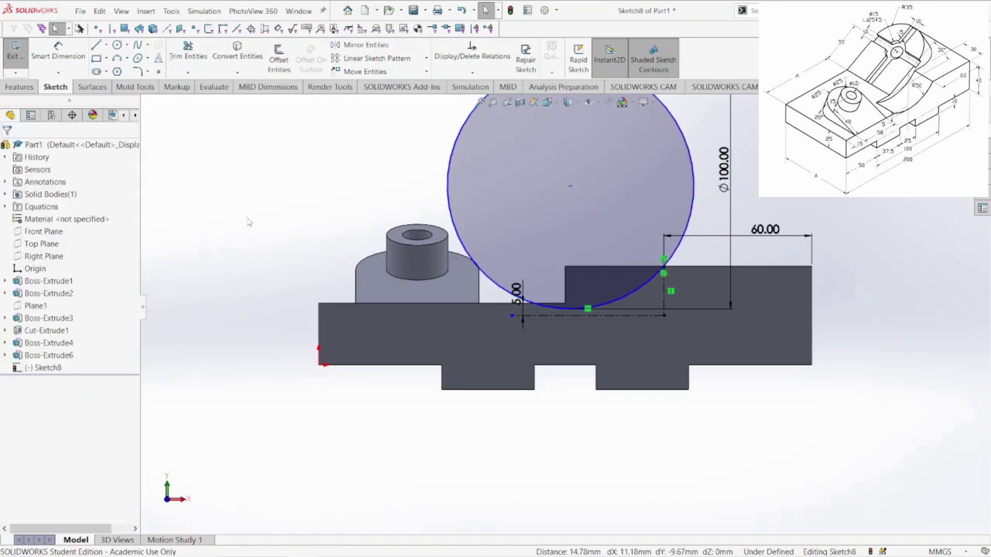
- Make the circle tangent to the horizontal centerline below the block's lower top edge
{"action": "left_click", "coordinate": [499, 290]}
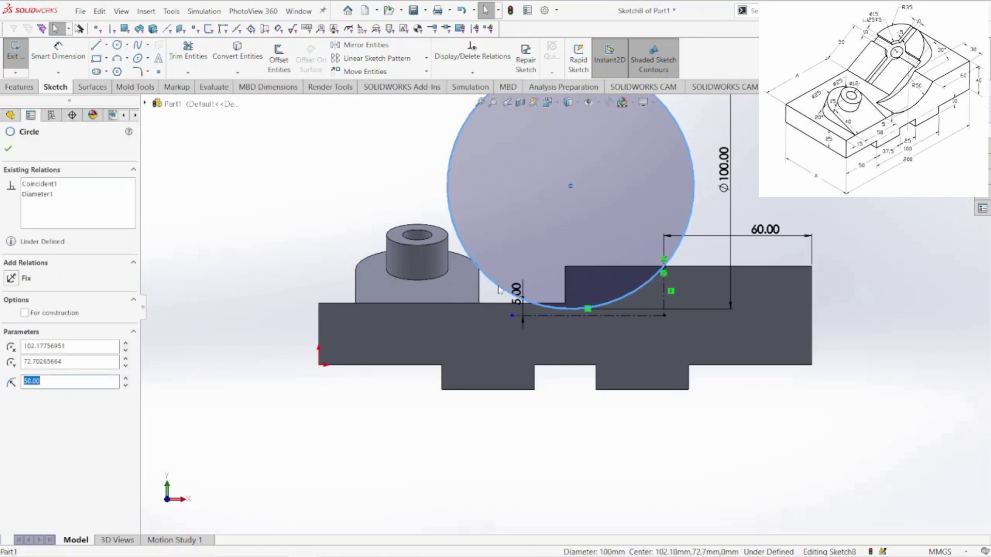
{"action": "left_click", "coordinate": [548, 316], "text": "ctrl"}
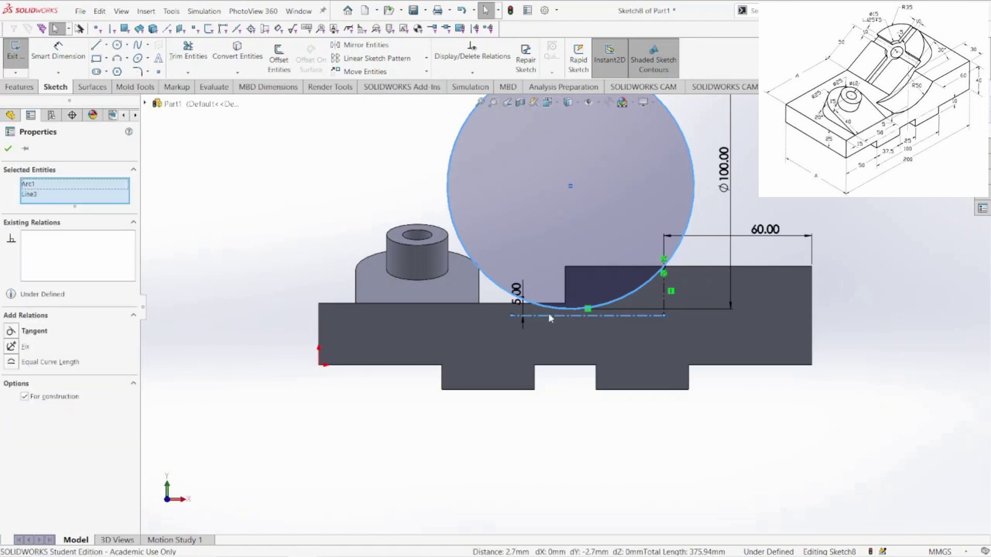
{"action": "left_click", "coordinate": [10, 332]}
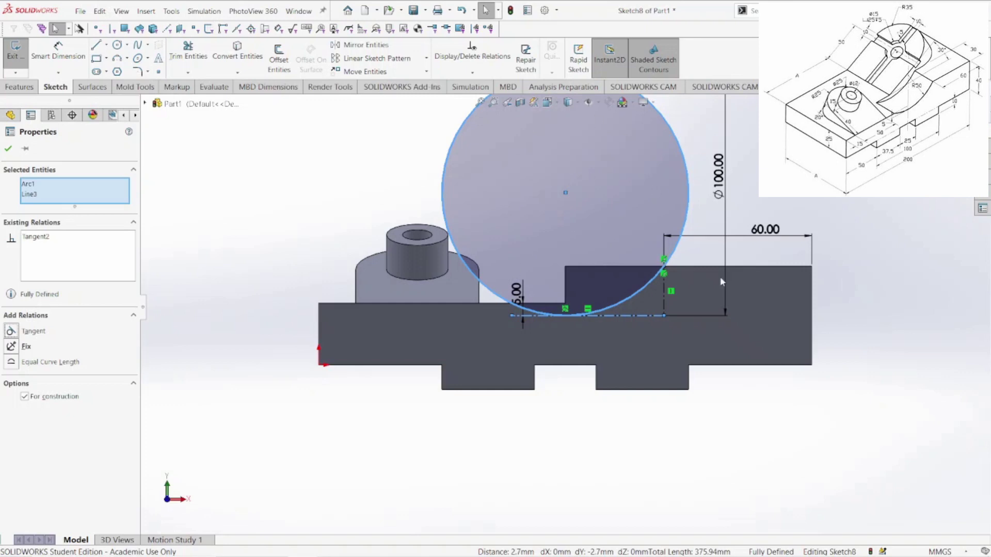
{"action": "left_click", "coordinate": [151, 202]}
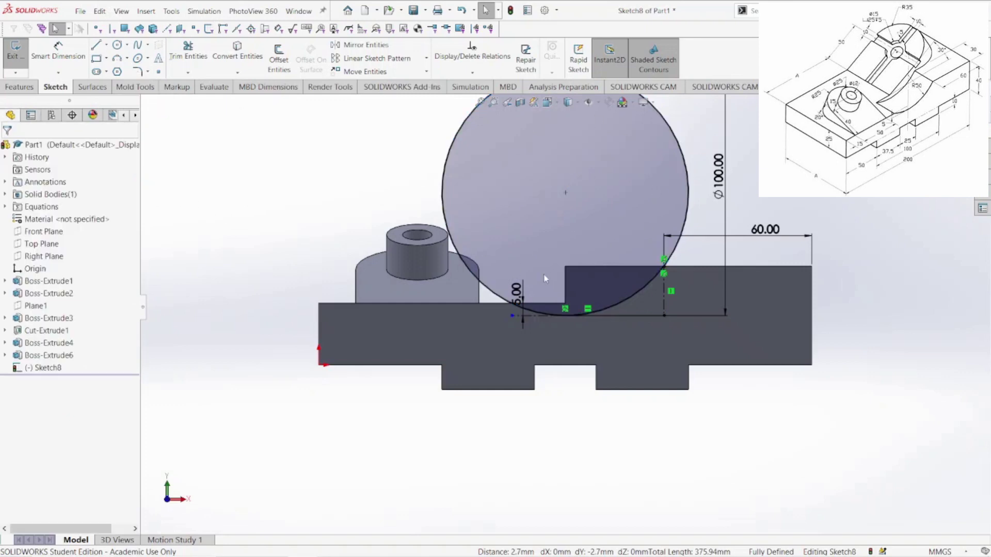
- Sketch connected lines from the circle-centerline intersection along the raised top edge, down the step, and along the lower top edge past the circle
{"action": "scroll", "coordinate": [664, 276], "scroll_direction": "up", "scroll_amount": 5}
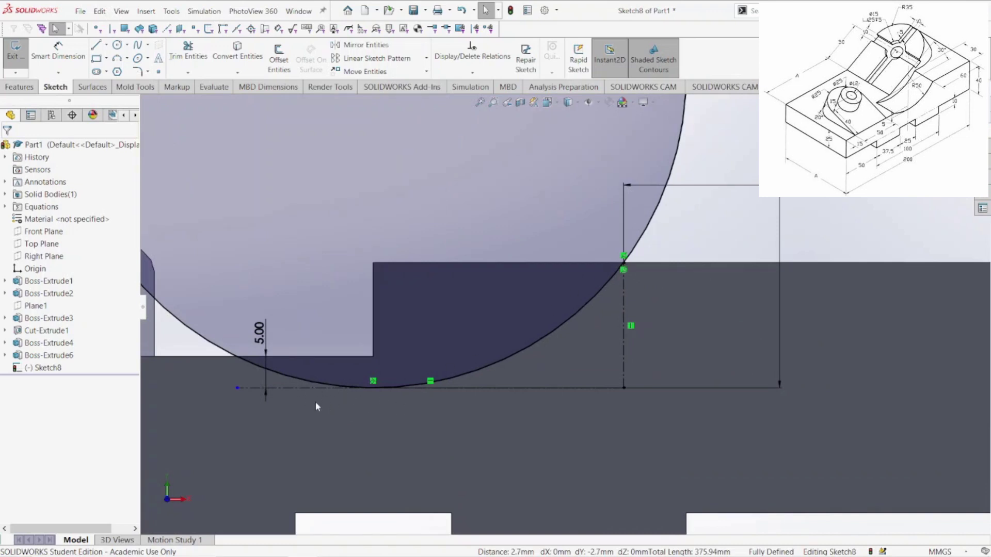
{"action": "scroll", "coordinate": [536, 408], "scroll_direction": "down", "scroll_amount": 2}
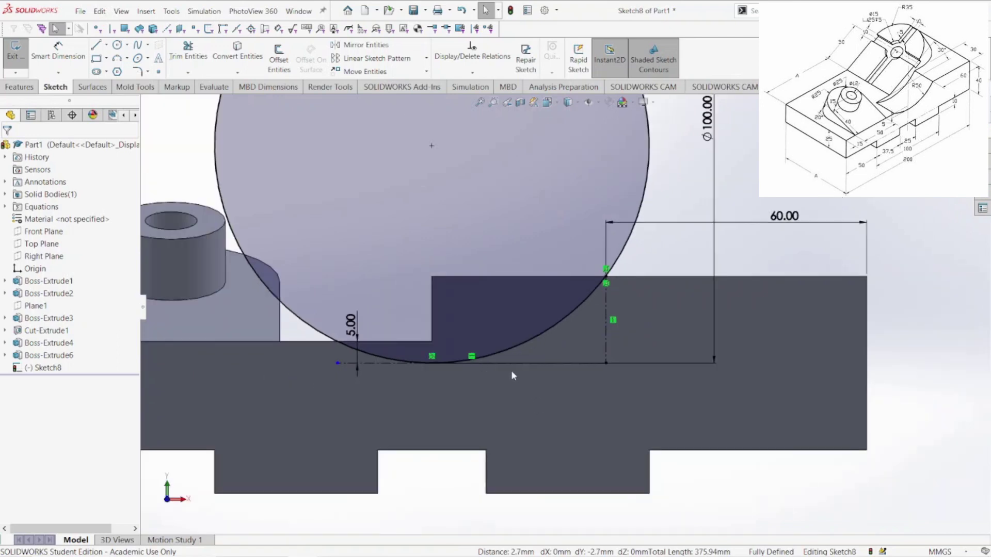
{"action": "scroll", "coordinate": [530, 338], "scroll_direction": "down", "scroll_amount": 1}
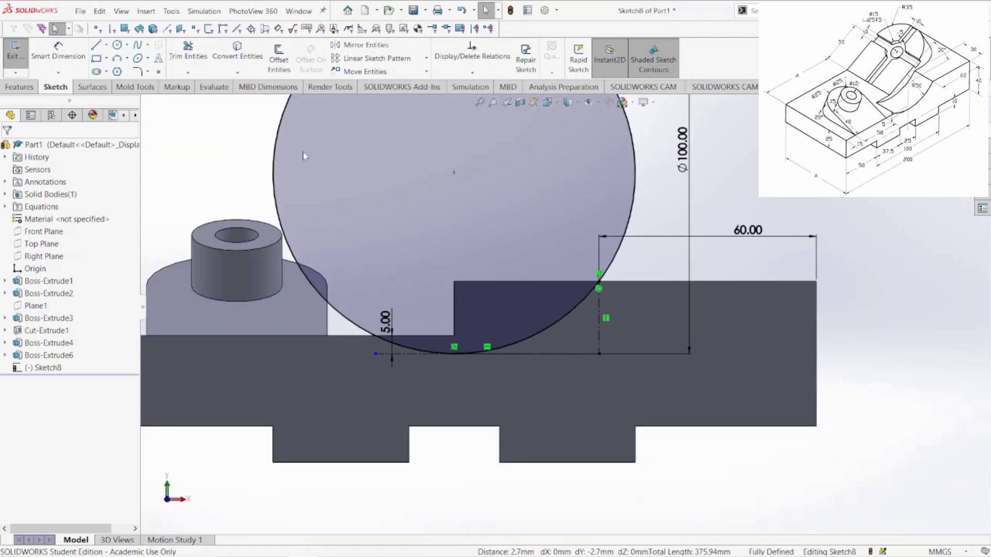
{"action": "left_click", "coordinate": [95, 45]}
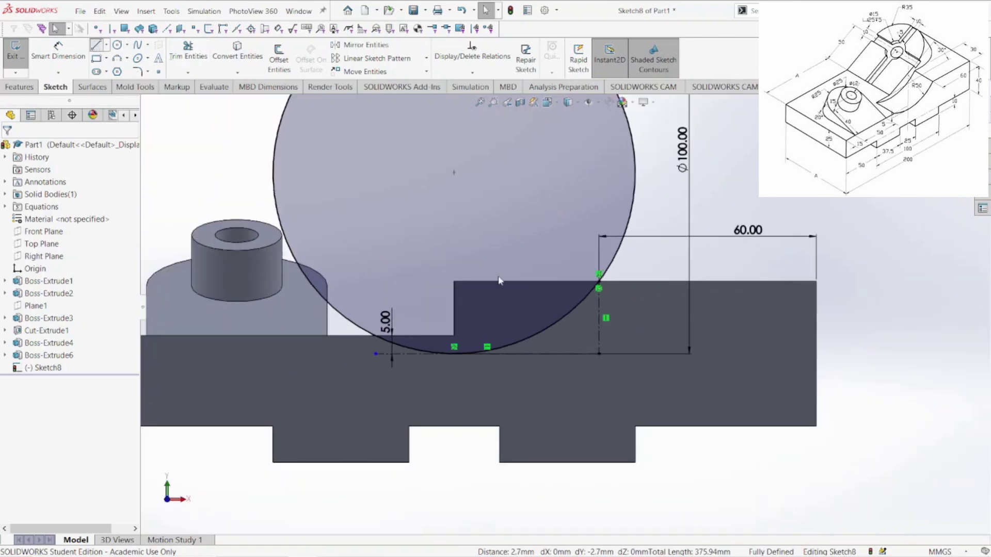
{"action": "left_click", "coordinate": [598, 281]}
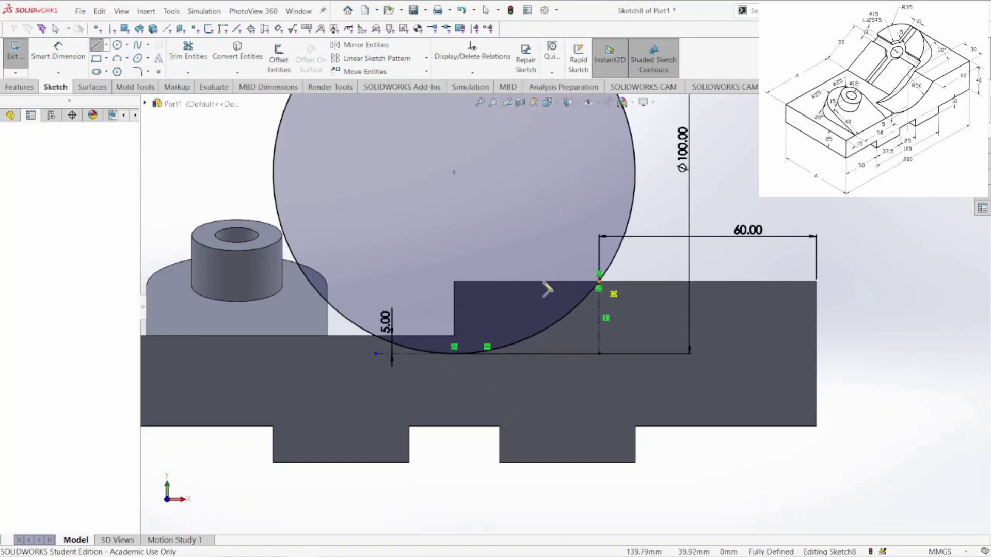
{"action": "left_click", "coordinate": [454, 282]}
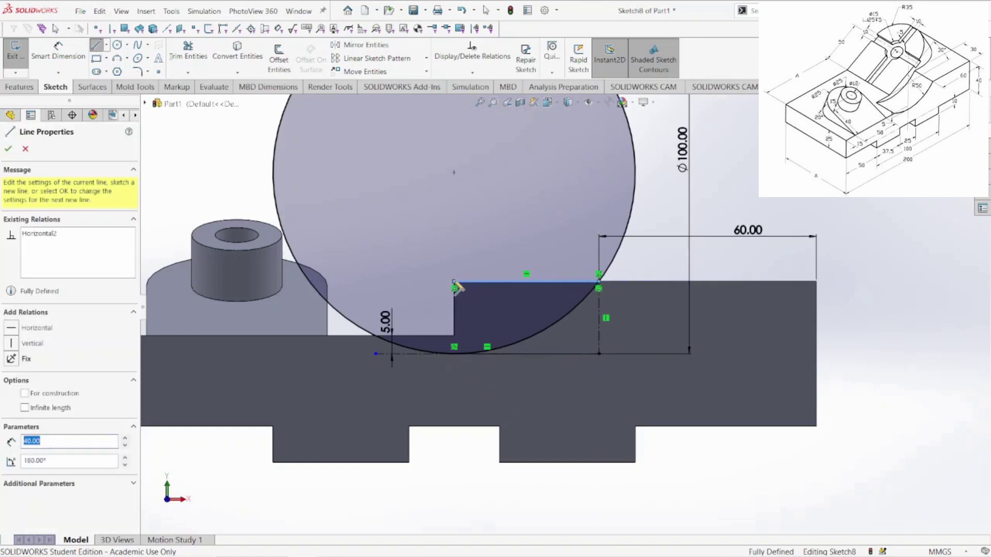
{"action": "left_click", "coordinate": [454, 335]}
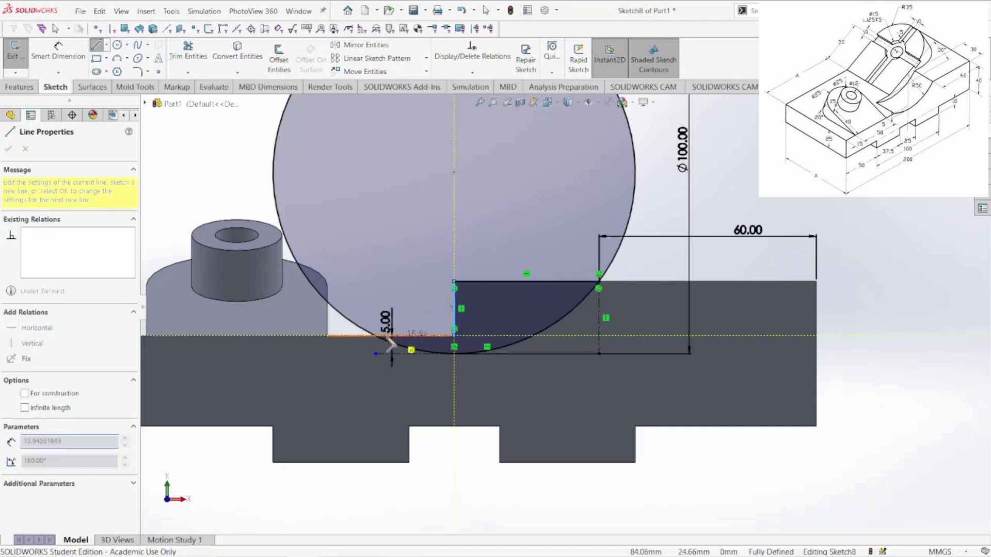
{"action": "left_click", "coordinate": [339, 336]}
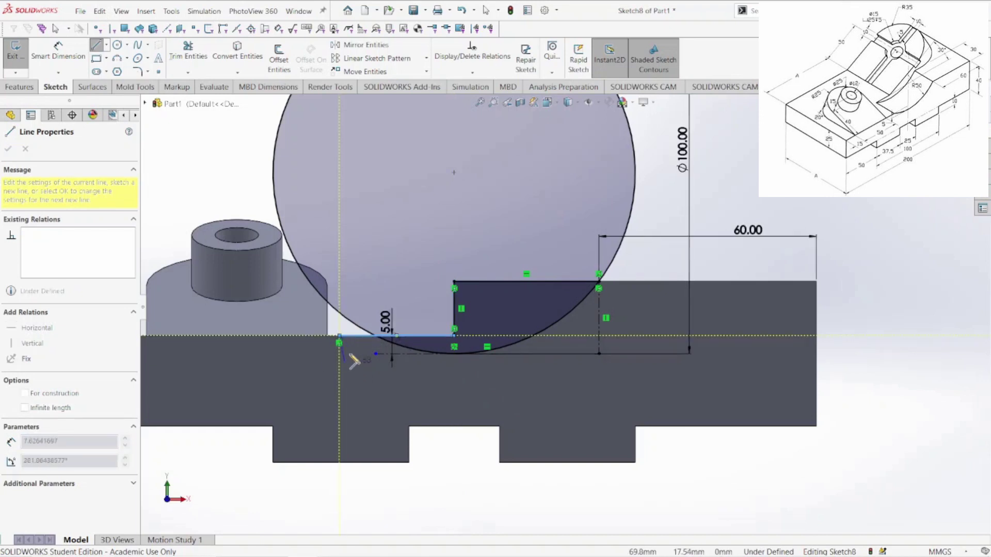
{"action": "key", "text": "Escape"}
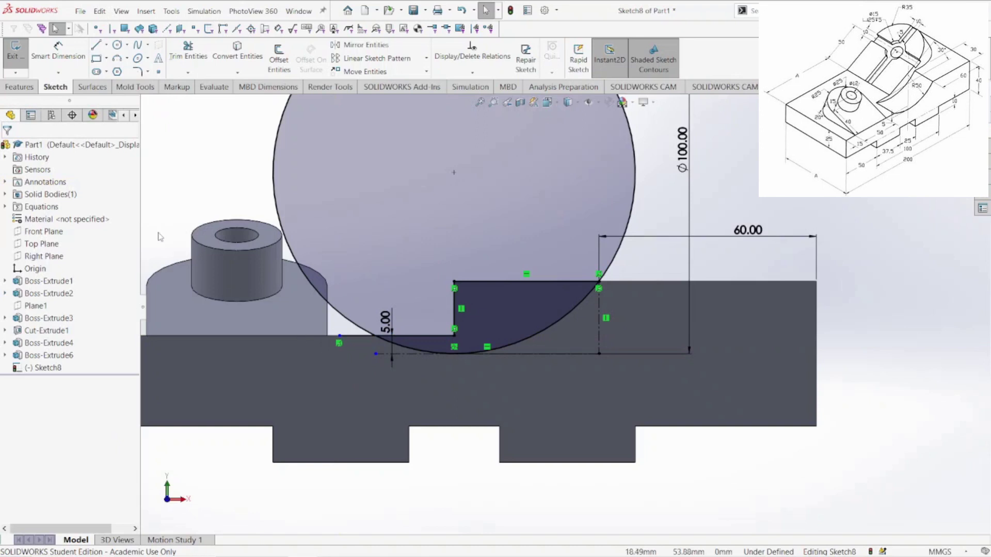
- Trim the circle's upper arc and the lower line's overhang to leave a closed profile bounded by the lower arc
{"action": "left_click", "coordinate": [187, 57]}
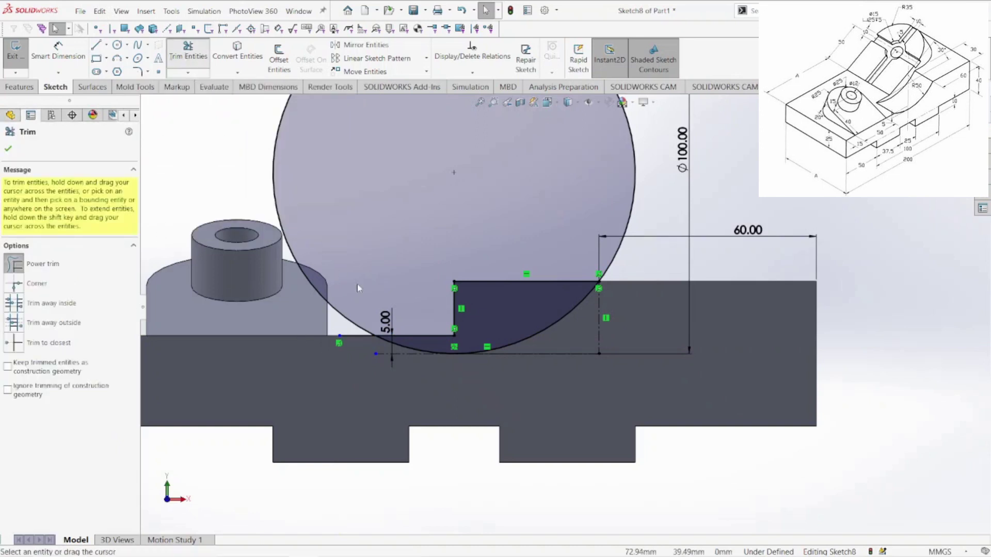
{"action": "left_click_drag", "start_coordinate": [354, 289], "coordinate": [354, 351]}
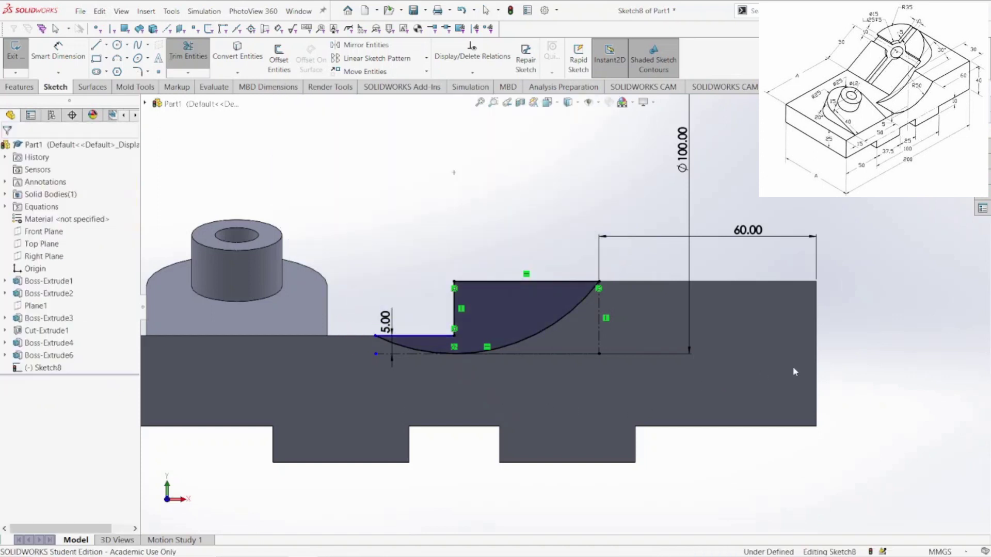
{"action": "key", "text": "Escape"}
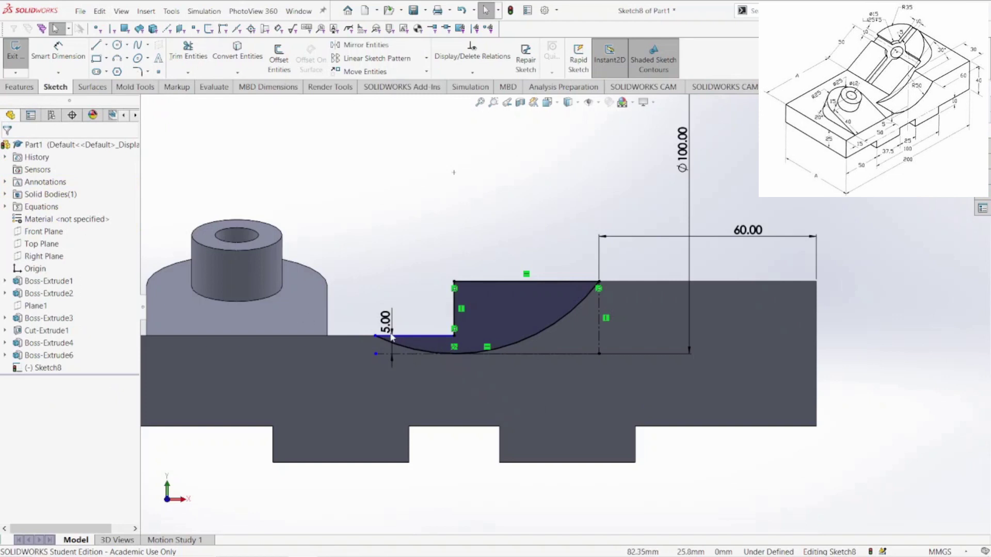
- Make the short lower sketch line collinear with the block's lower top edge
{"action": "scroll", "coordinate": [442, 351], "scroll_direction": "down", "scroll_amount": 3}
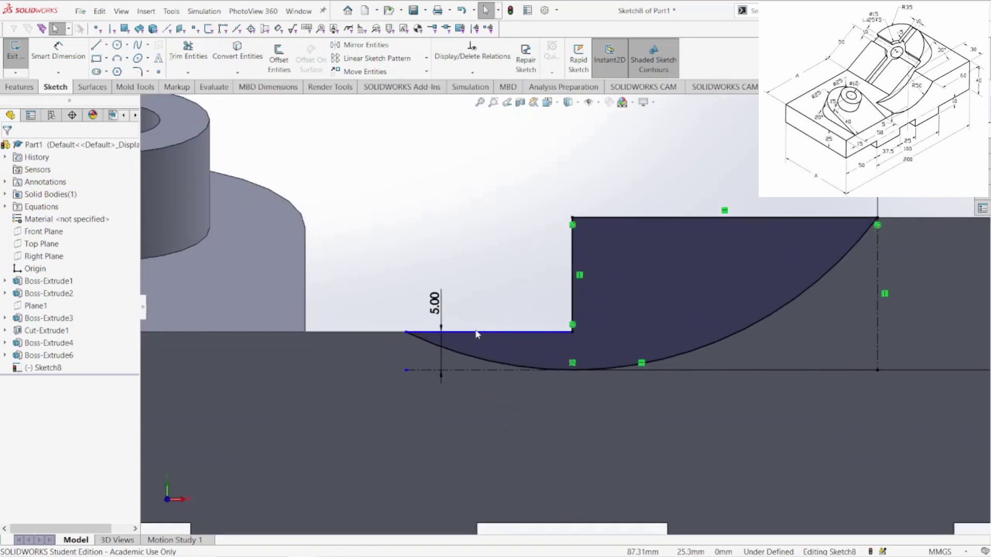
{"action": "left_click", "coordinate": [475, 333]}
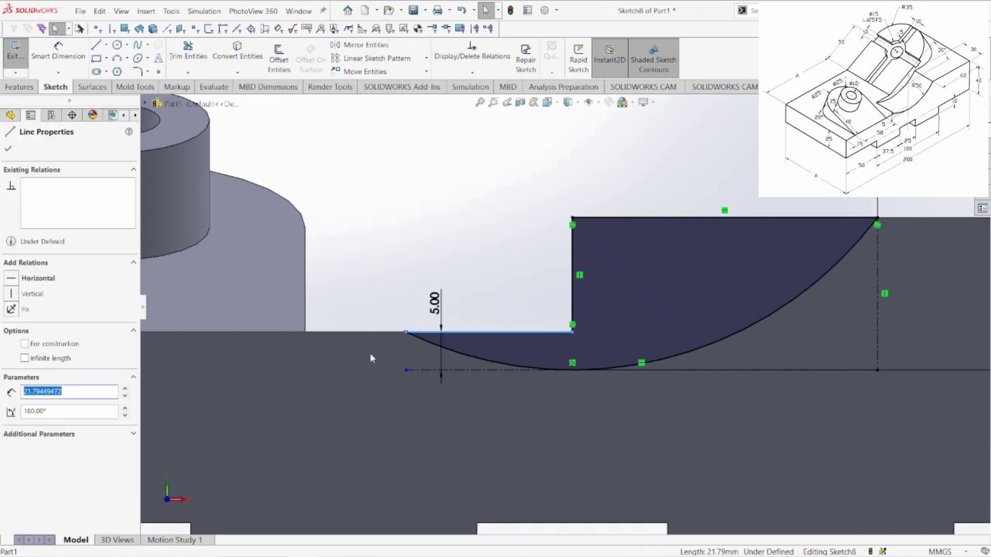
{"action": "left_click", "coordinate": [354, 332], "text": "ctrl"}
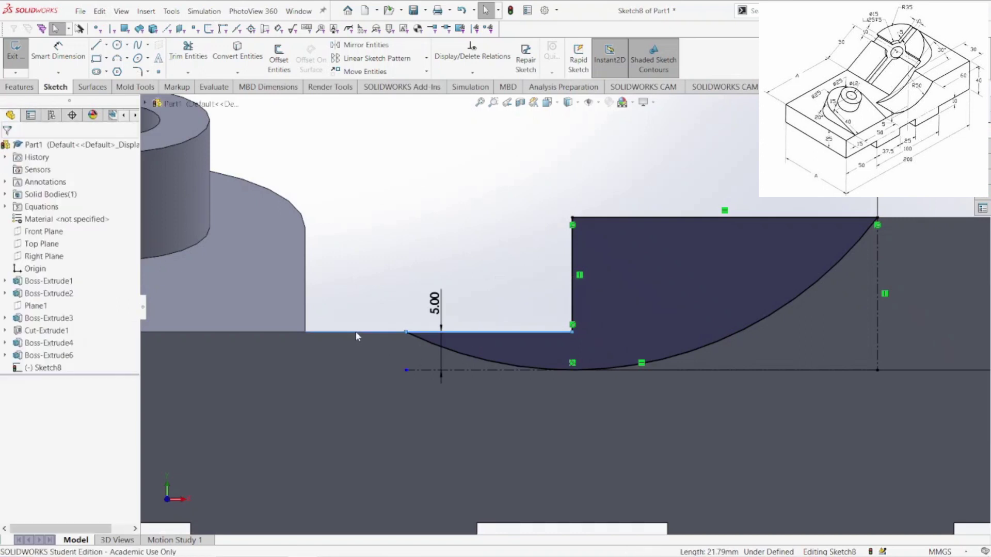
{"action": "left_click", "coordinate": [11, 333]}
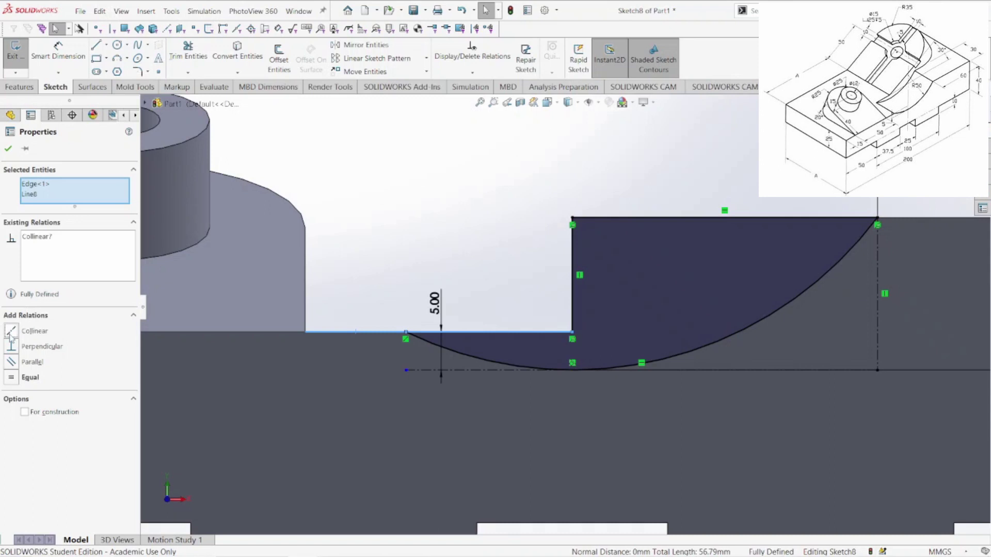
{"action": "left_click", "coordinate": [8, 148]}
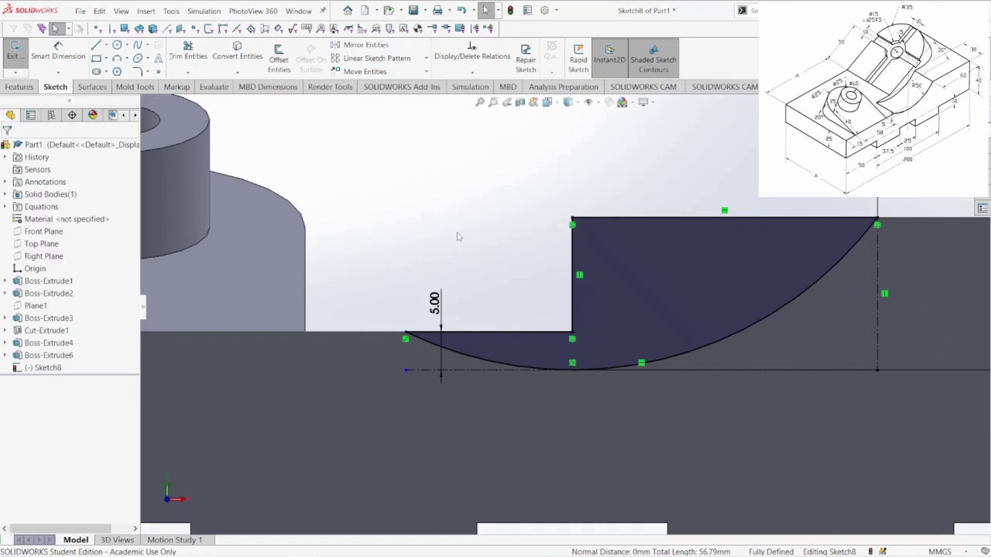
- Extrude-cut the closed arc profile into the block as a blind cut 30 mm deep
{"action": "scroll", "coordinate": [619, 289], "scroll_direction": "up", "scroll_amount": 5}
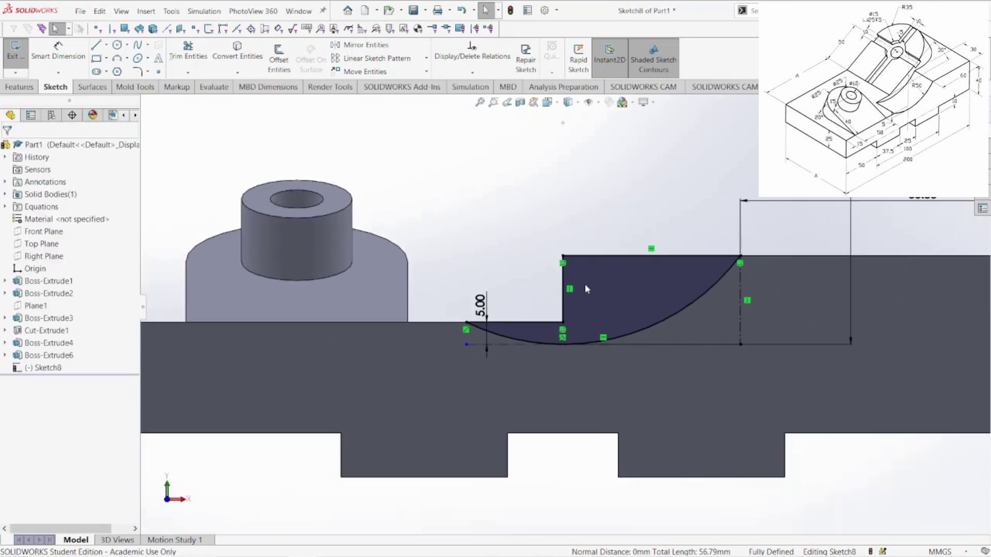
{"action": "mouse_move", "coordinate": [584, 284]}
{"action": "middle_mouse_down"}
{"action": "mouse_move", "coordinate": [560, 279]}
{"action": "mouse_move", "coordinate": [627, 367]}
{"action": "middle_mouse_up"}
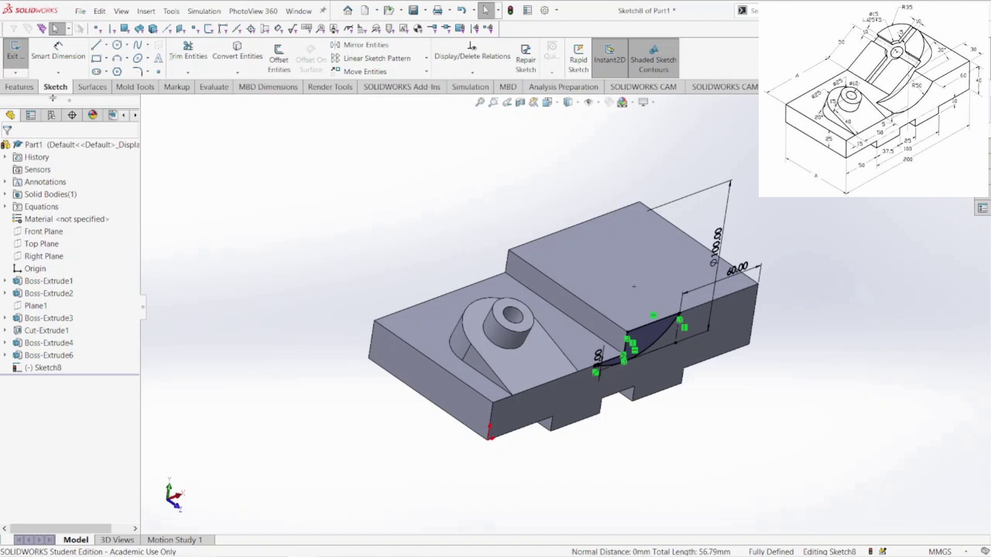
{"action": "left_click", "coordinate": [14, 87]}
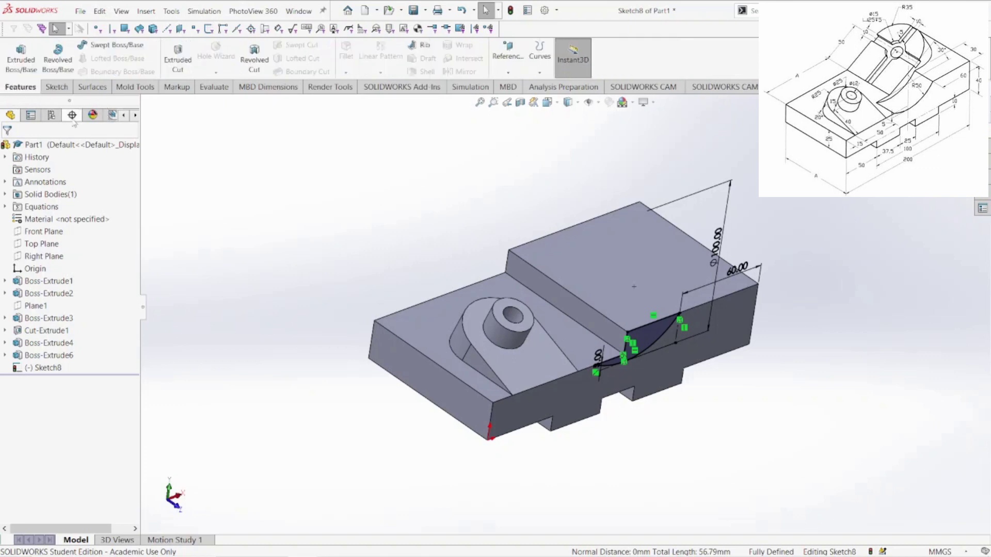
{"action": "left_click", "coordinate": [178, 61]}
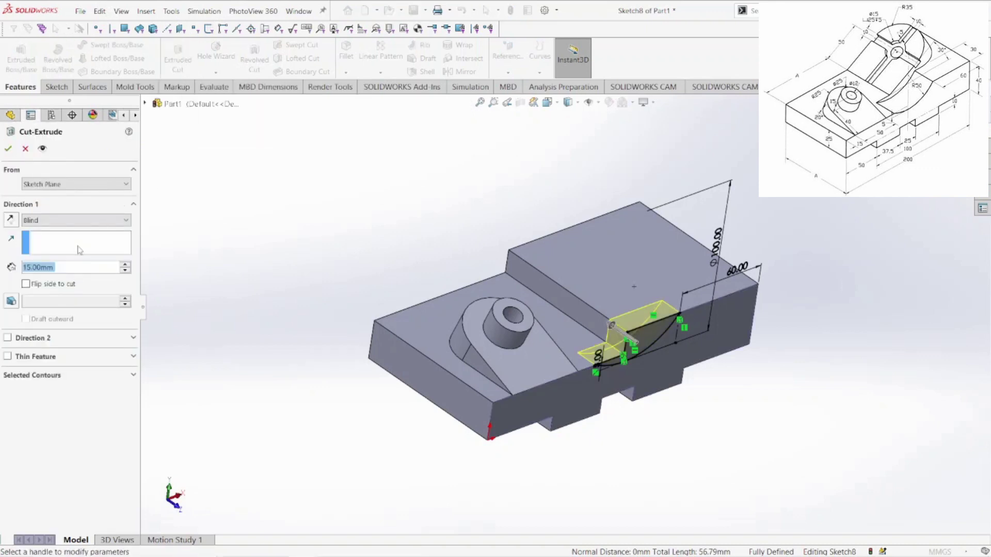
{"action": "type", "text": "30"}
{"action": "key", "text": "Return"}
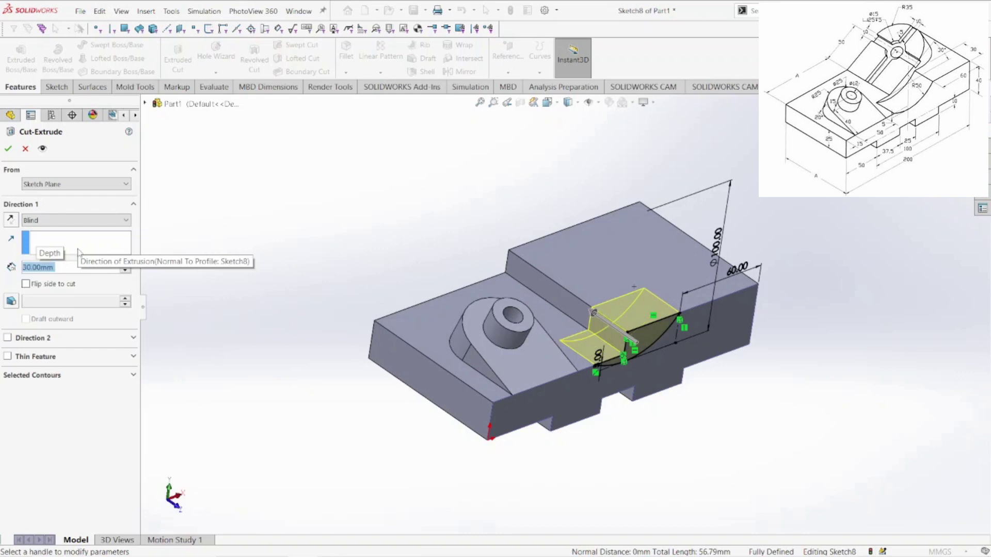
{"action": "left_click", "coordinate": [8, 148]}
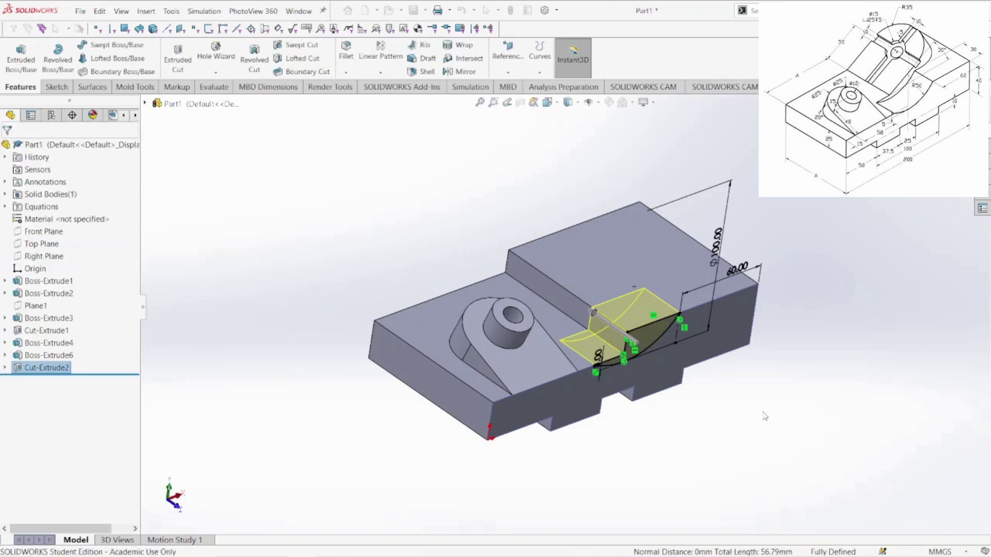
{"action": "left_click", "coordinate": [796, 422]}
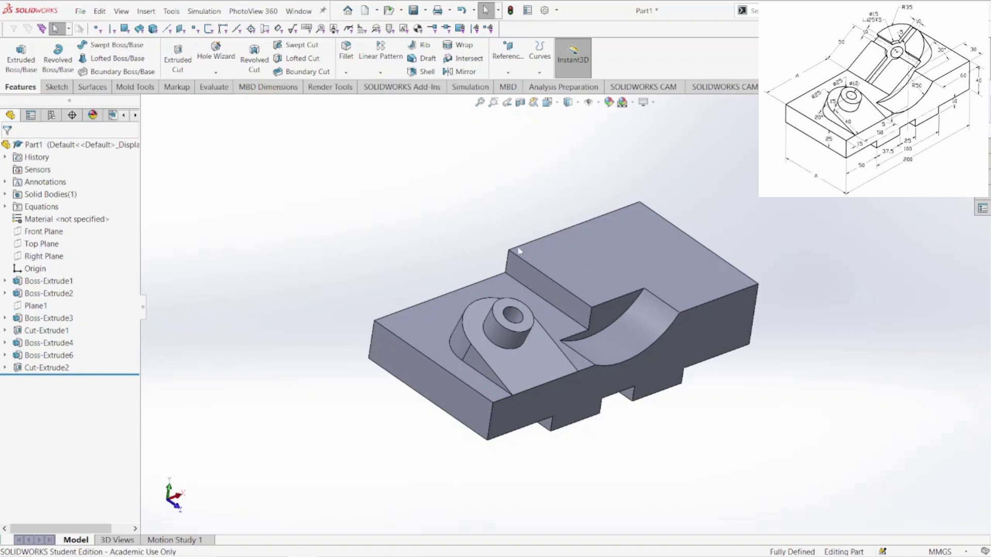
- Create a reference plane through the step's lower edge at 30 degrees to the lower top face, and stretch it beyond the raised section
{"action": "left_click", "coordinate": [507, 73]}
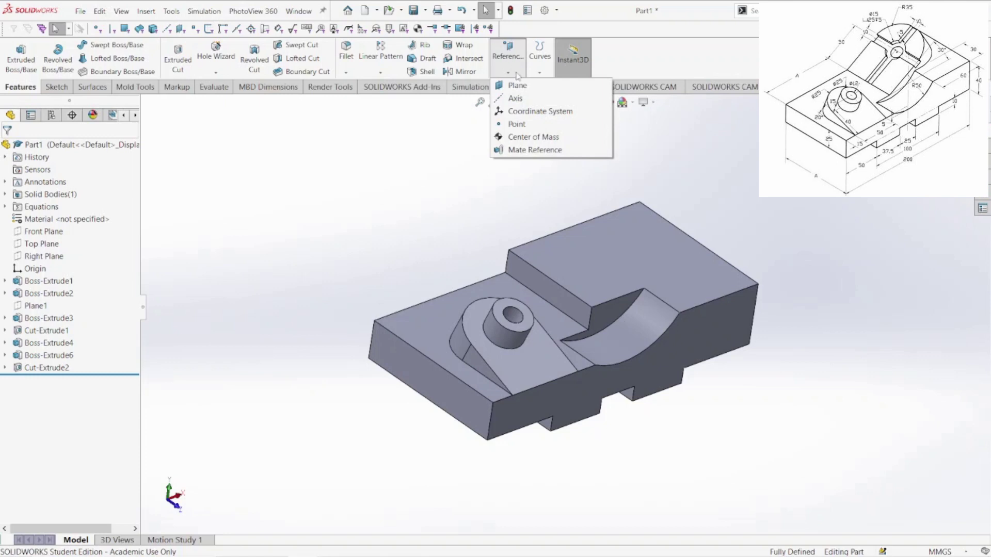
{"action": "left_click", "coordinate": [519, 89]}
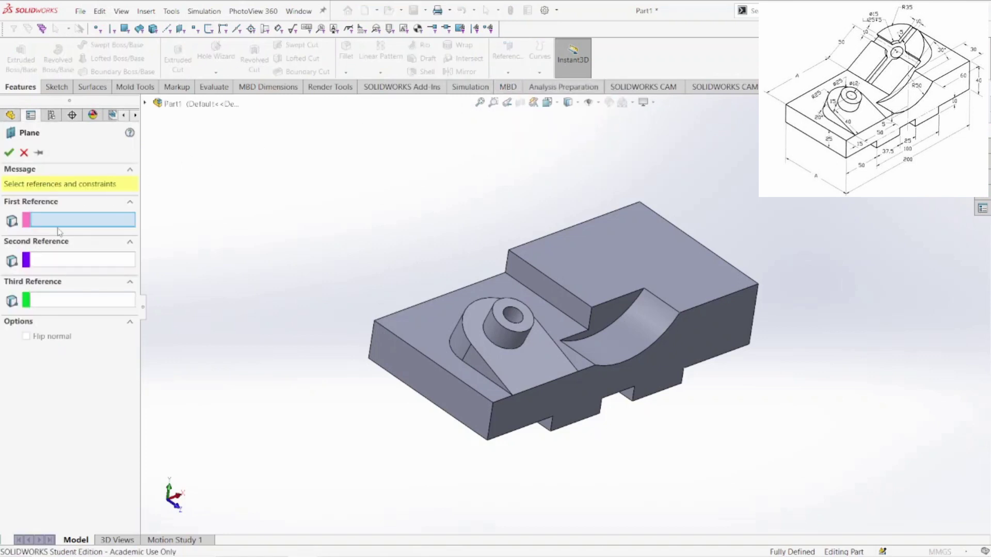
{"action": "left_click", "coordinate": [546, 304]}
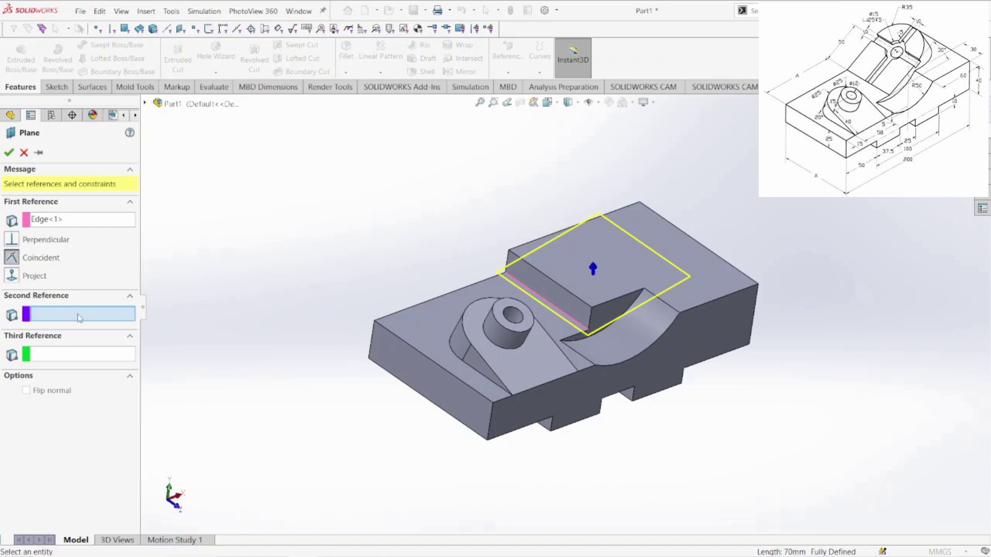
{"action": "left_click", "coordinate": [485, 293]}
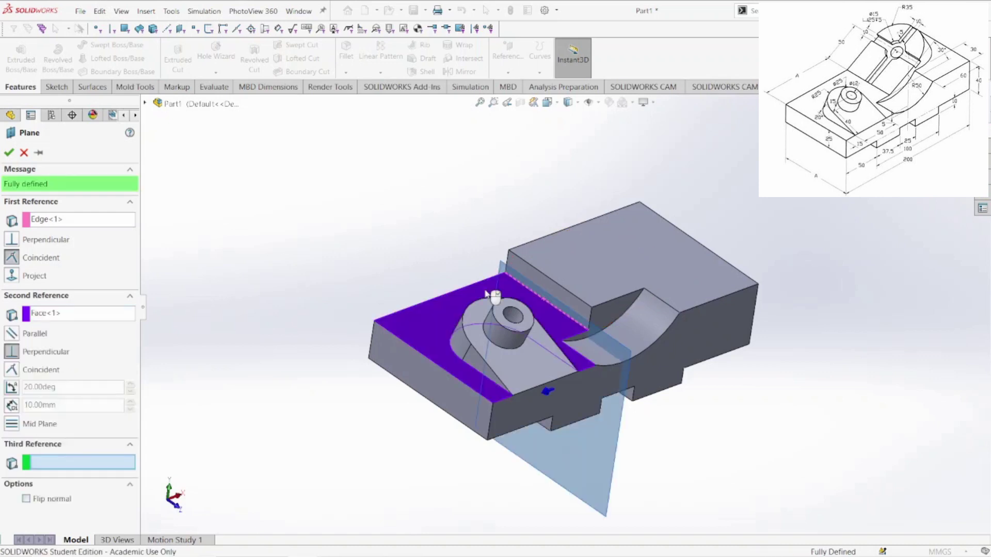
{"action": "left_click", "coordinate": [10, 388]}
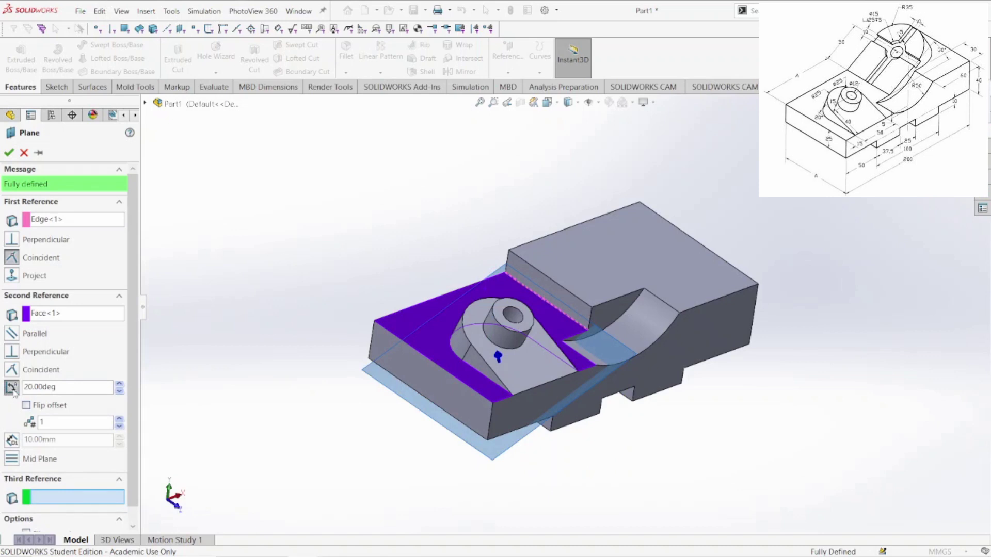
{"action": "double_click", "coordinate": [60, 387]}
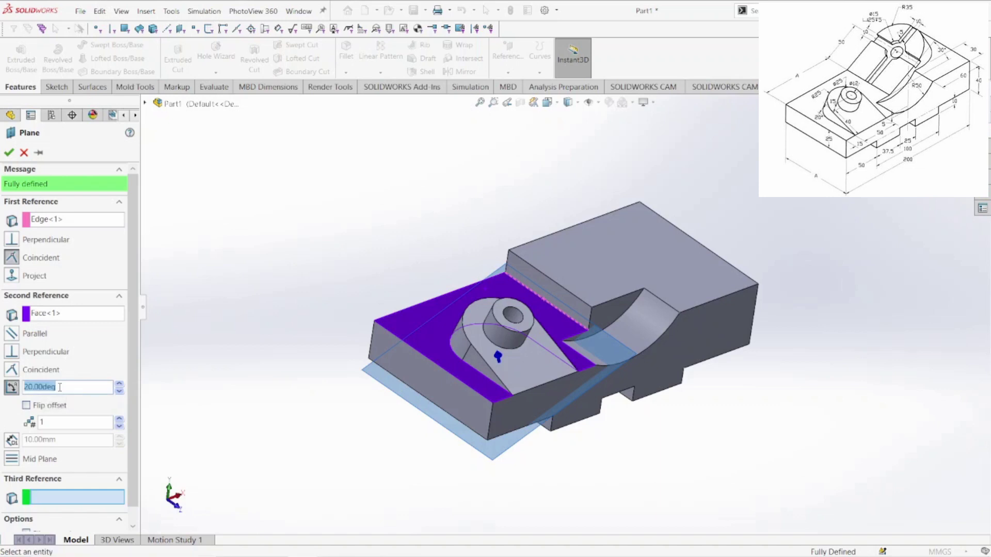
{"action": "type", "text": "30"}
{"action": "key", "text": "Return"}
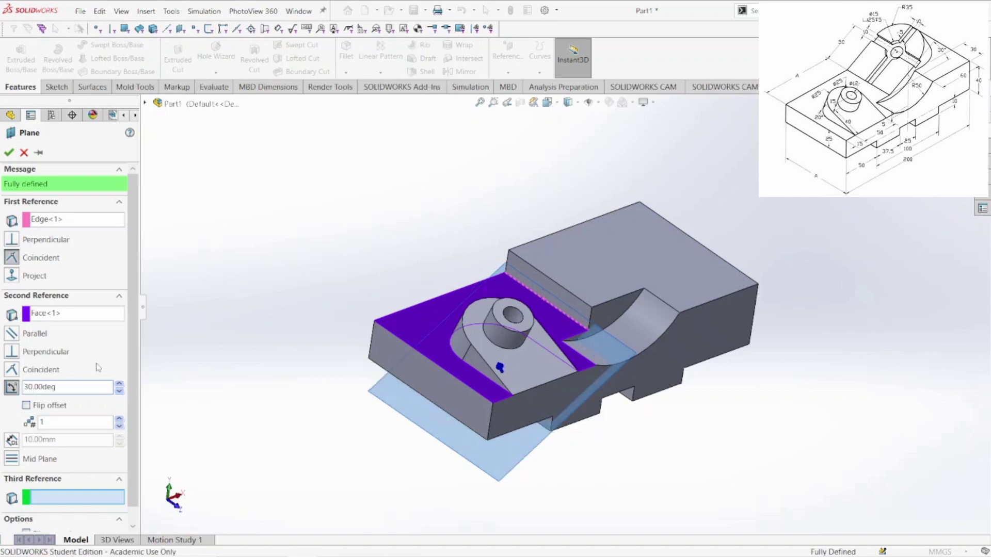
{"action": "left_click", "coordinate": [9, 154]}
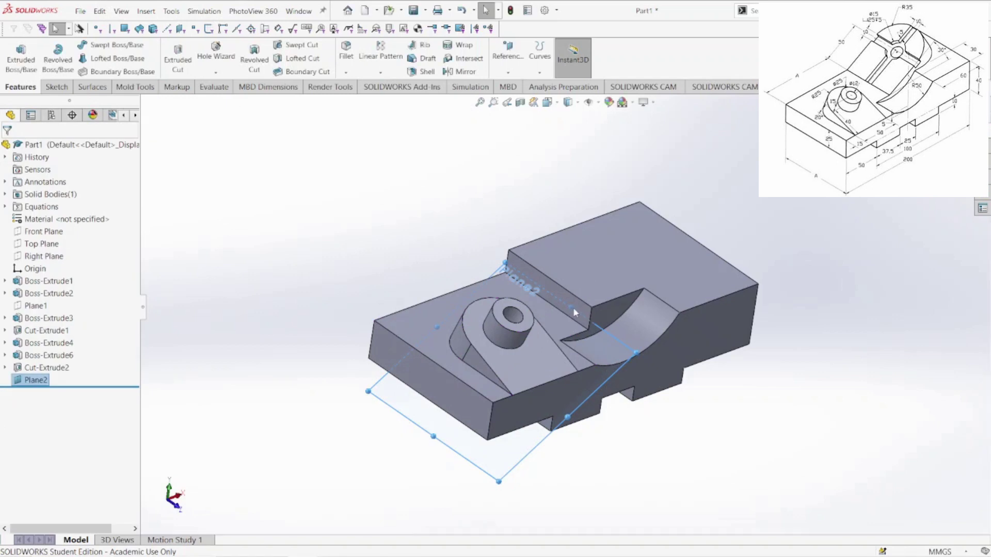
{"action": "left_click_drag", "start_coordinate": [570, 305], "coordinate": [691, 201]}
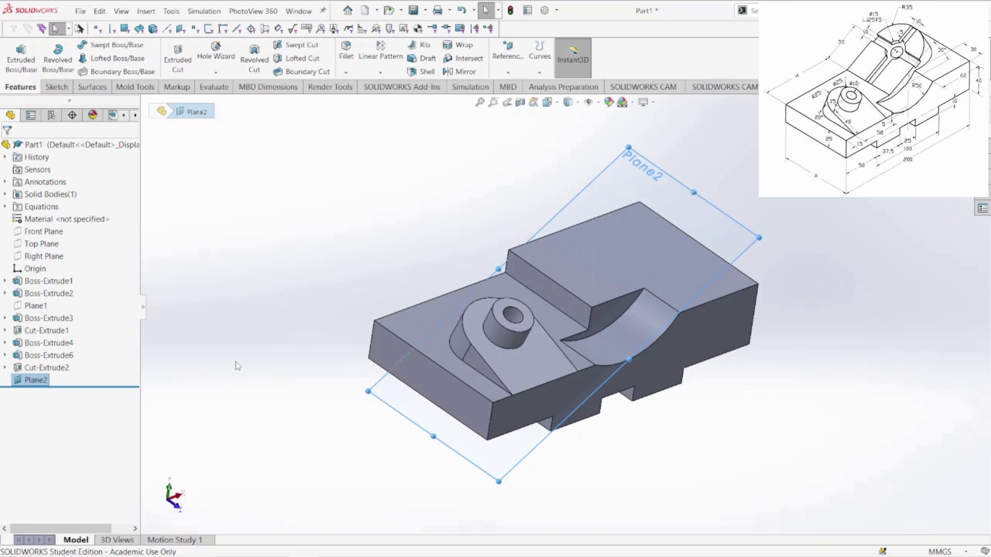
- Sketch a closed round-ended profile on the inclined plane from the step's lower outer corner, with sides about 58 mm long and an arc radius about 29 mm
{"action": "right_click", "coordinate": [36, 382]}
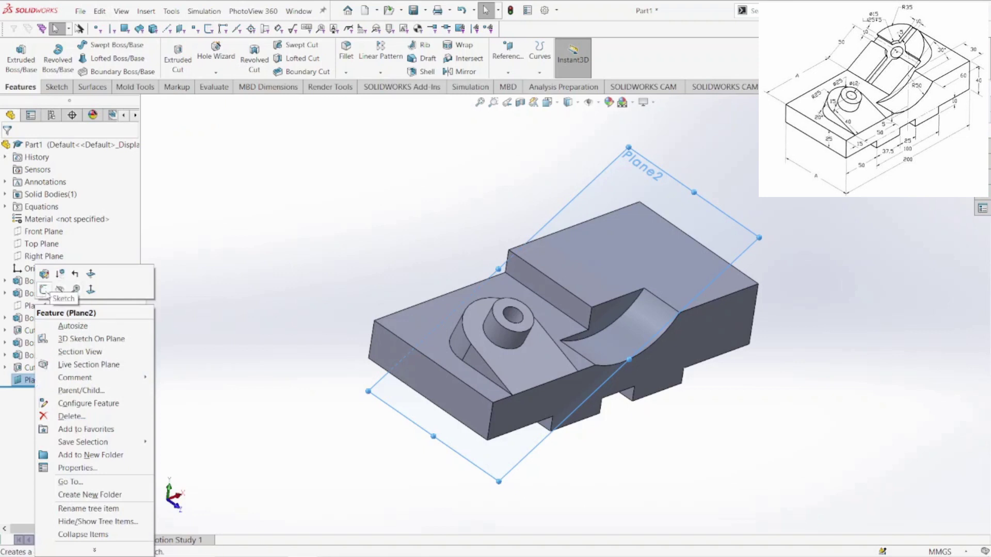
{"action": "left_click", "coordinate": [44, 289]}
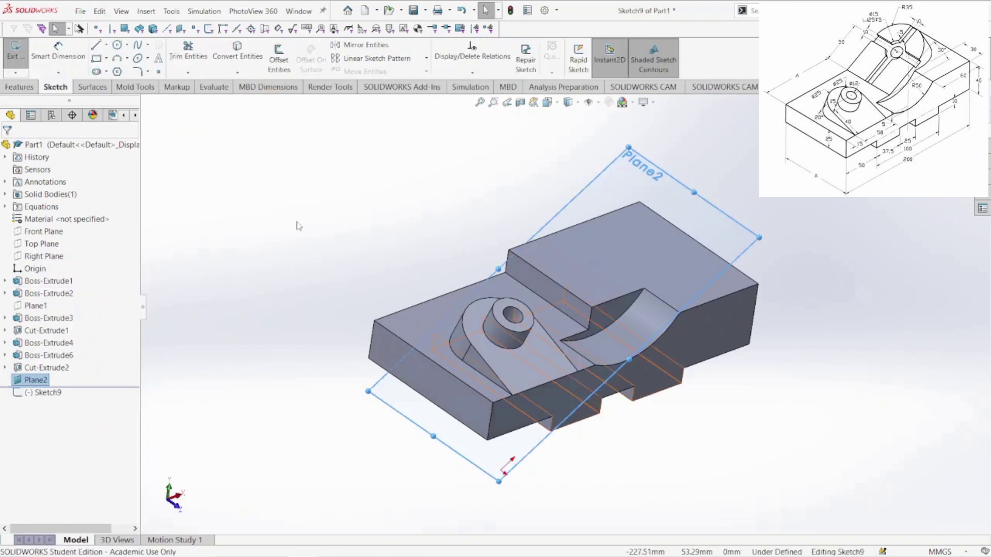
{"action": "key", "text": "space"}
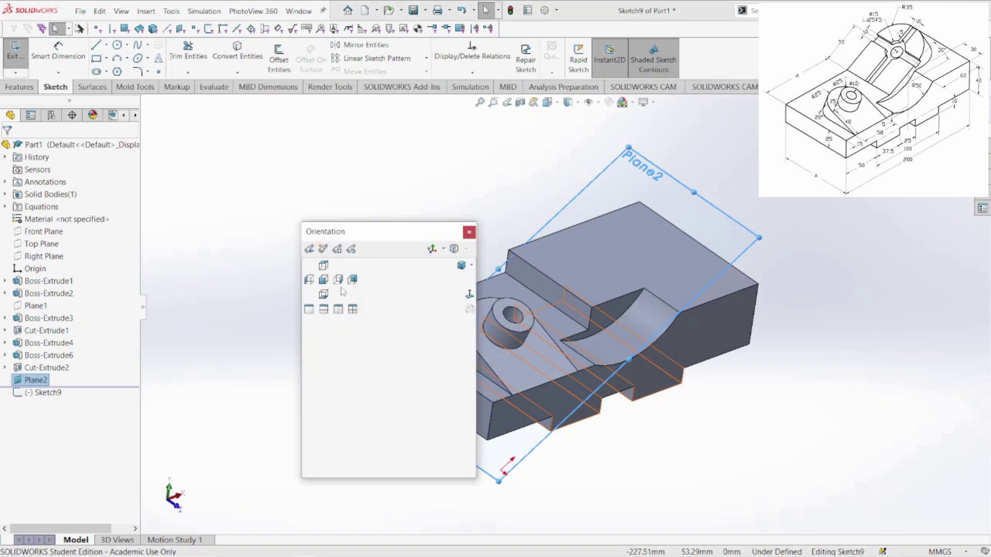
{"action": "left_click", "coordinate": [469, 296]}
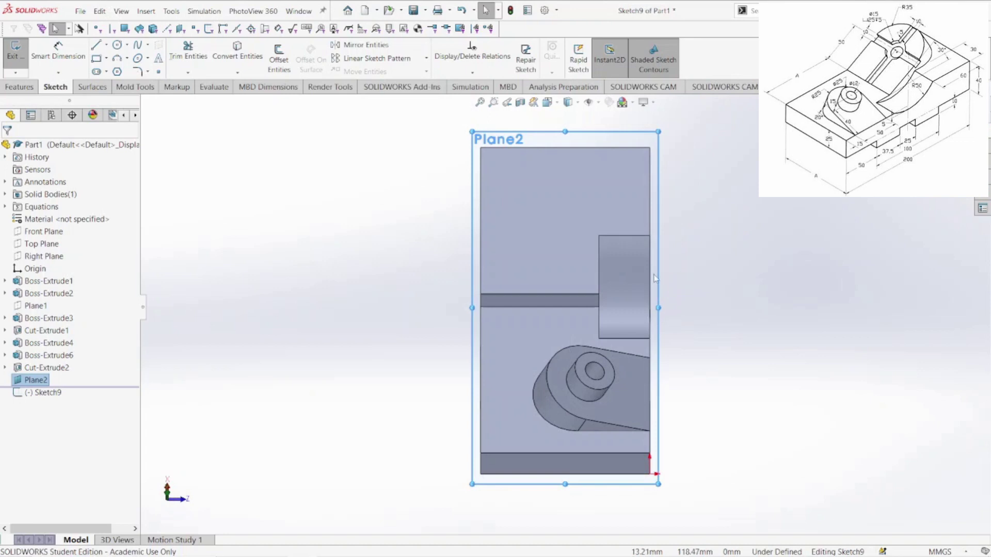
{"action": "left_click", "coordinate": [370, 258]}
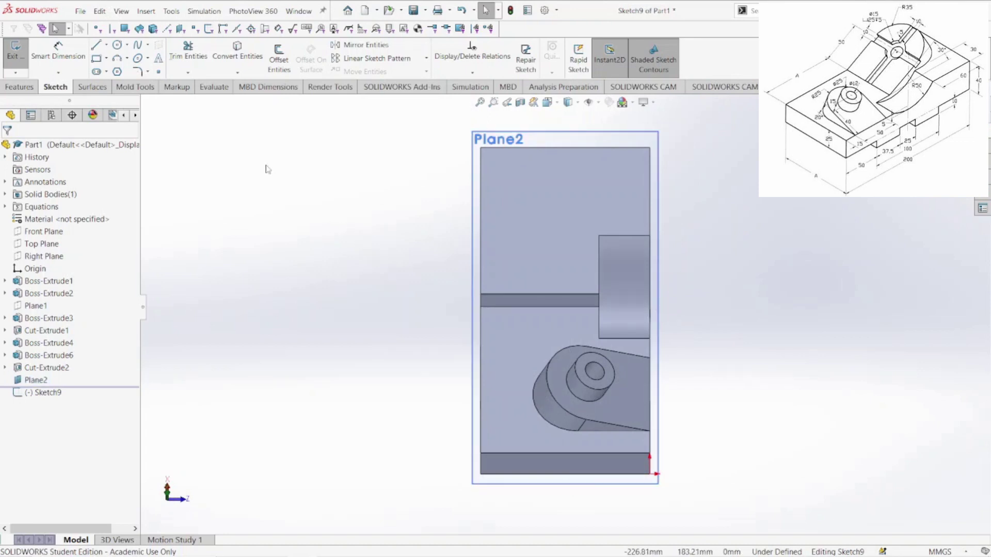
{"action": "left_click", "coordinate": [96, 45]}
{"action": "left_click", "coordinate": [480, 307]}
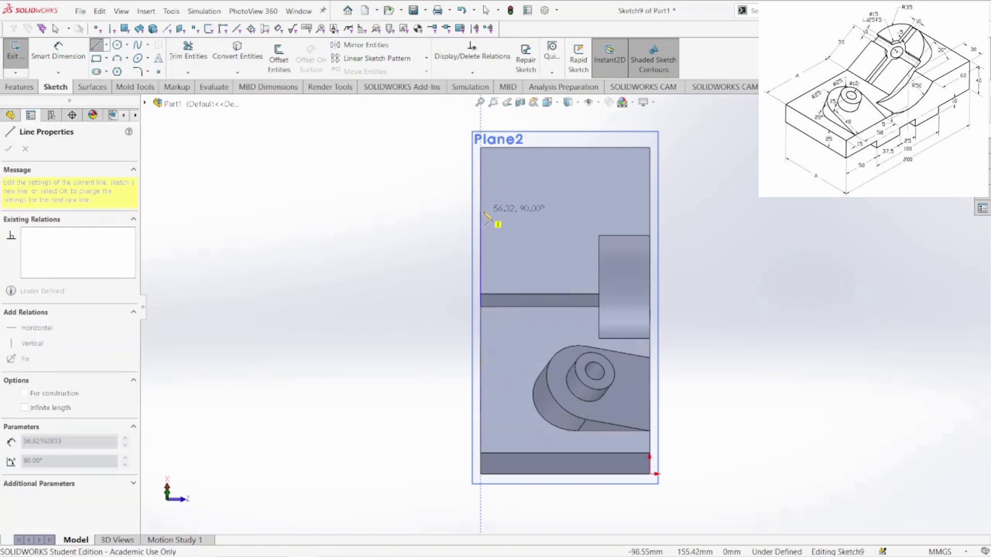
{"action": "left_click", "coordinate": [481, 208]}
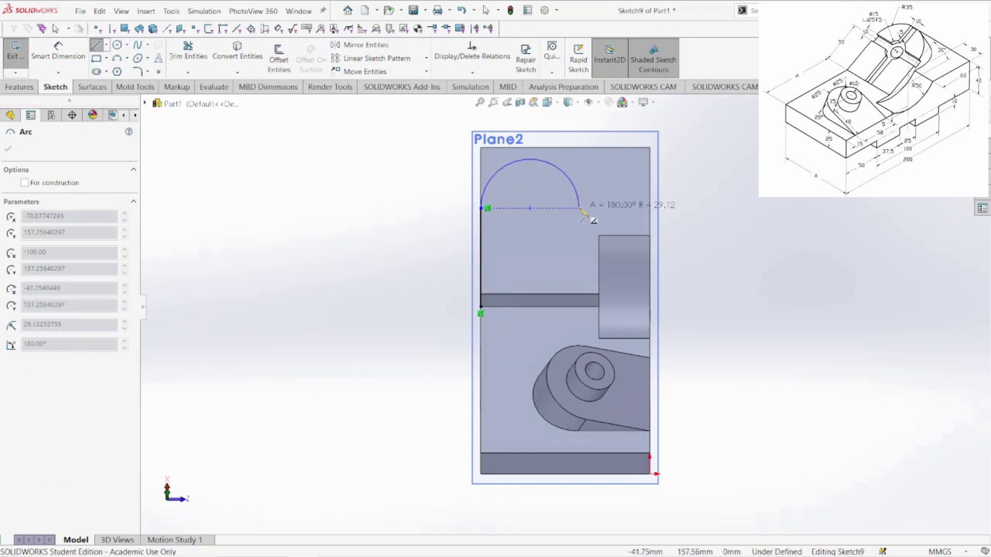
{"action": "left_click", "coordinate": [579, 208]}
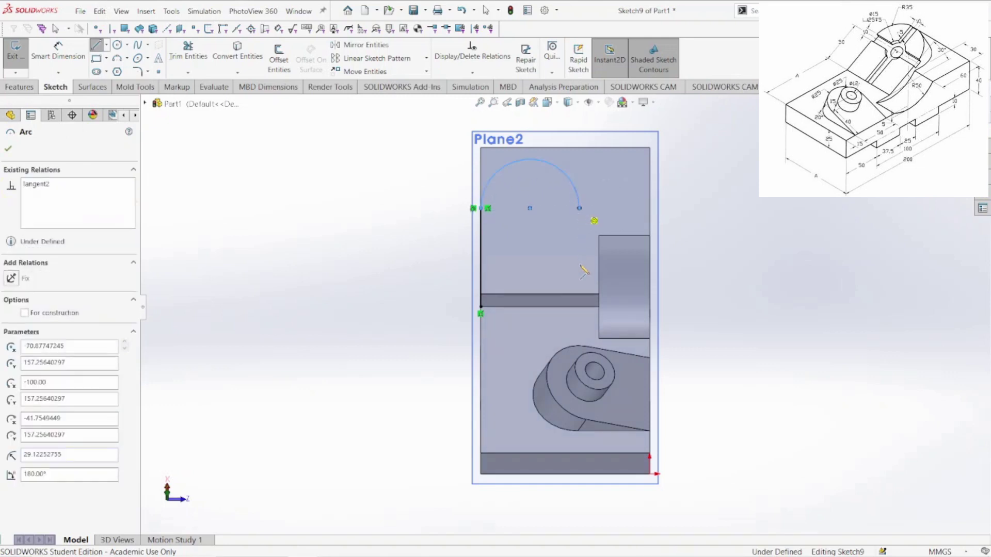
{"action": "left_click", "coordinate": [579, 306]}
{"action": "left_click", "coordinate": [481, 306]}
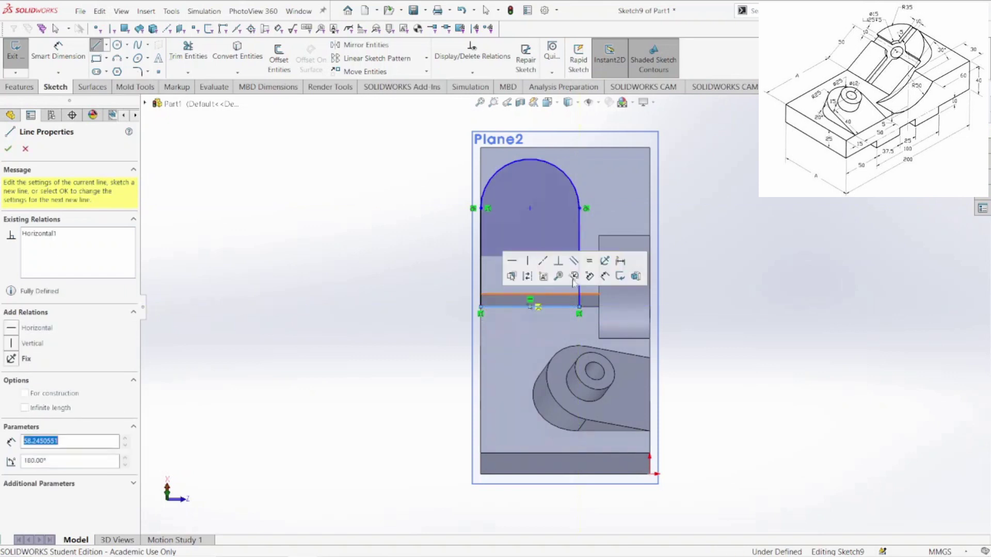
{"action": "key", "text": "Escape"}
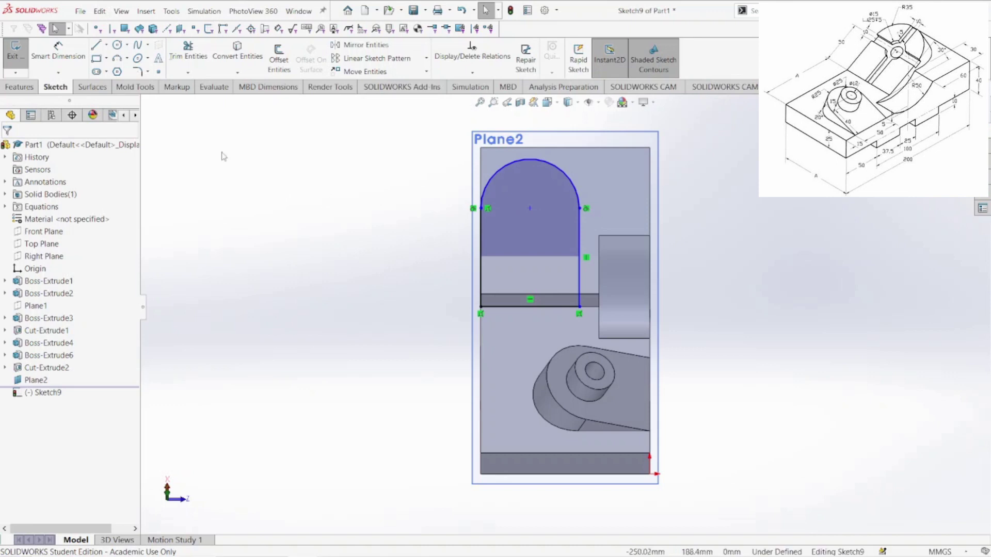
- Dimension the profile's straight outer side to 50 mm and its end arc to a 35 mm radius
{"action": "left_click", "coordinate": [58, 52]}
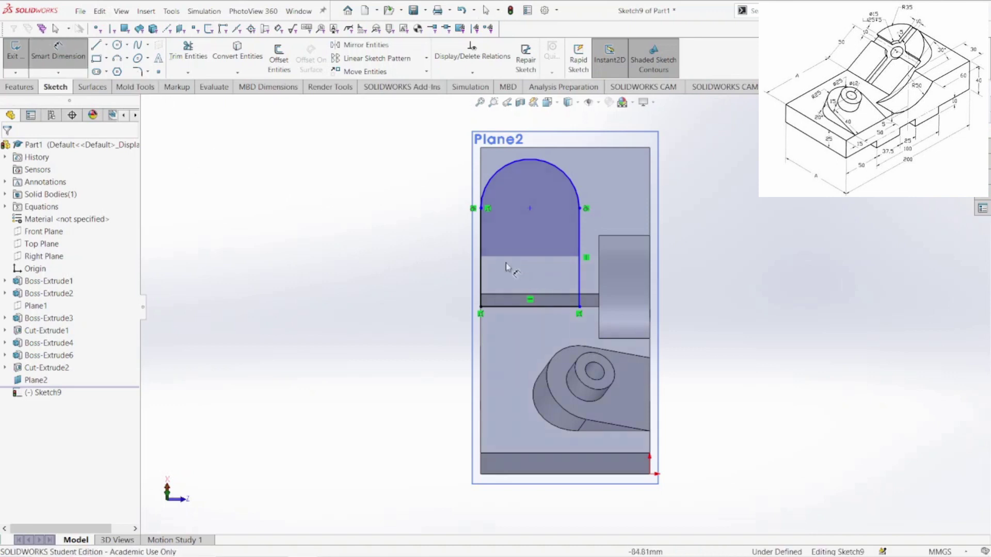
{"action": "left_click", "coordinate": [481, 257]}
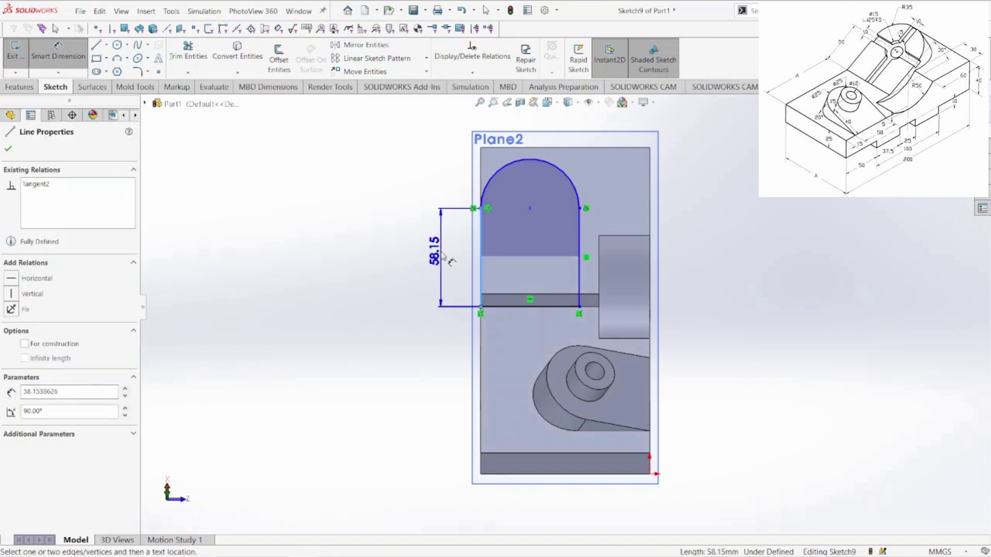
{"action": "left_click", "coordinate": [442, 258]}
{"action": "key", "text": "Return"}
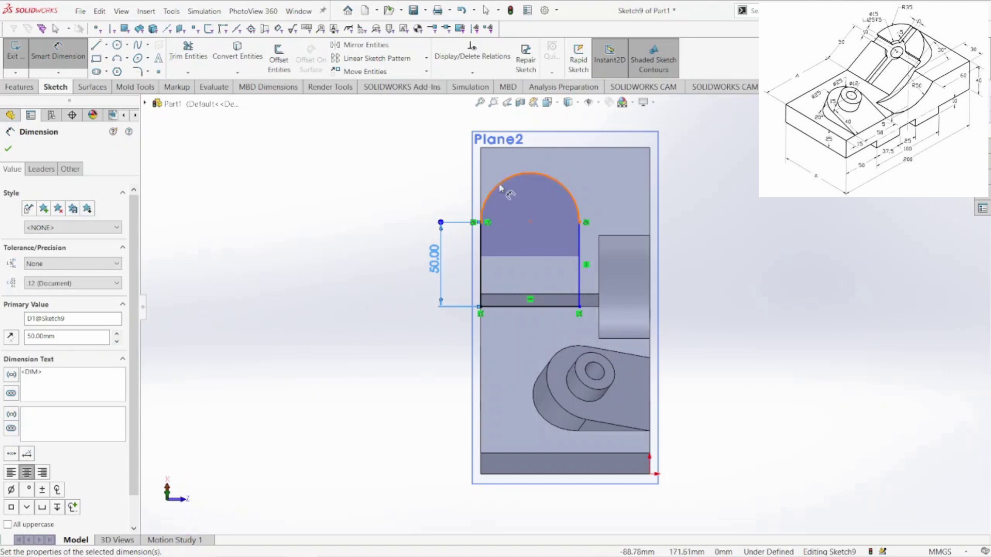
{"action": "left_click", "coordinate": [499, 189]}
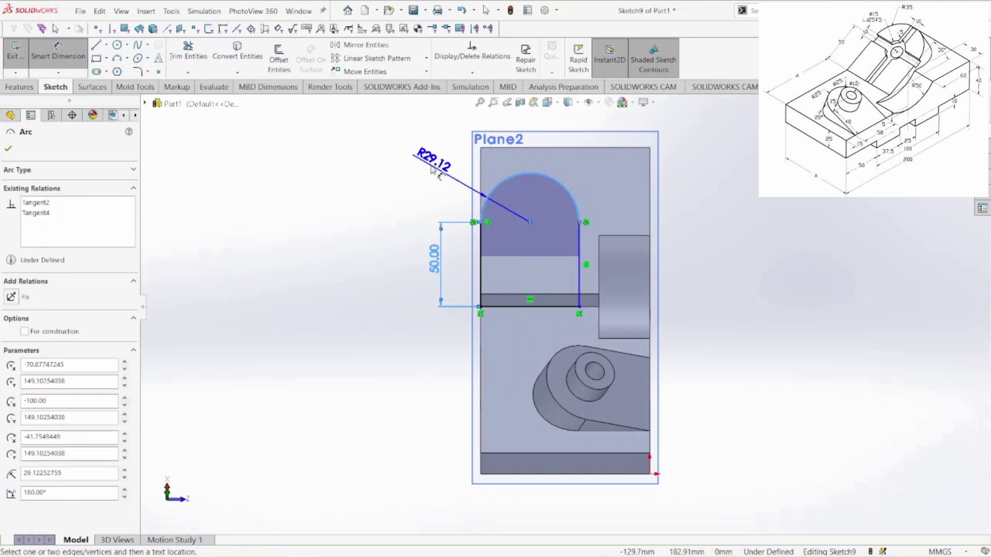
{"action": "left_click", "coordinate": [432, 170]}
{"action": "type", "text": "35"}
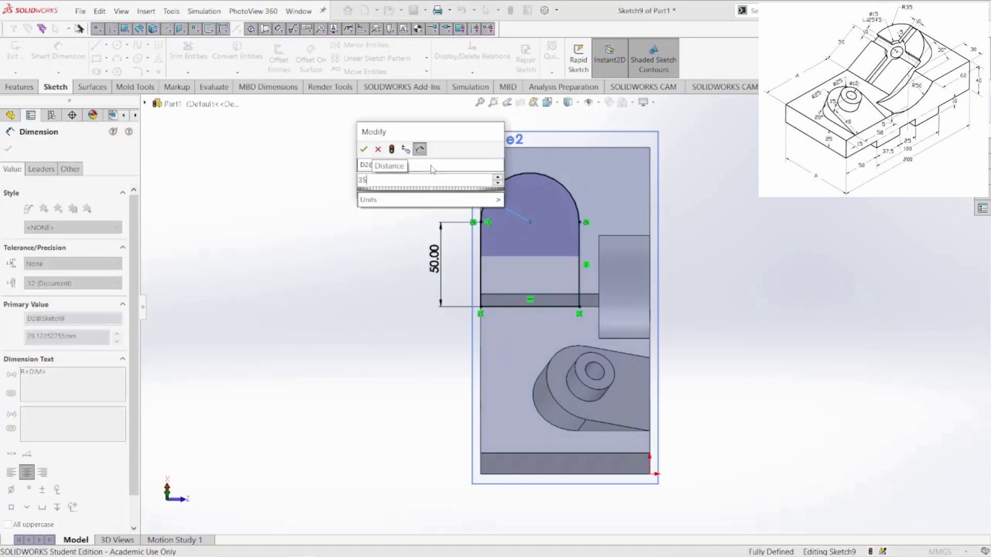
{"action": "key", "text": "Return"}
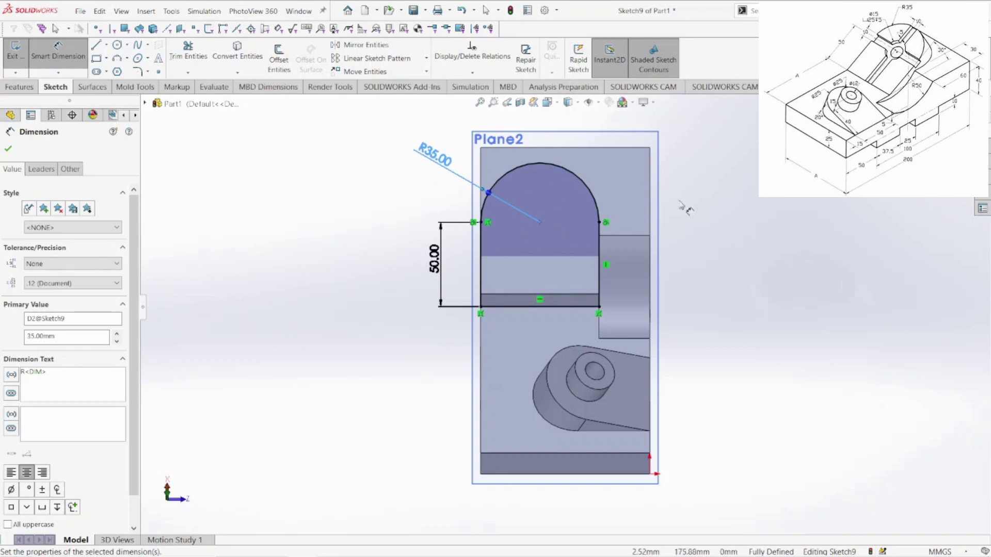
{"action": "key", "text": "space"}
{"action": "key", "text": "Escape"}
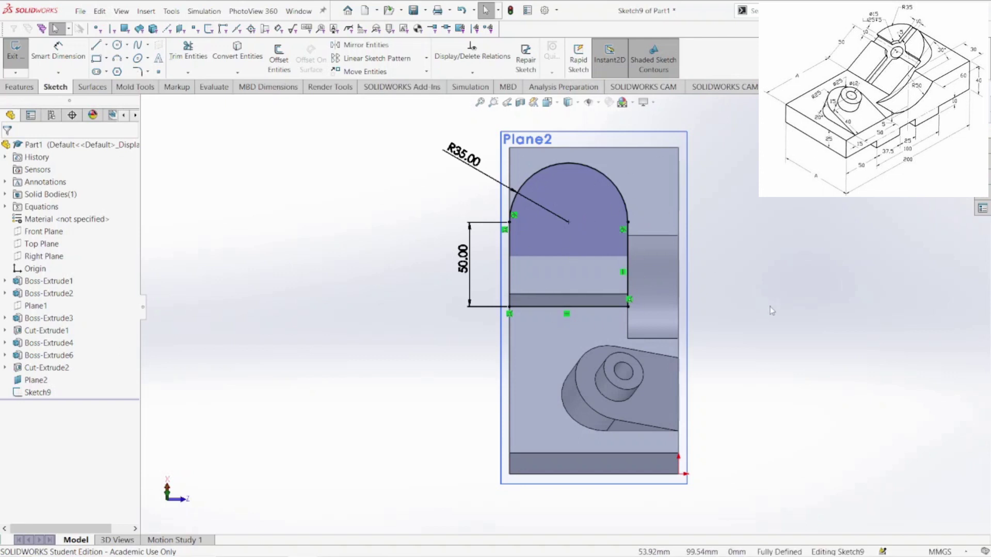
- Extrude the round-ended profile as a boss up to the existing body, merging the result
{"action": "key", "text": "space"}
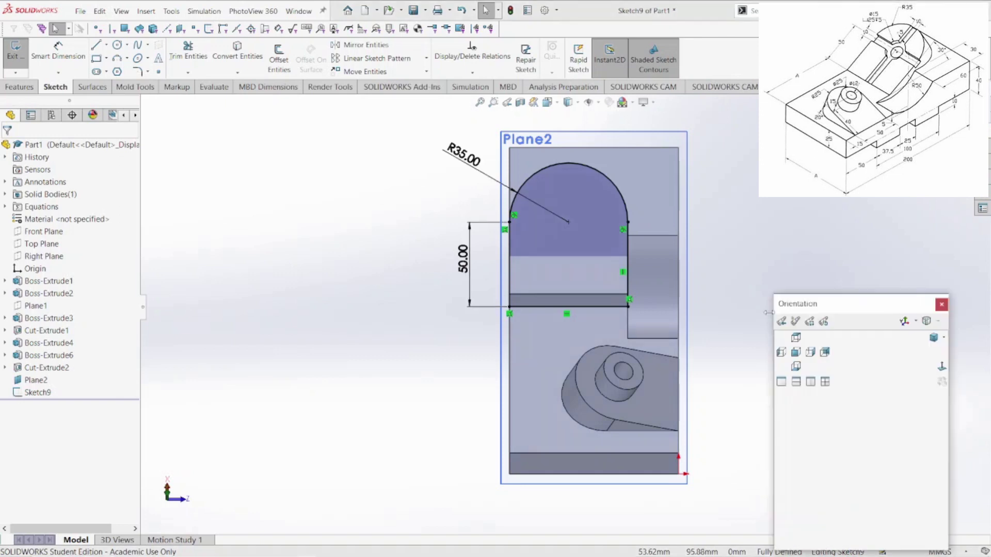
{"action": "left_click", "coordinate": [933, 338]}
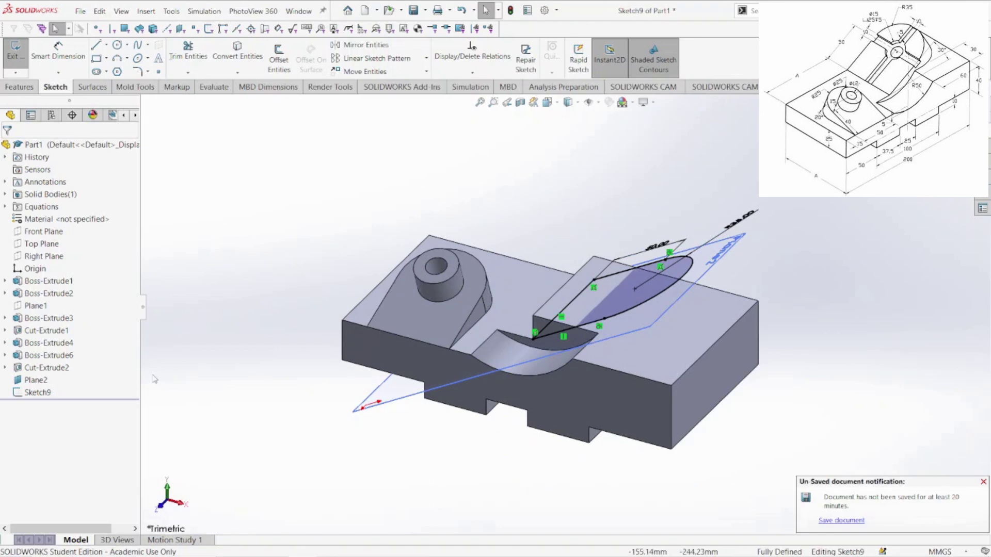
{"action": "left_click", "coordinate": [19, 87]}
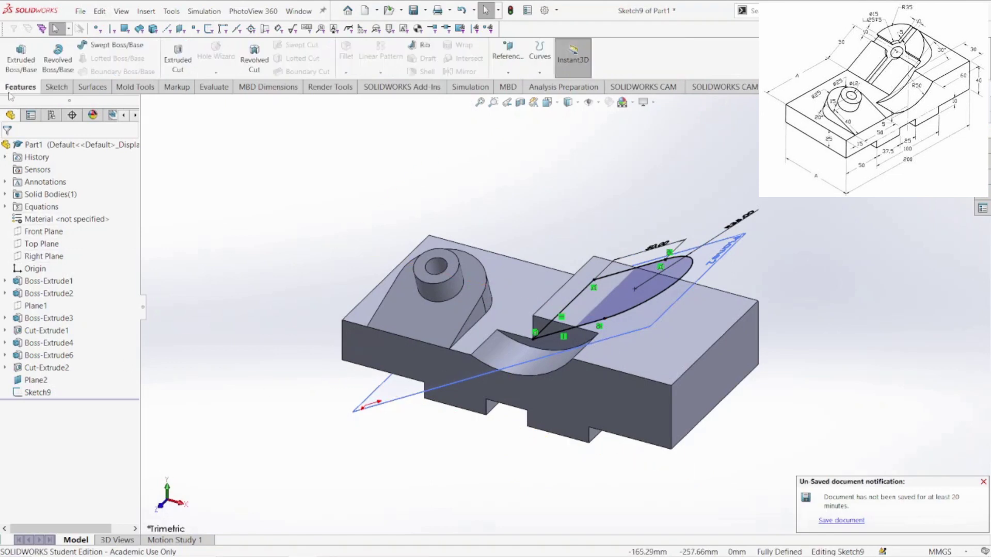
{"action": "left_click", "coordinate": [18, 56]}
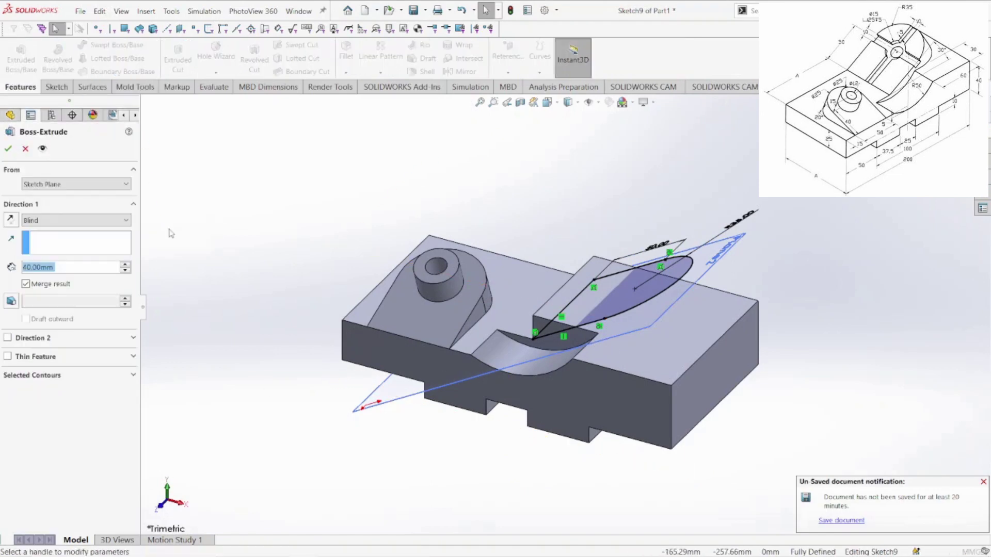
{"action": "left_click", "coordinate": [104, 222]}
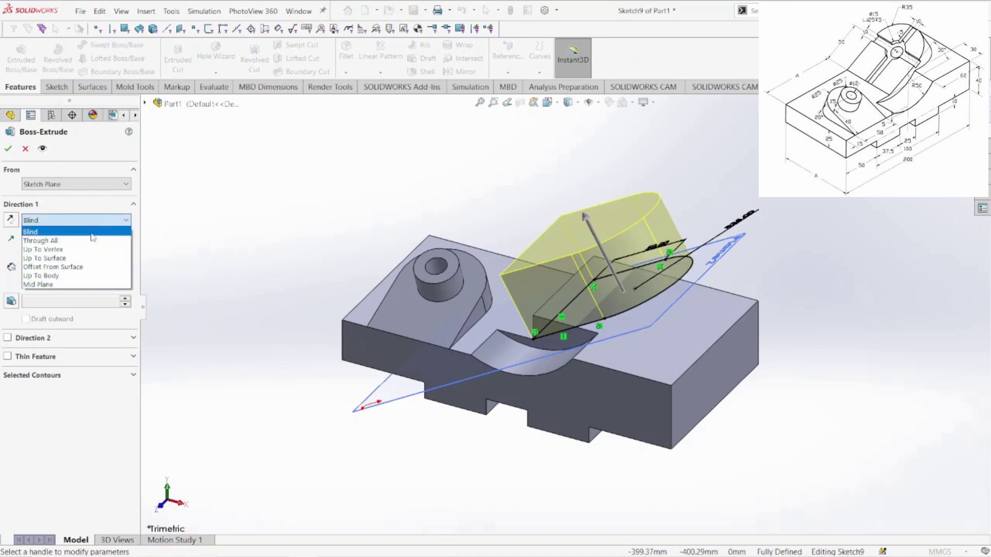
{"action": "left_click", "coordinate": [74, 280]}
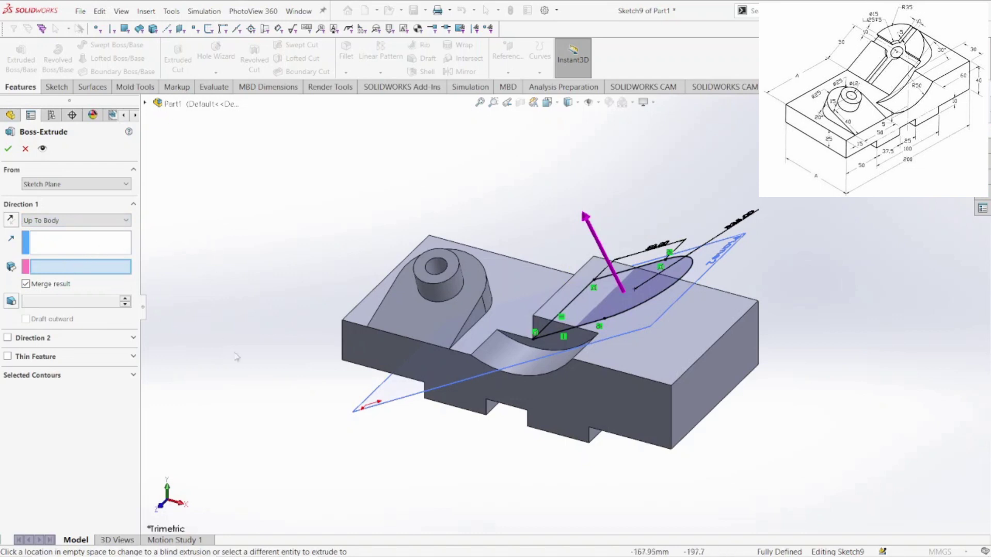
{"action": "left_click", "coordinate": [688, 338]}
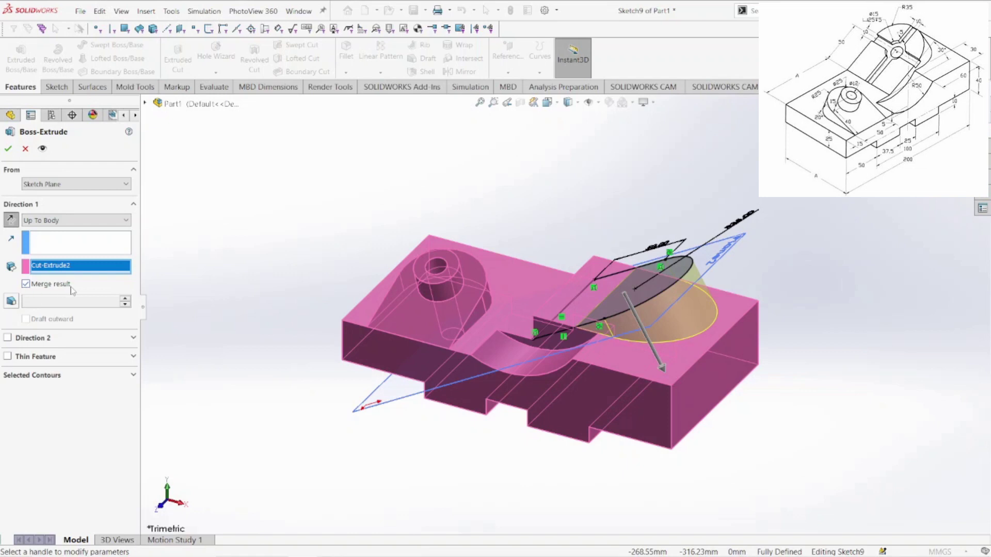
{"action": "left_click", "coordinate": [9, 150]}
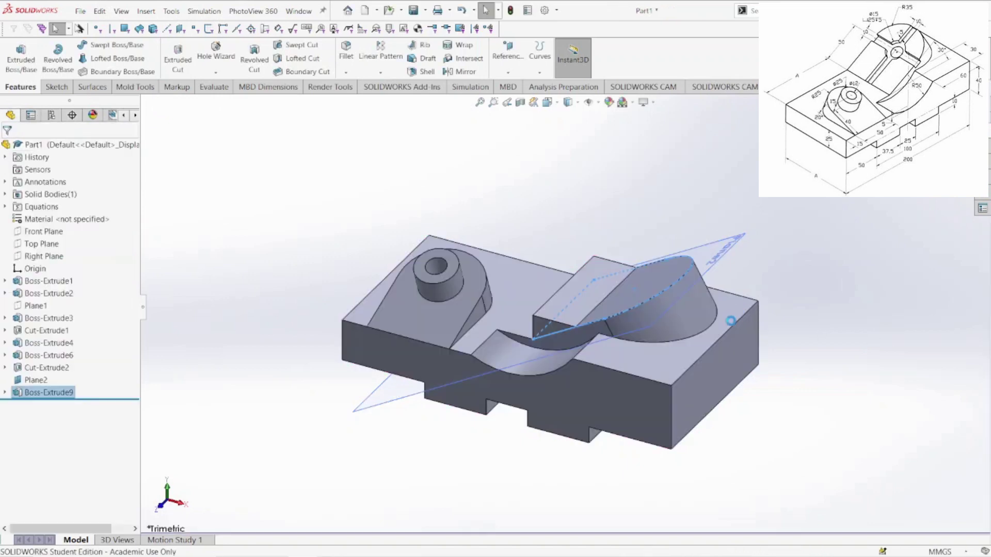
{"action": "left_click", "coordinate": [824, 426]}
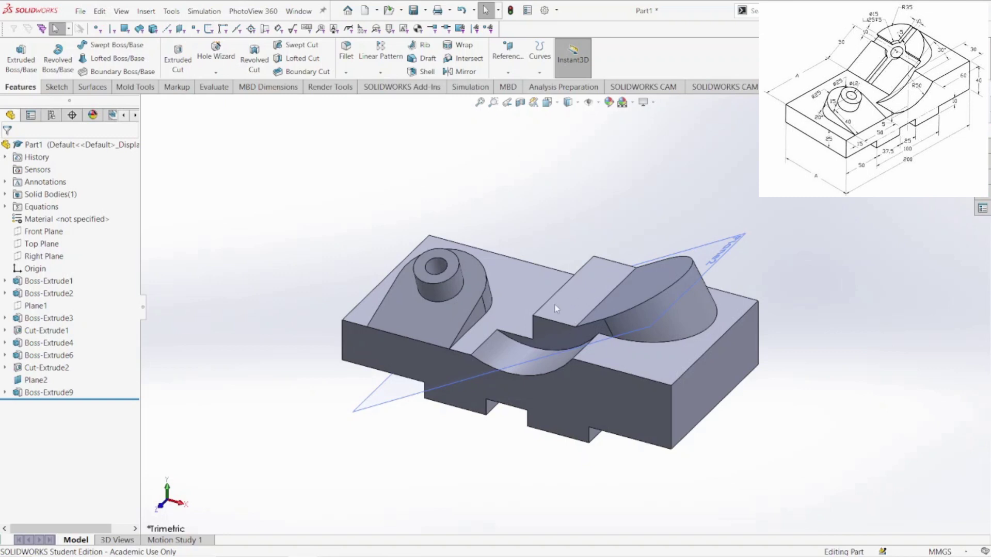
{"action": "right_click", "coordinate": [552, 336]}
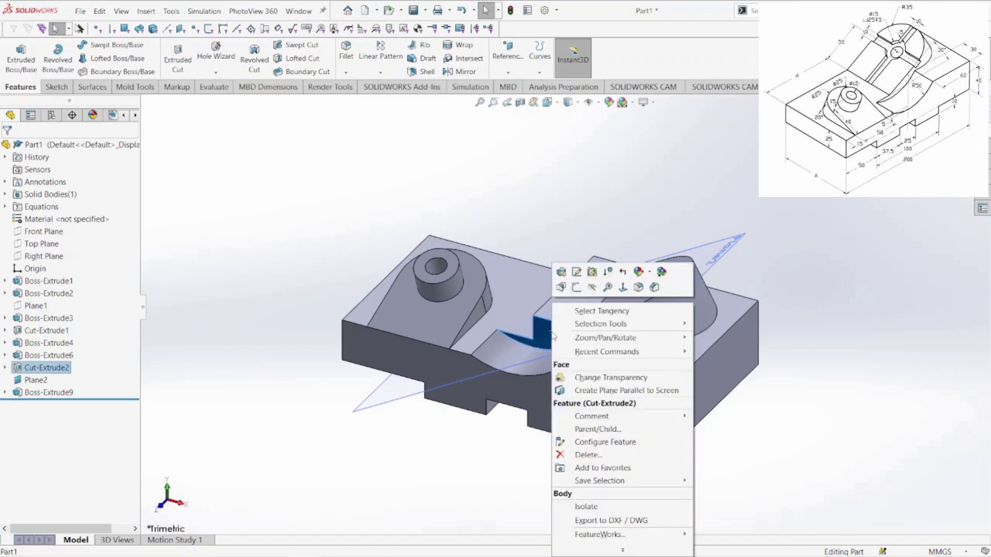
{"action": "right_click", "coordinate": [576, 289]}
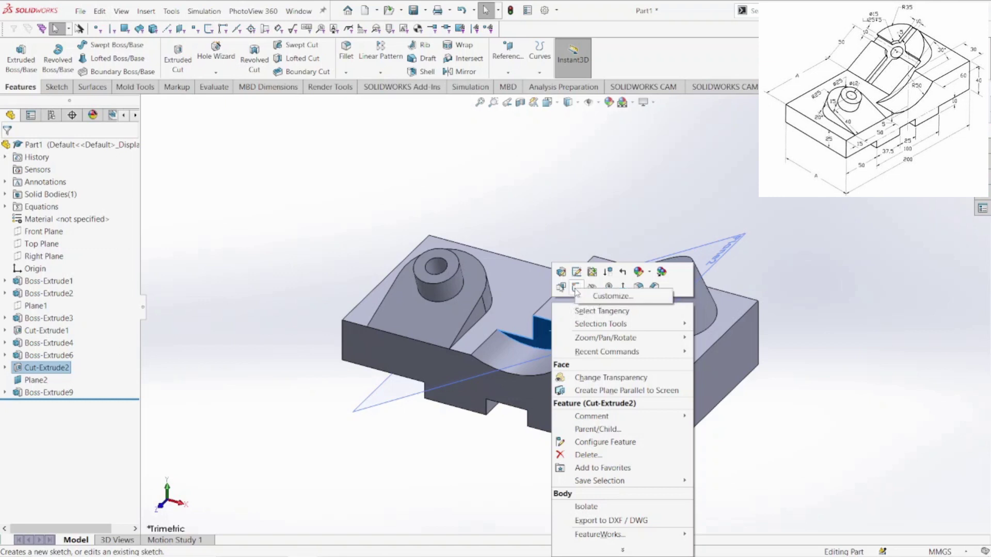
{"action": "key", "text": "Escape"}
{"action": "left_click", "coordinate": [547, 352]}
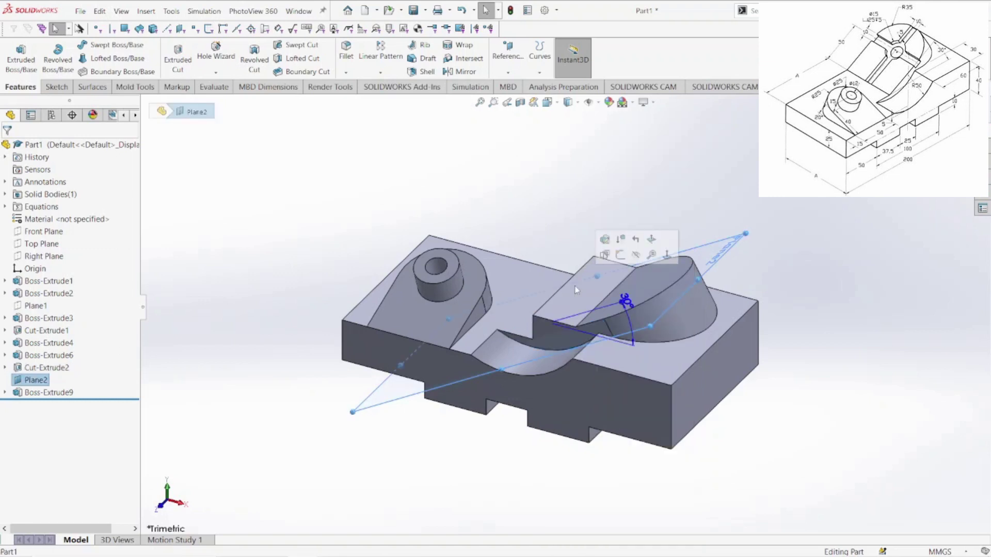
{"action": "left_click", "coordinate": [465, 417]}
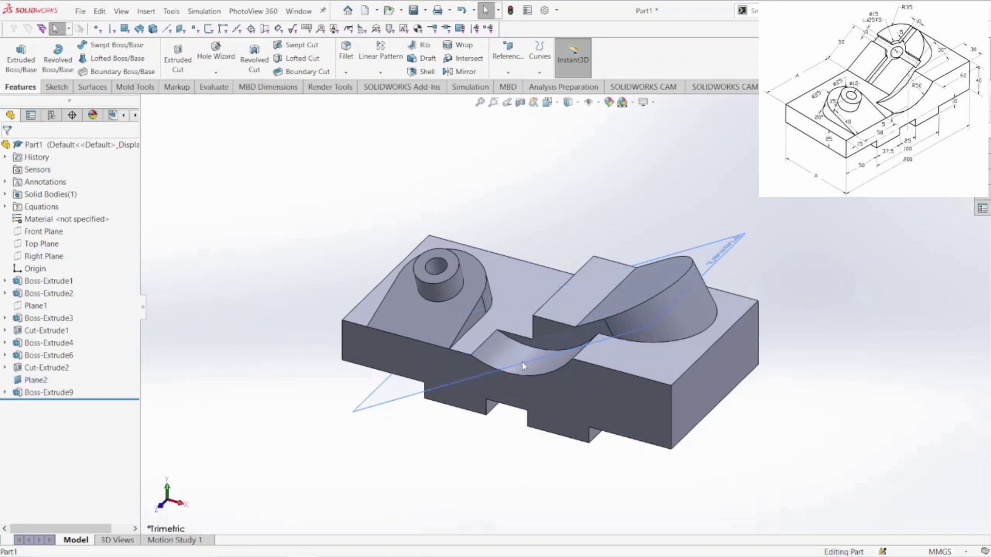
- Sketch a closed triangle on the raised section's side face, bounded by its vertical edge, its top edge and the inclined plane
{"action": "right_click", "coordinate": [545, 334]}
{"action": "left_click", "coordinate": [568, 289]}
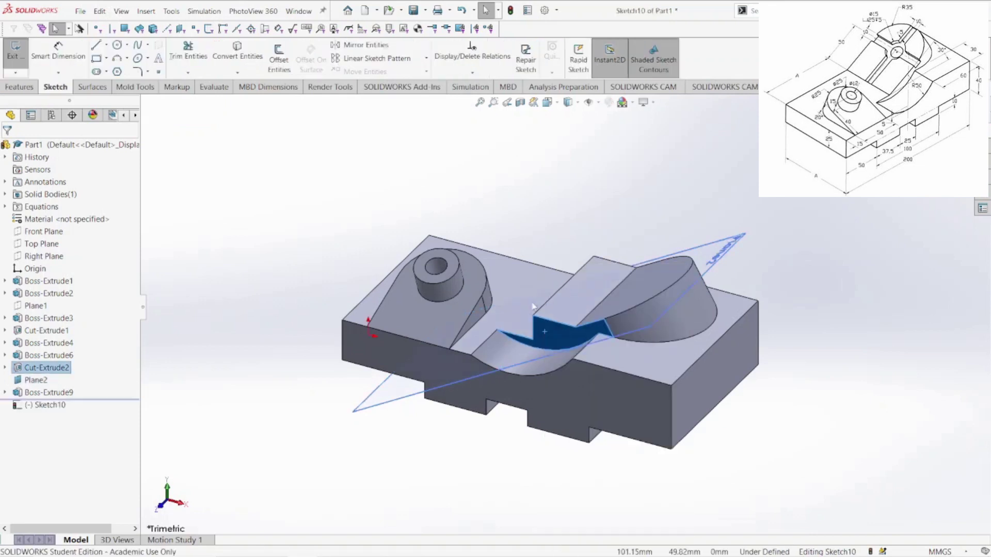
{"action": "key", "text": "space"}
{"action": "key", "text": "ctrl+8"}
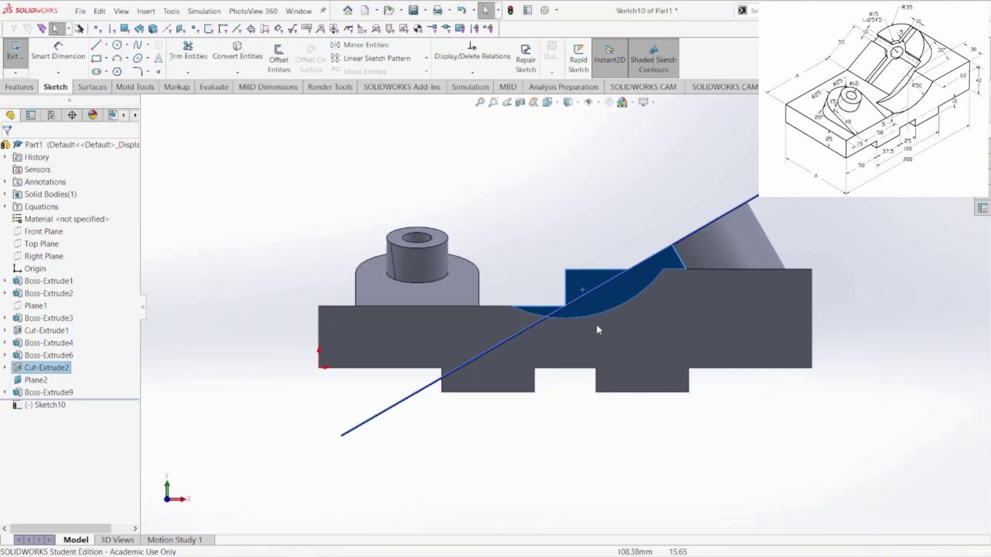
{"action": "scroll", "coordinate": [592, 294], "scroll_direction": "down", "scroll_amount": 5}
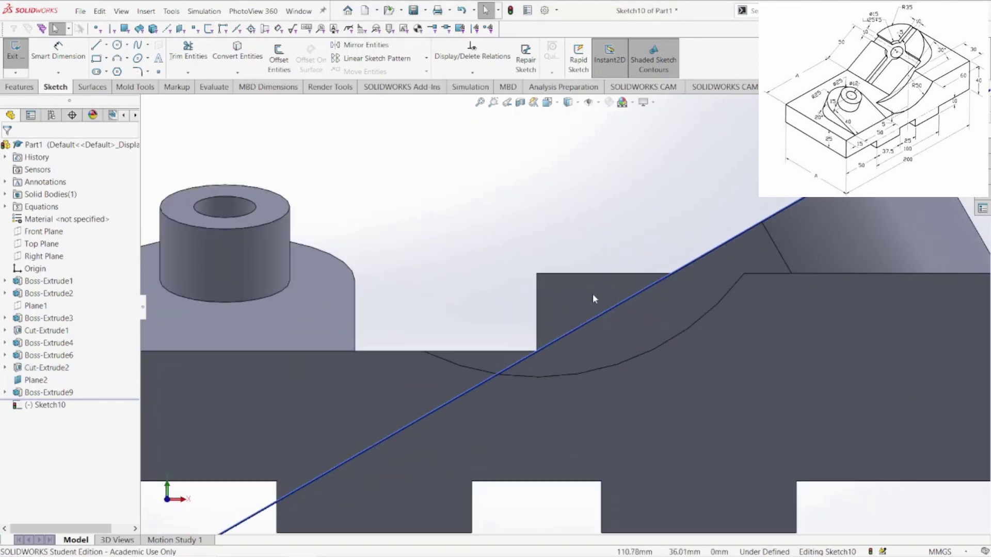
{"action": "left_click", "coordinate": [96, 45]}
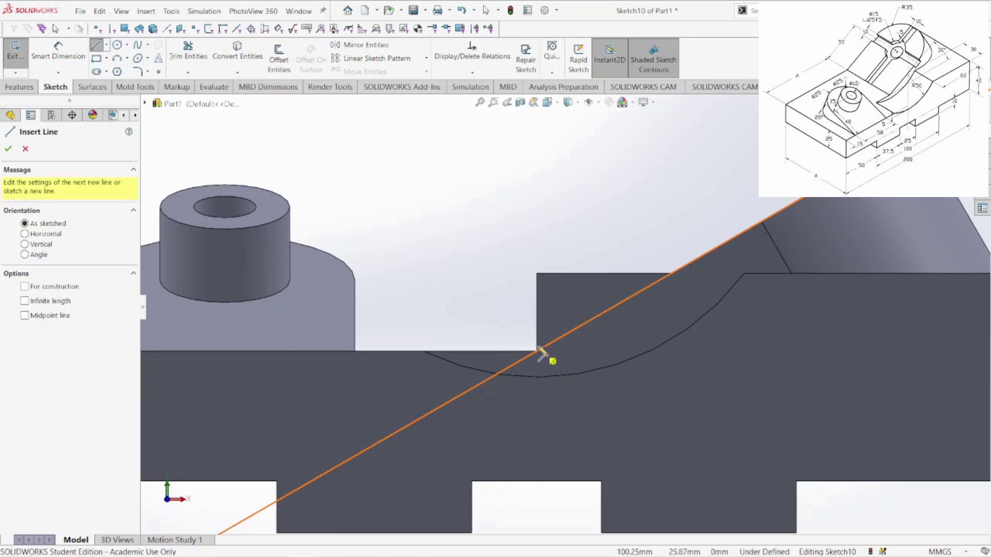
{"action": "left_click", "coordinate": [537, 274]}
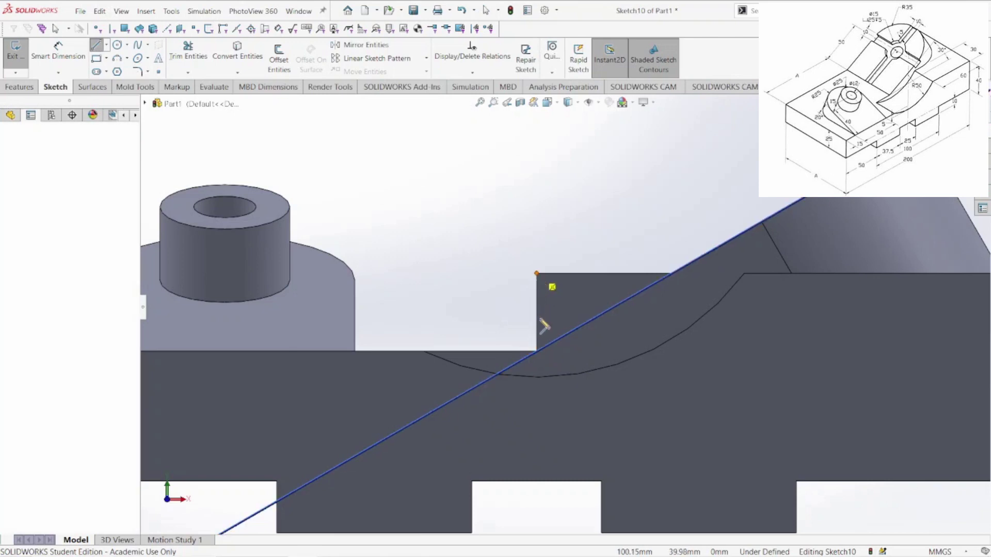
{"action": "left_click", "coordinate": [537, 352]}
{"action": "left_click", "coordinate": [671, 281]}
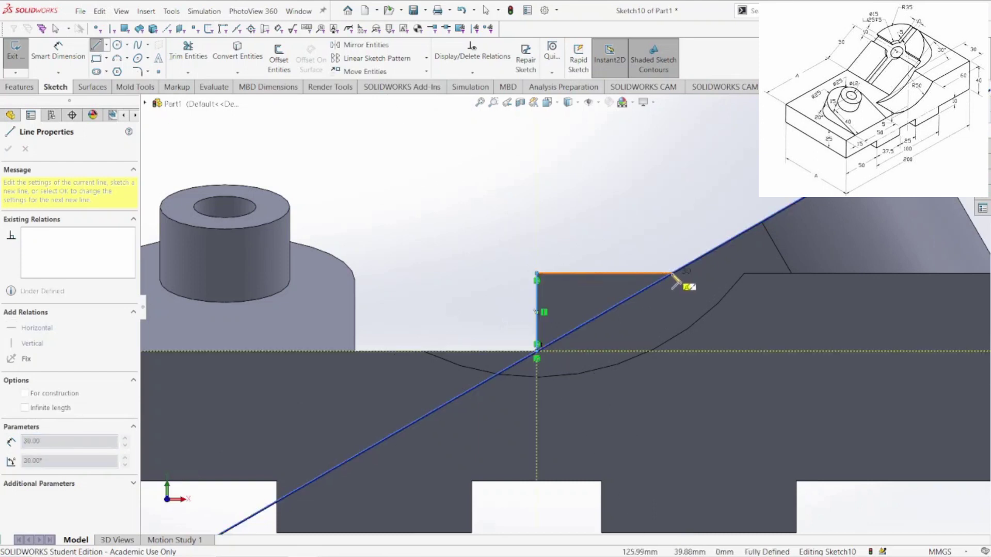
{"action": "left_click", "coordinate": [538, 274]}
{"action": "key", "text": "Escape"}
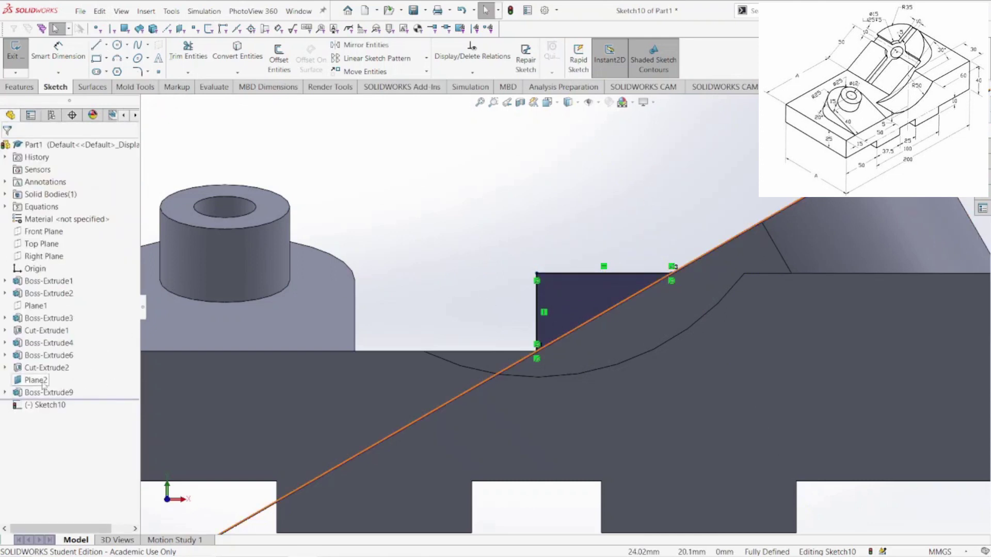
- Hide the inclined reference plane and extrude-cut the triangular profile with the Through All end condition
{"action": "right_click", "coordinate": [43, 383]}
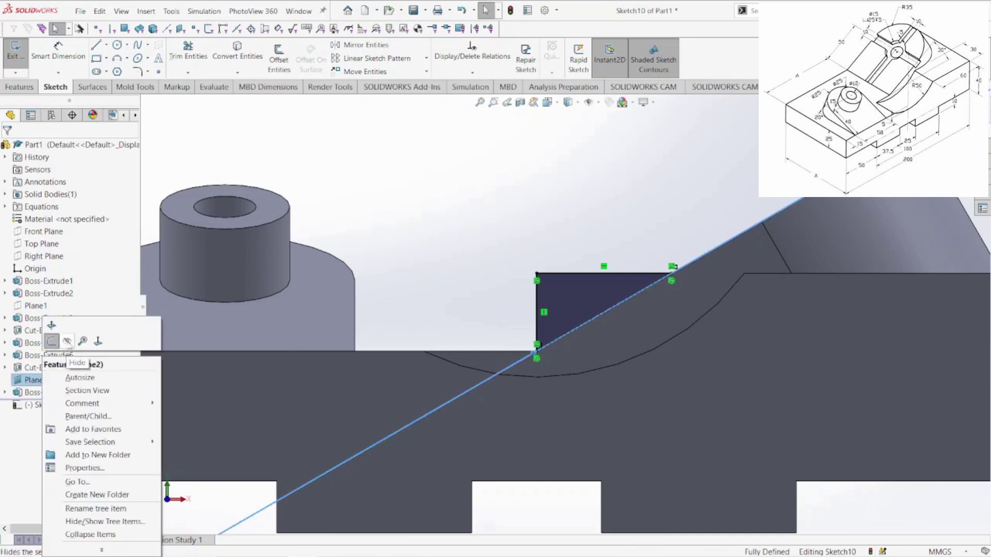
{"action": "left_click", "coordinate": [66, 341]}
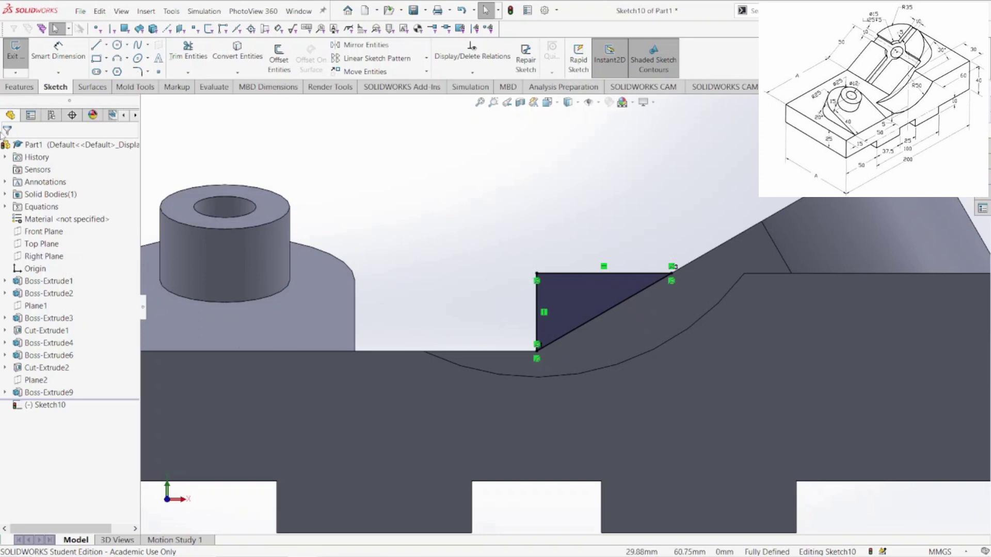
{"action": "left_click", "coordinate": [20, 87]}
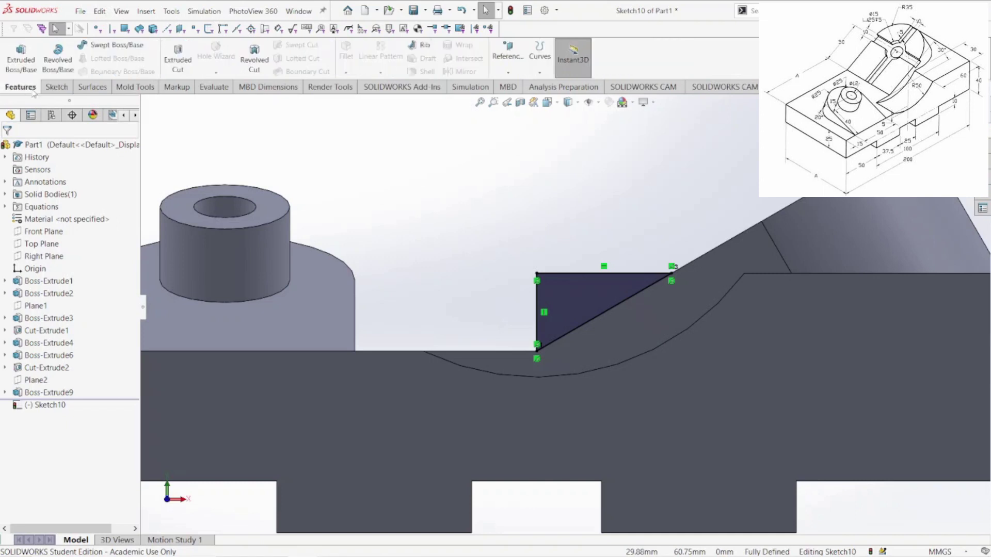
{"action": "left_click", "coordinate": [178, 59]}
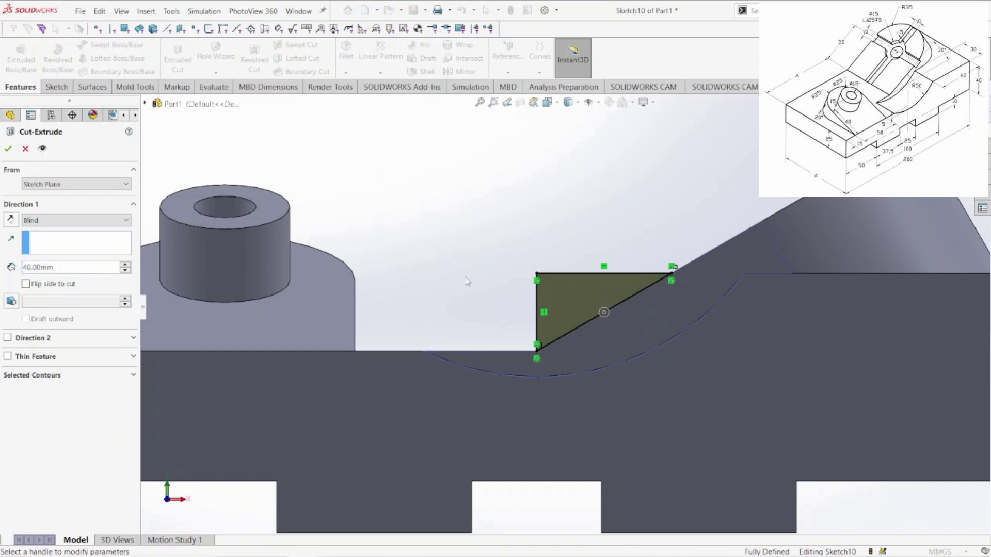
{"action": "left_click", "coordinate": [69, 225]}
{"action": "left_click", "coordinate": [61, 242]}
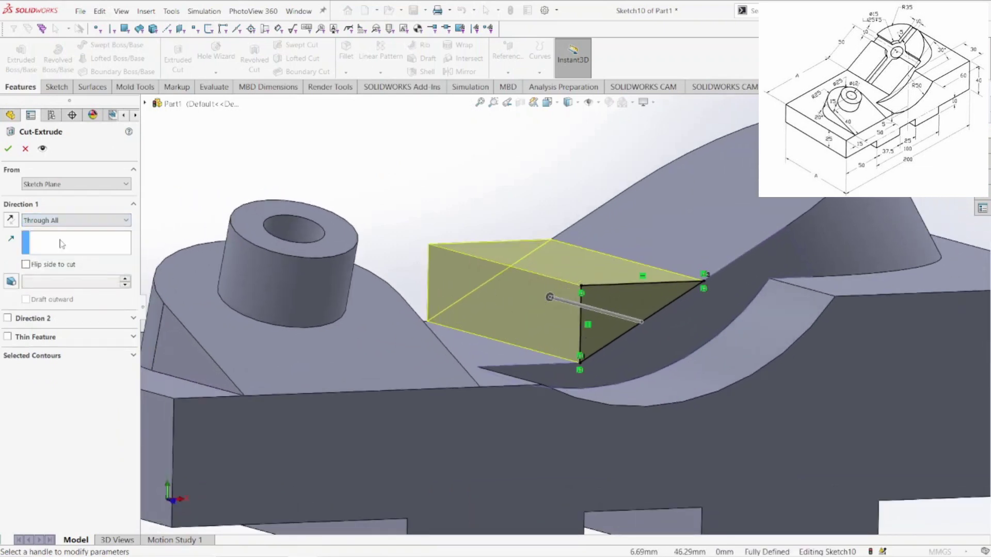
{"action": "left_click", "coordinate": [8, 149]}
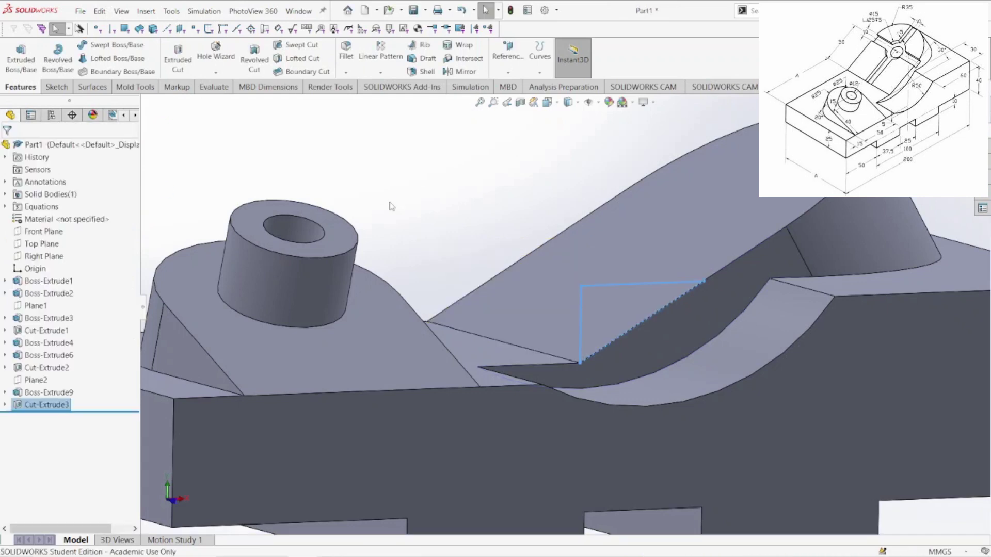
{"action": "left_click", "coordinate": [458, 217]}
- Start a sketch on the inclined round-ended face and draw a lengthwise centerline from its straight edge's midpoint to the arc's far end
{"action": "scroll", "coordinate": [526, 236], "scroll_direction": "up", "scroll_amount": 5}
{"action": "middle_click_drag", "start_coordinate": [527, 237], "coordinate": [644, 288]}
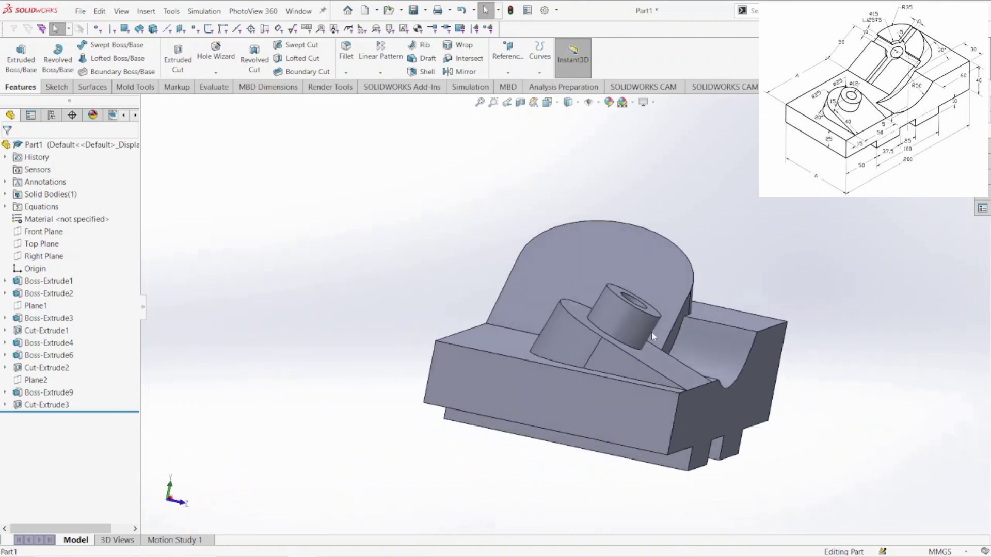
{"action": "middle_click_drag", "start_coordinate": [651, 331], "coordinate": [637, 289]}
{"action": "scroll", "coordinate": [623, 246], "scroll_direction": "down", "scroll_amount": 4}
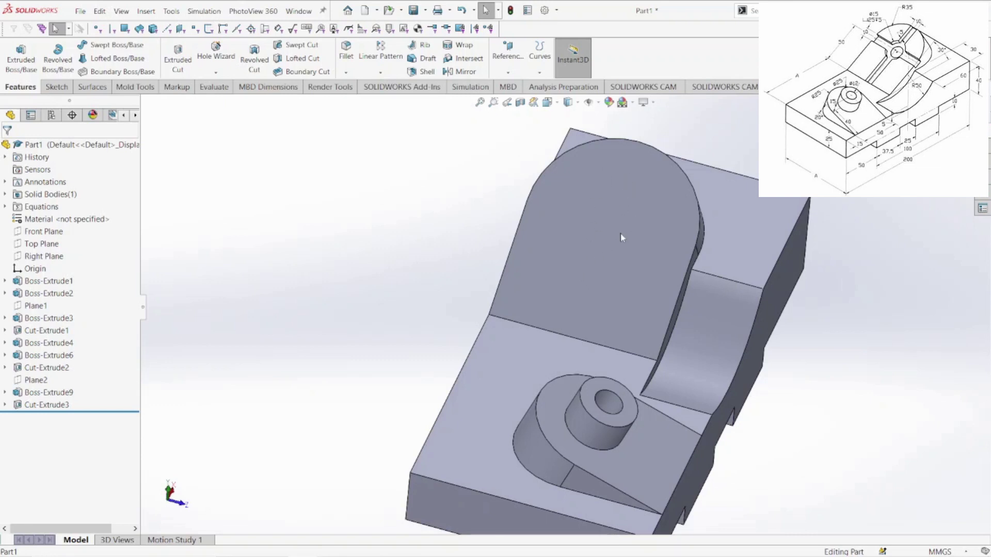
{"action": "right_click", "coordinate": [597, 229]}
{"action": "left_click", "coordinate": [622, 212]}
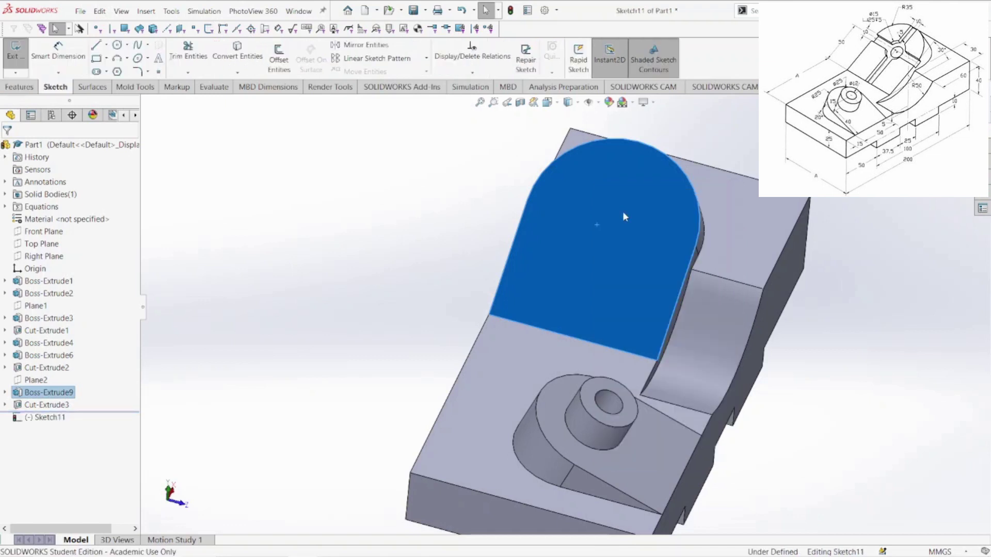
{"action": "key", "text": "space"}
{"action": "left_click", "coordinate": [795, 285]}
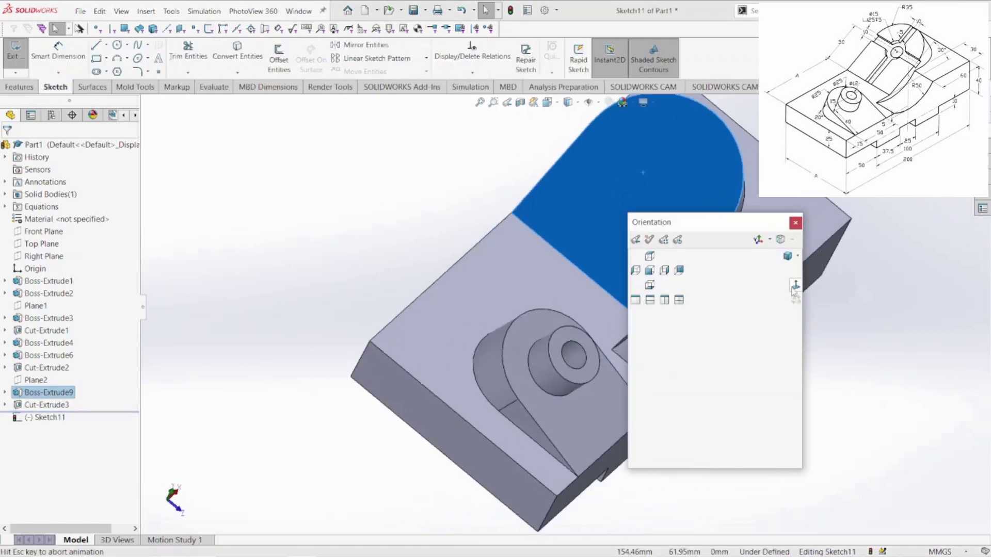
{"action": "left_click", "coordinate": [319, 192]}
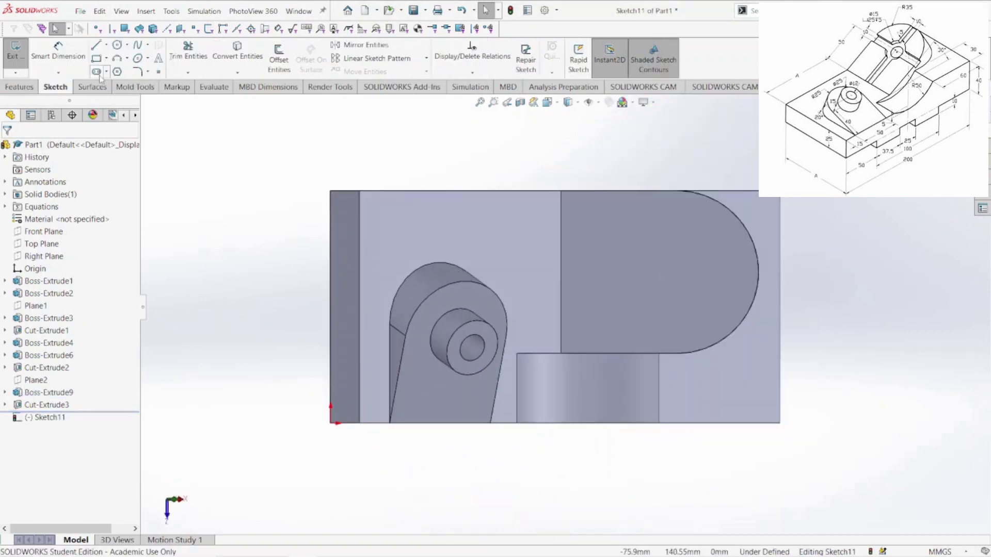
{"action": "left_click", "coordinate": [105, 45]}
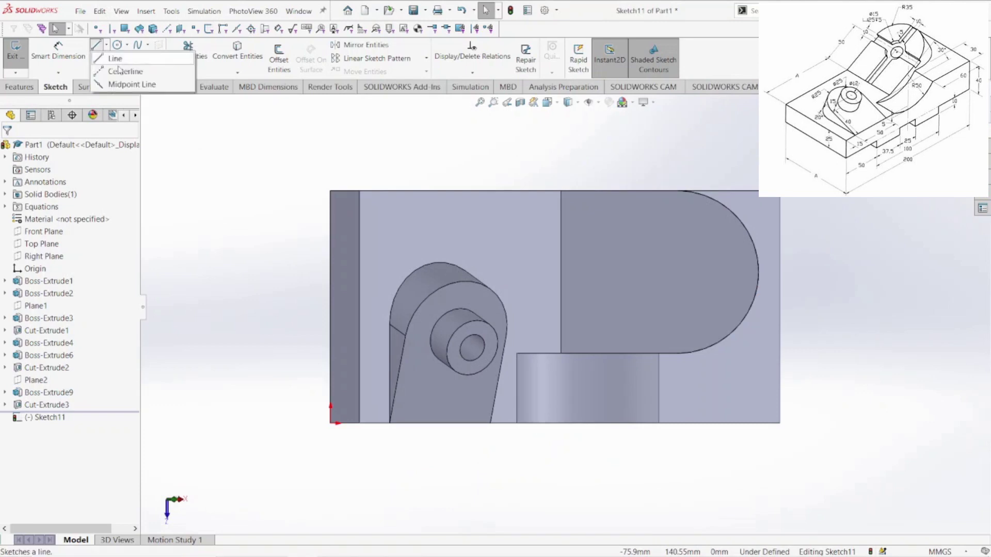
{"action": "left_click", "coordinate": [120, 68]}
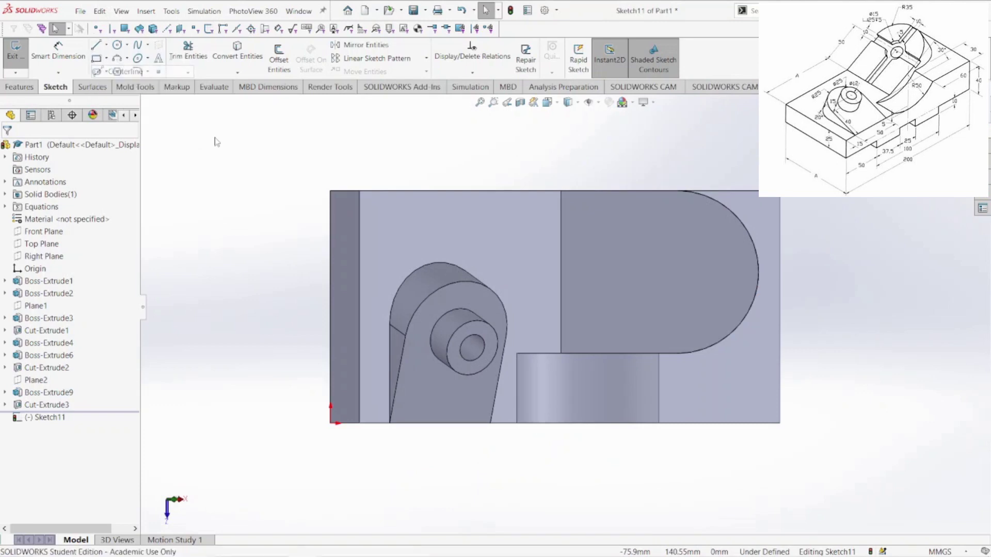
{"action": "left_click", "coordinate": [561, 272]}
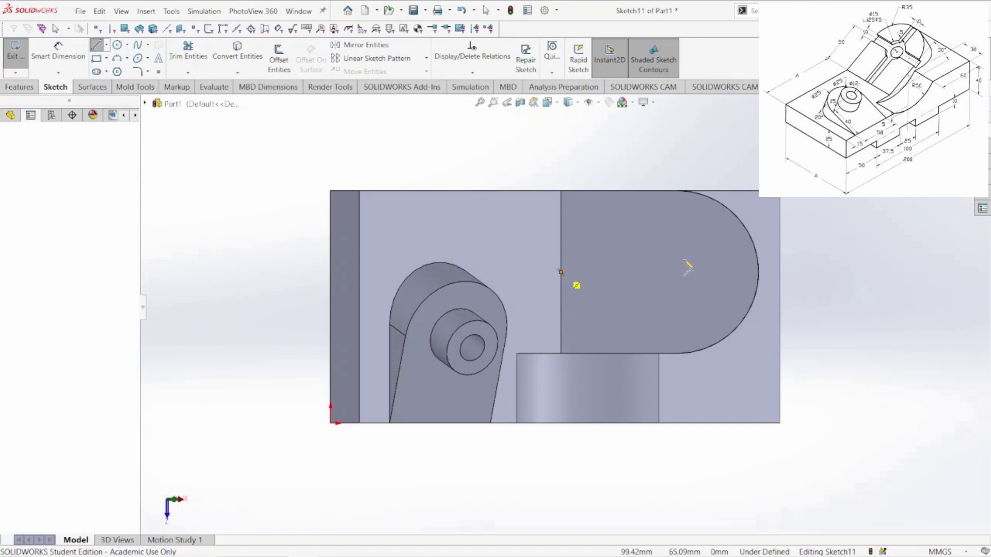
{"action": "left_click", "coordinate": [758, 272]}
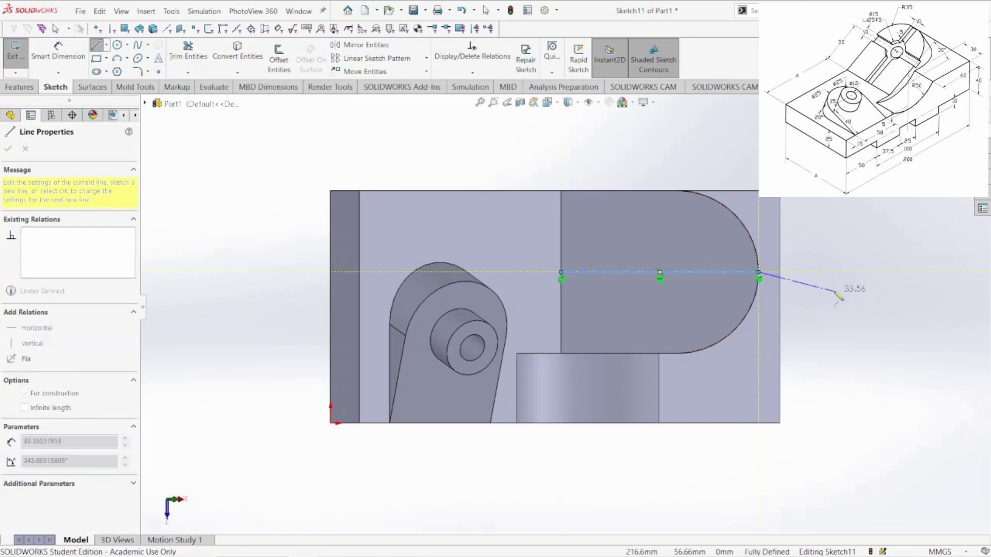
{"action": "key", "text": "Escape"}
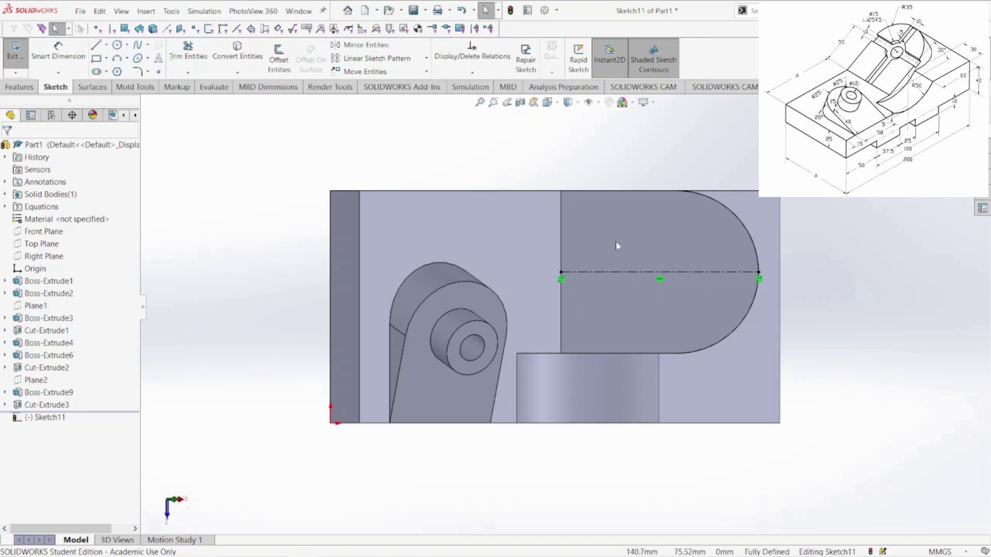
- Draw a second centerline across the inclined face between the two endpoints of its end arc
{"action": "left_click", "coordinate": [106, 45]}
{"action": "left_click", "coordinate": [127, 69]}
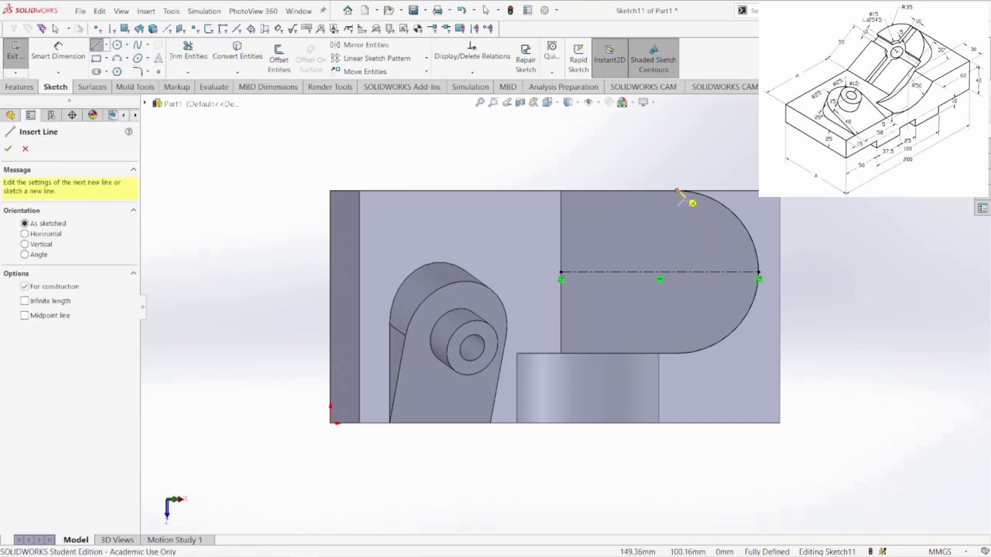
{"action": "left_click", "coordinate": [677, 192]}
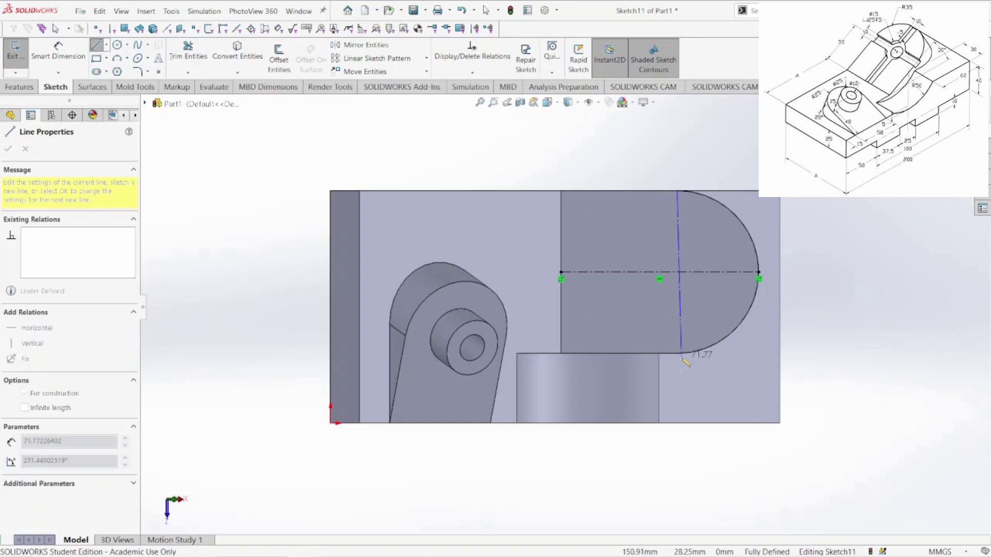
{"action": "left_click", "coordinate": [677, 353]}
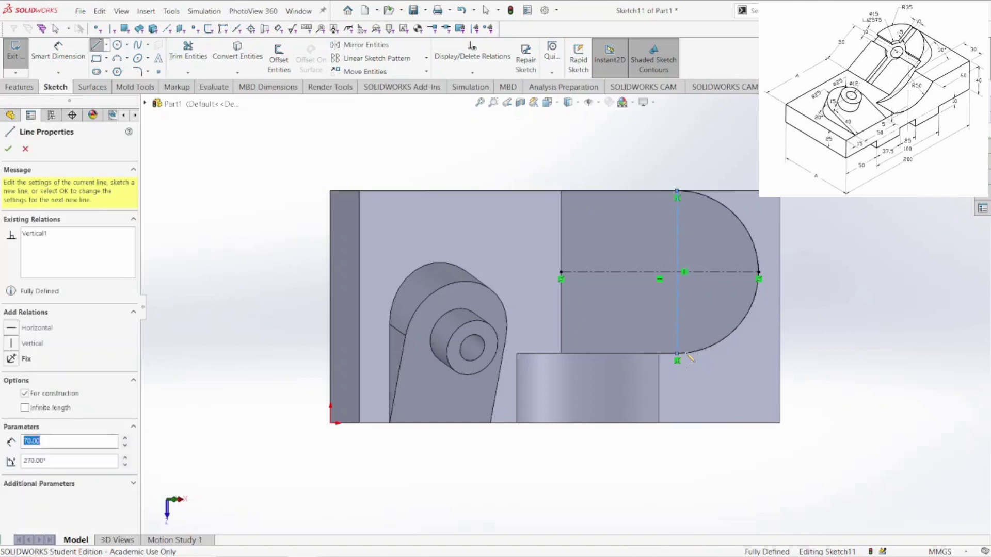
{"action": "key", "text": "Escape"}
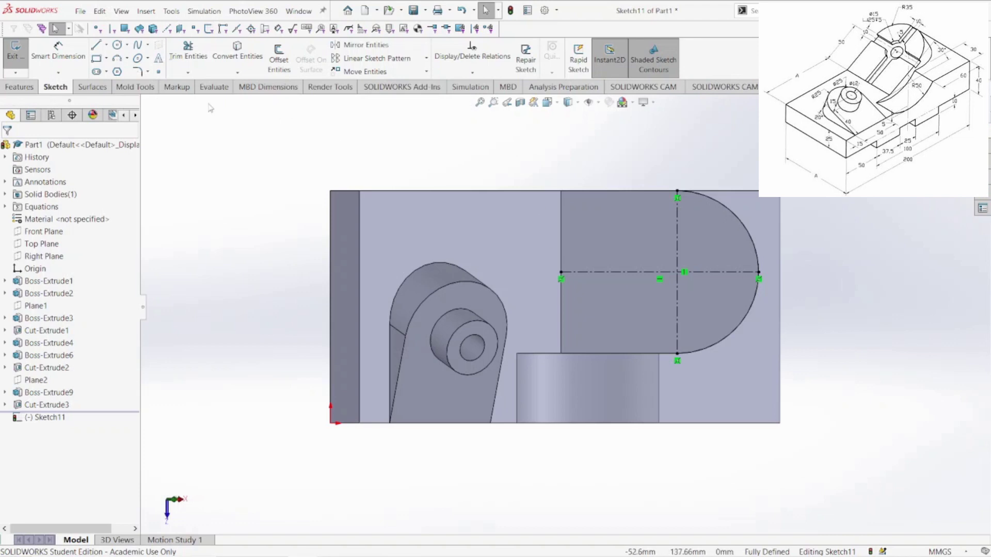
- Offset both centerlines by 5 mm in both directions to outline the crossing slots
{"action": "left_click", "coordinate": [279, 59]}
{"action": "left_click", "coordinate": [28, 236]}
{"action": "double_click", "coordinate": [71, 185]}
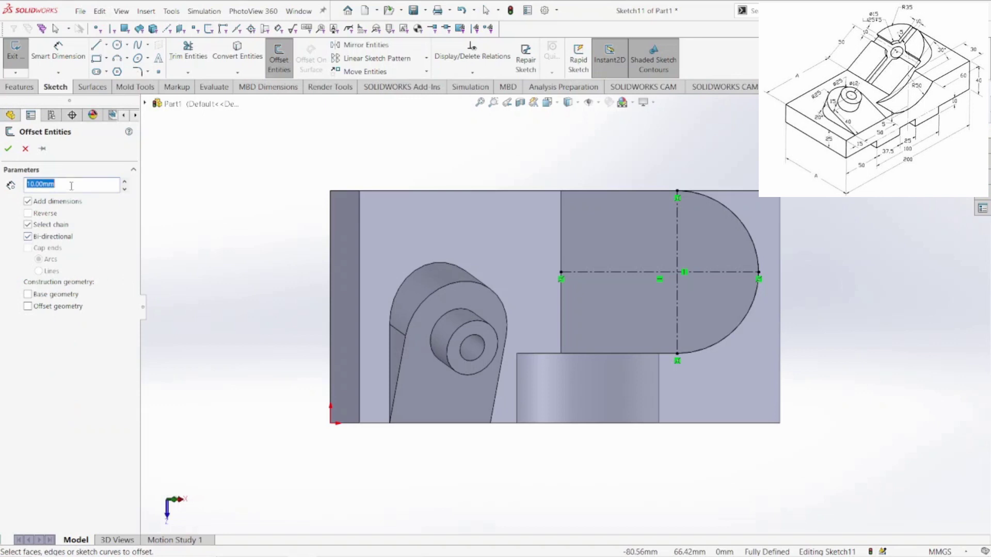
{"action": "type", "text": "5"}
{"action": "left_click", "coordinate": [640, 271]}
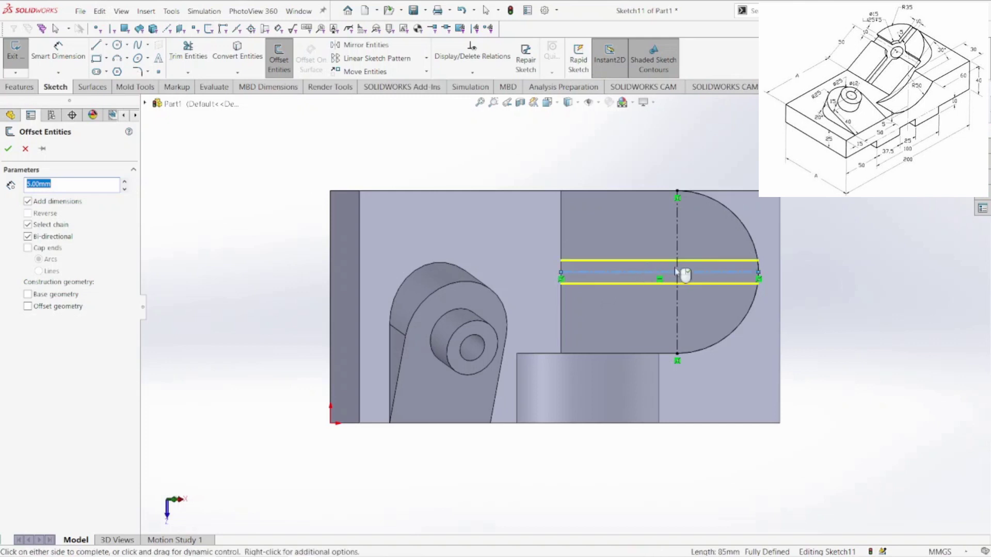
{"action": "left_click", "coordinate": [677, 241]}
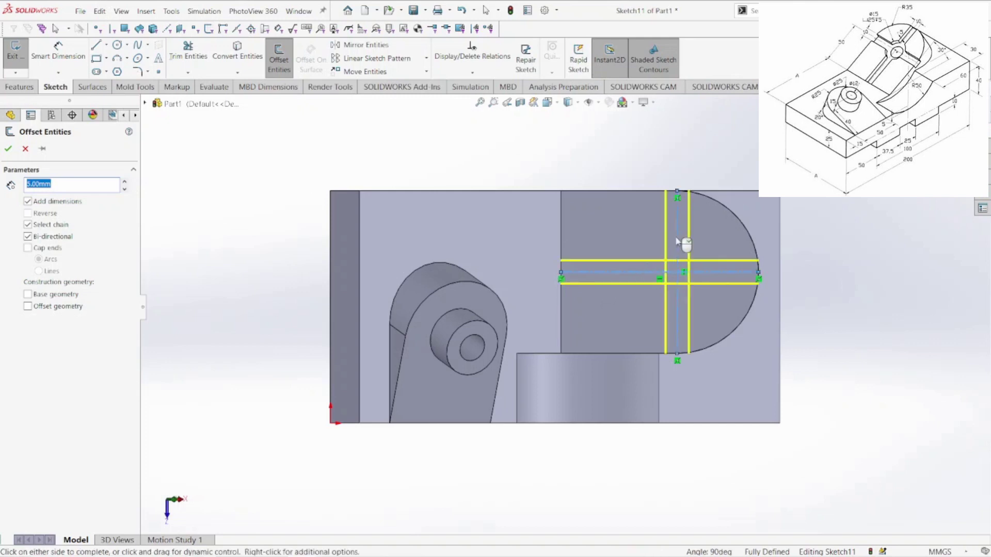
{"action": "left_click", "coordinate": [676, 240]}
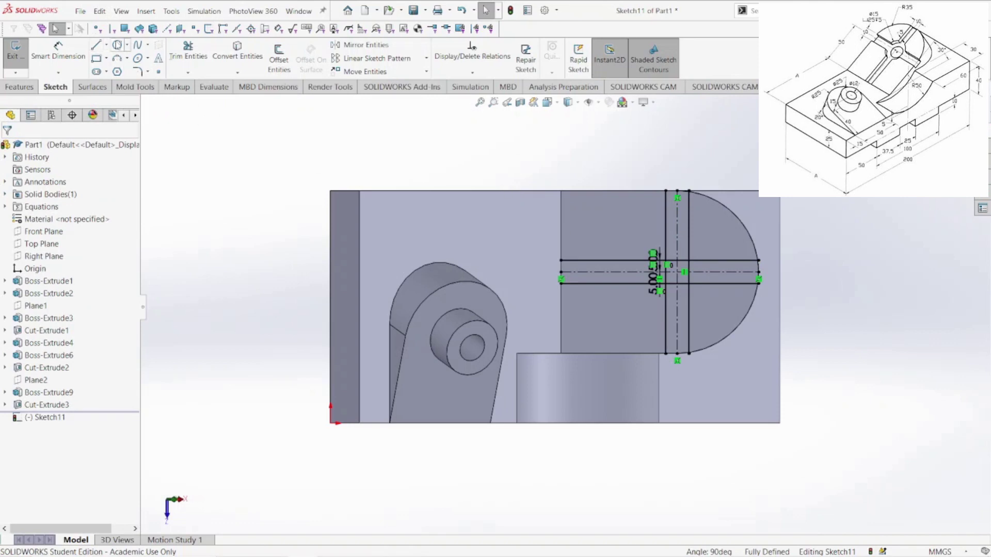
- Draw a circle about 41 mm in diameter centered where the two centerlines cross on the inclined face
{"action": "left_click", "coordinate": [118, 45]}
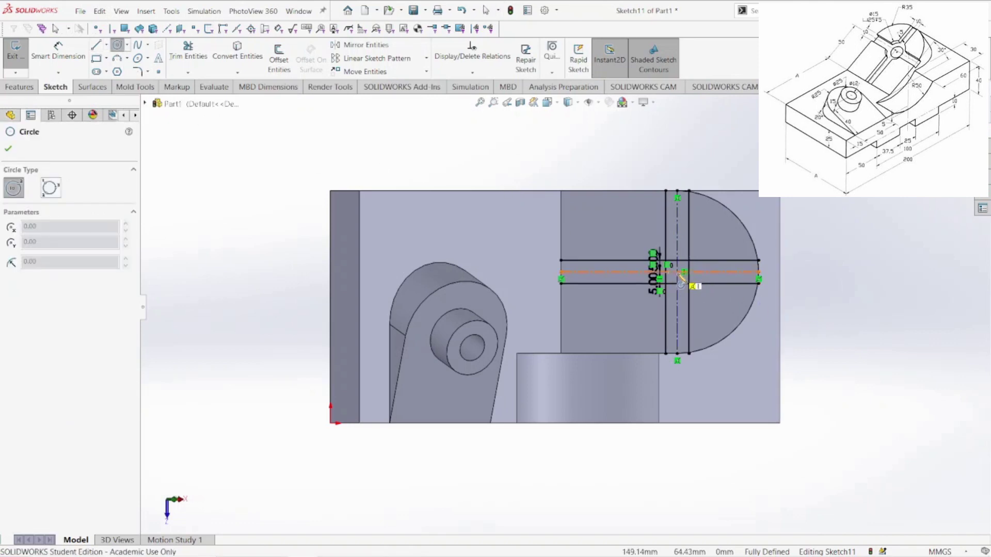
{"action": "scroll", "coordinate": [680, 276], "scroll_direction": "down", "scroll_amount": 5}
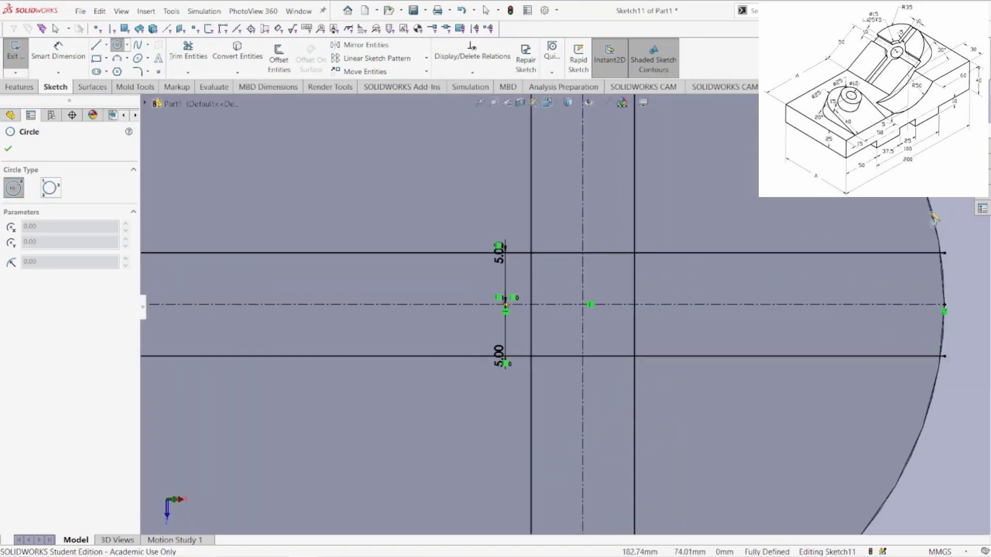
{"action": "left_click", "coordinate": [589, 305]}
{"action": "left_click", "coordinate": [785, 380]}
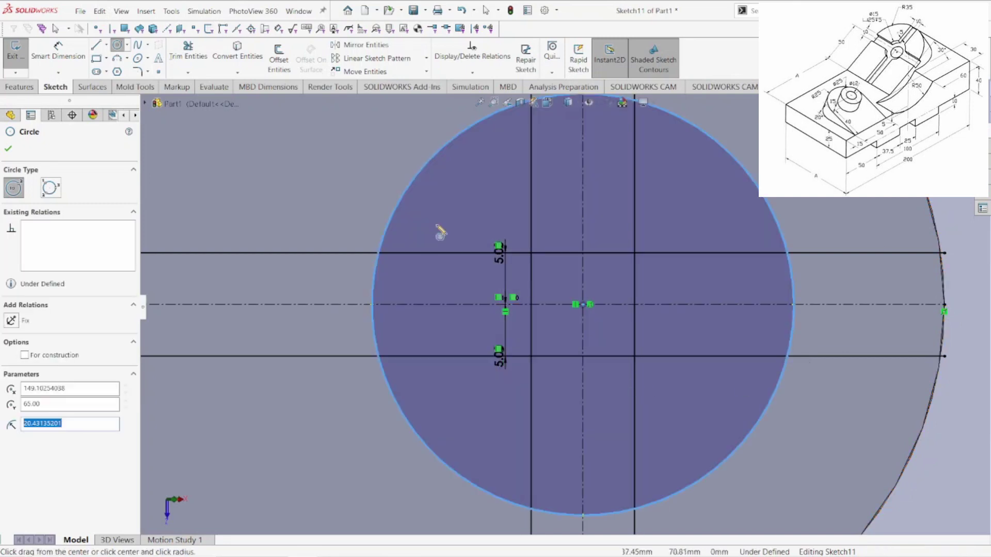
- Dimension the circle at the slot crossing to a diameter of 25 mm
{"action": "left_click", "coordinate": [58, 52]}
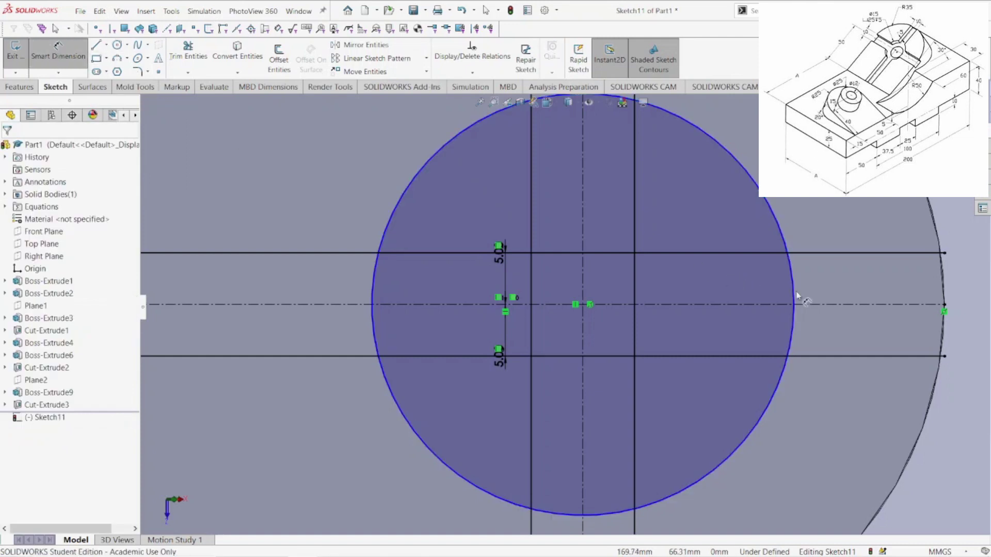
{"action": "left_click", "coordinate": [770, 208]}
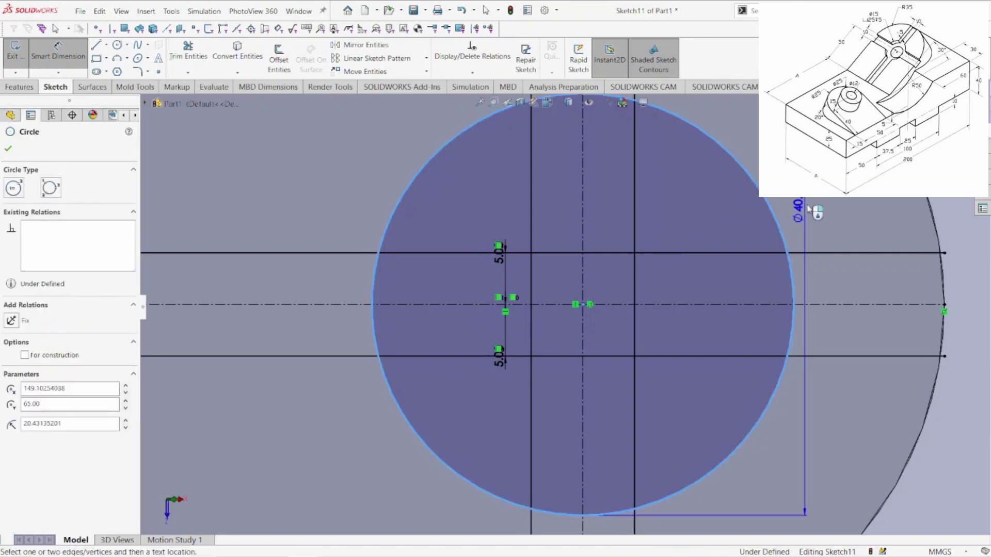
{"action": "scroll", "coordinate": [813, 210], "scroll_direction": "down", "scroll_amount": 2}
{"action": "scroll", "coordinate": [813, 210], "scroll_direction": "up", "scroll_amount": 3}
{"action": "scroll", "coordinate": [814, 210], "scroll_direction": "down", "scroll_amount": 2}
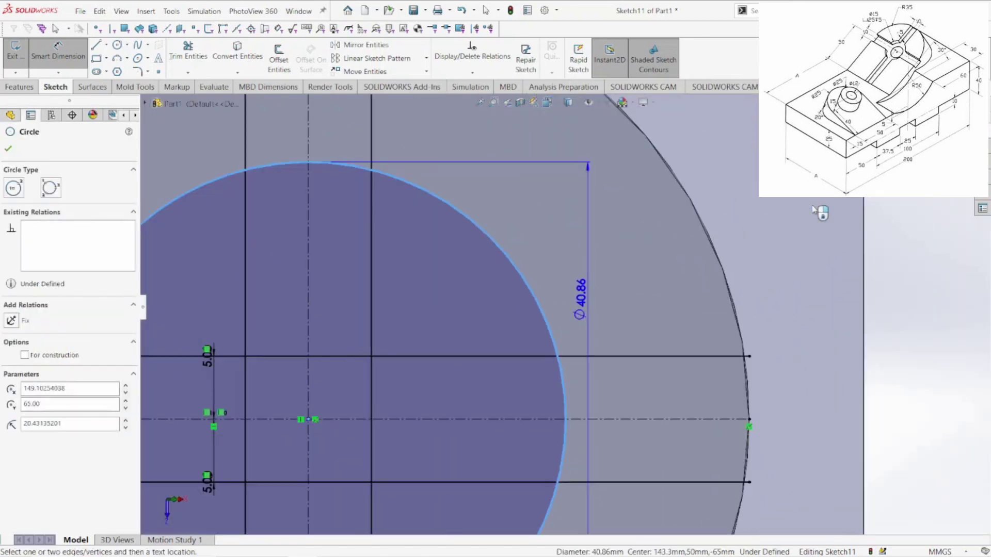
{"action": "scroll", "coordinate": [813, 210], "scroll_direction": "up", "scroll_amount": 2}
{"action": "scroll", "coordinate": [593, 289], "scroll_direction": "down", "scroll_amount": 2}
{"action": "scroll", "coordinate": [550, 311], "scroll_direction": "down", "scroll_amount": 4}
{"action": "scroll", "coordinate": [550, 313], "scroll_direction": "up", "scroll_amount": 4}
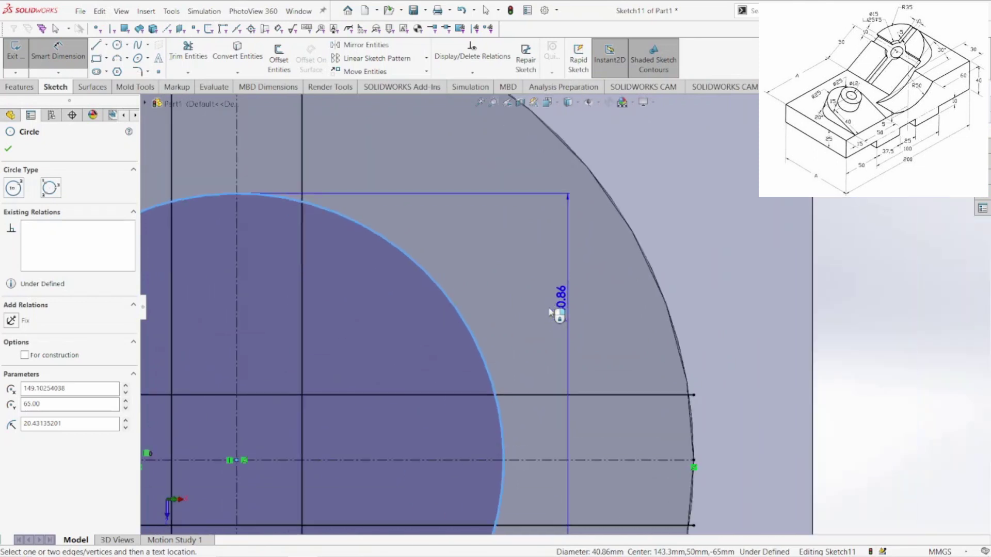
{"action": "scroll", "coordinate": [550, 311], "scroll_direction": "up", "scroll_amount": 6}
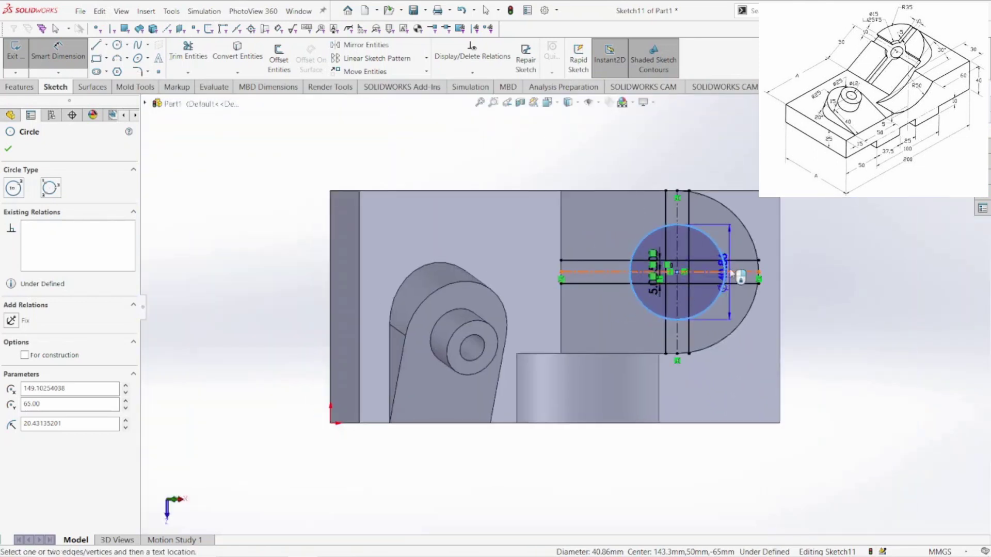
{"action": "left_click", "coordinate": [621, 228]}
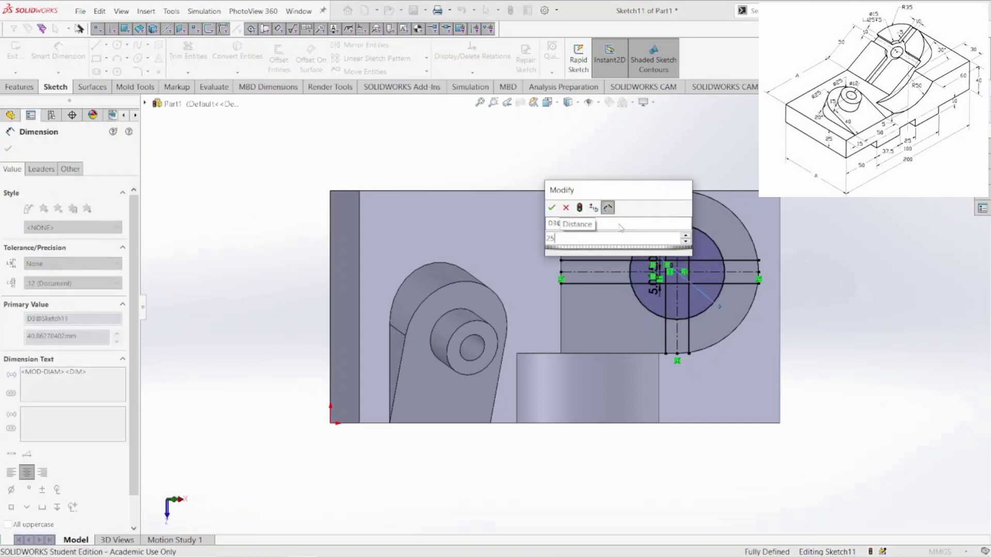
{"action": "key", "text": "Return"}
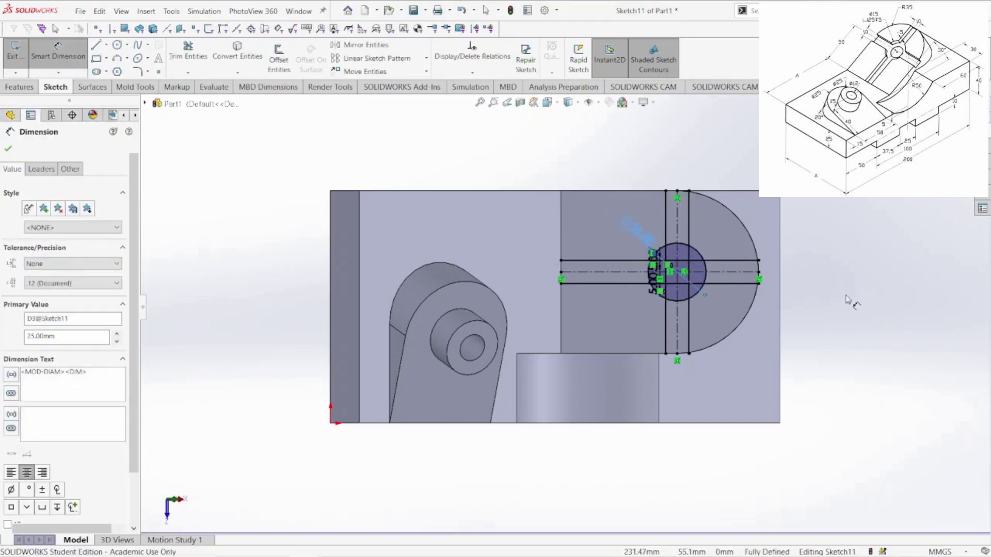
{"action": "key", "text": "Escape"}
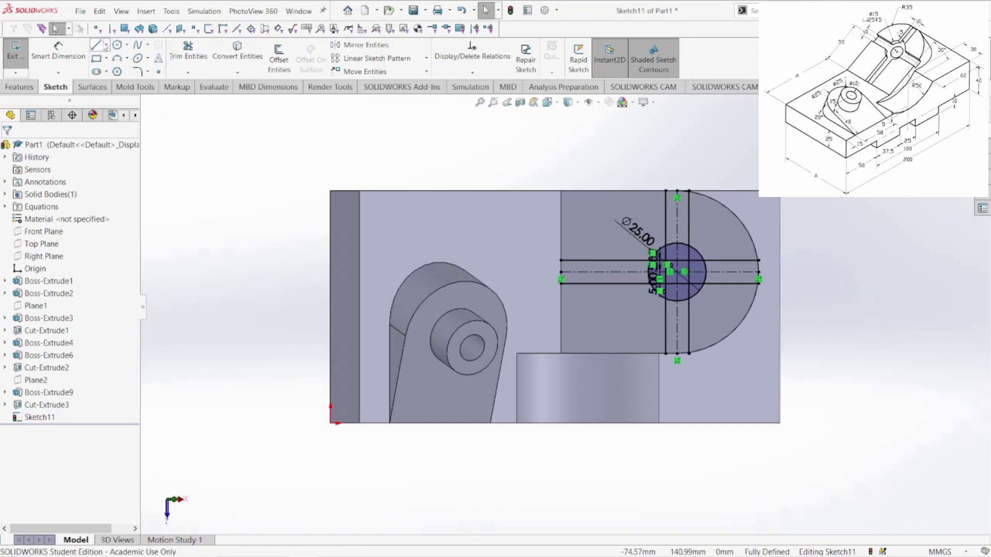
- Close the lengthwise slot at the face's straight edge and the cross slot beside the curved cut with 10 mm lines
{"action": "scroll", "coordinate": [566, 287], "scroll_direction": "down", "scroll_amount": 5}
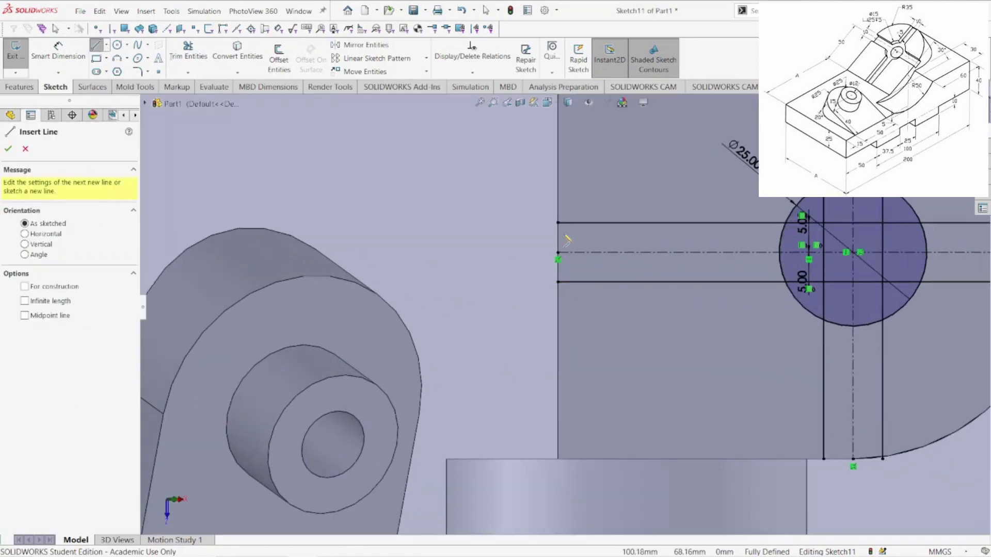
{"action": "left_click_drag", "start_coordinate": [557, 223], "coordinate": [557, 282]}
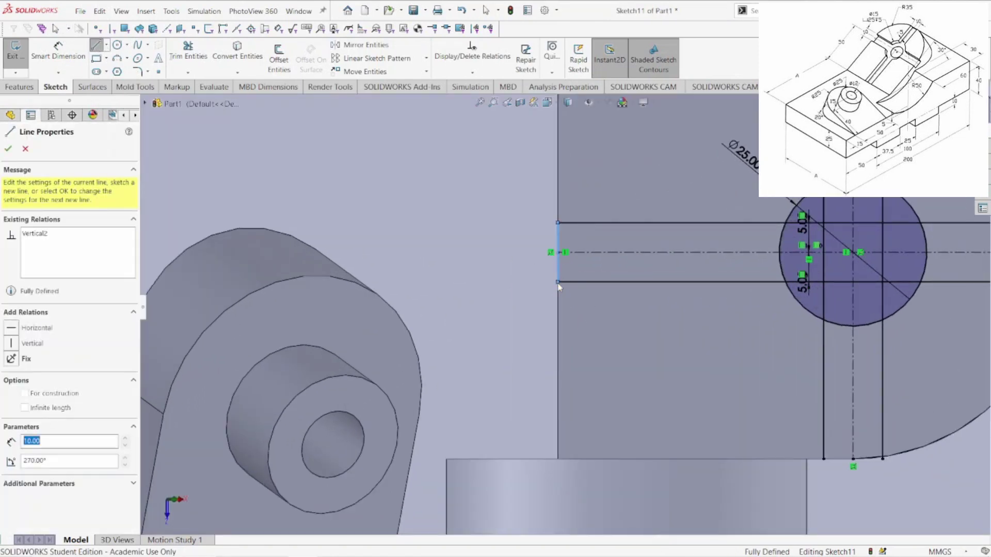
{"action": "left_click_drag", "start_coordinate": [823, 459], "coordinate": [882, 459]}
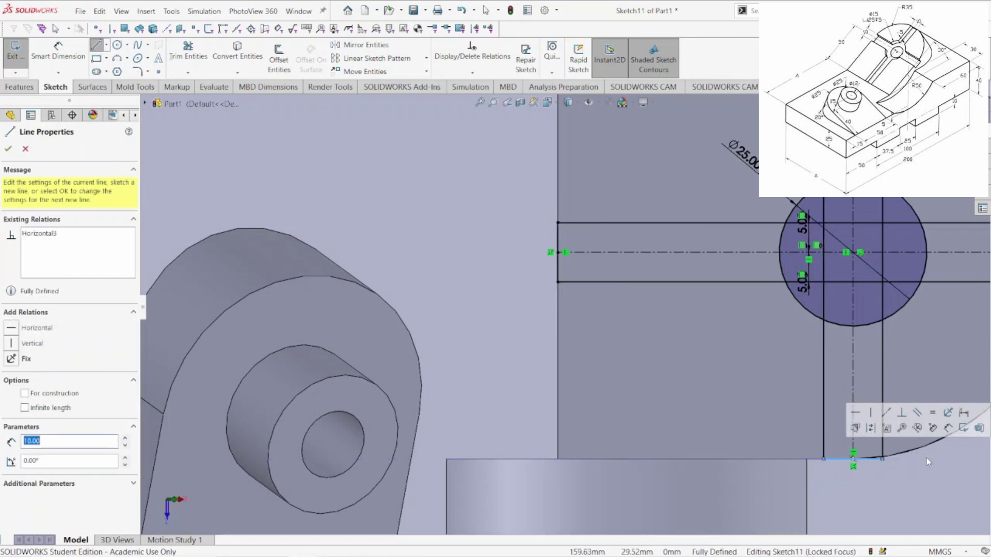
- Close the lengthwise slot's end at the arc and the cross slot's remaining open end with 10 mm lines
{"action": "scroll", "coordinate": [934, 454], "scroll_direction": "up", "scroll_amount": 2}
{"action": "scroll", "coordinate": [868, 307], "scroll_direction": "down", "scroll_amount": 4}
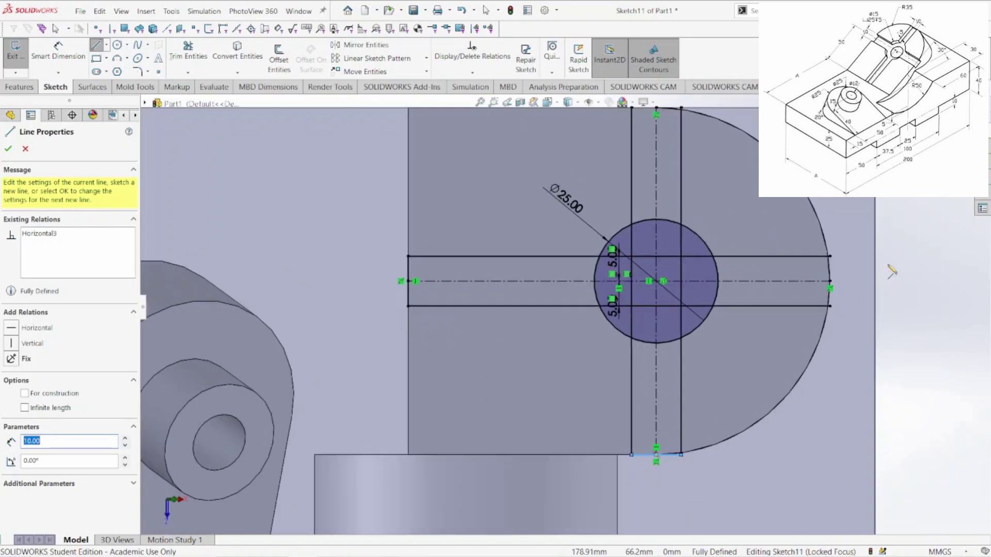
{"action": "scroll", "coordinate": [774, 274], "scroll_direction": "down", "scroll_amount": 1}
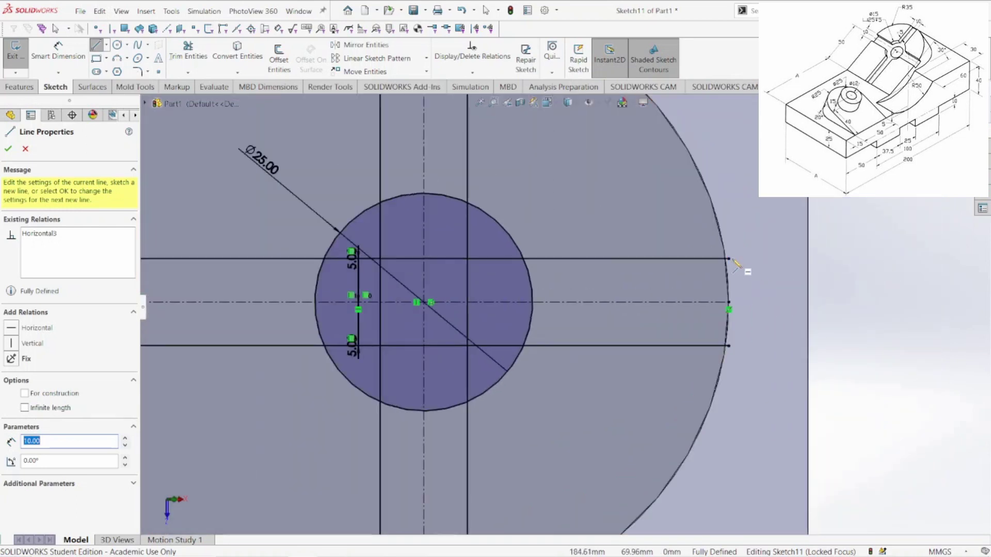
{"action": "left_click", "coordinate": [729, 258]}
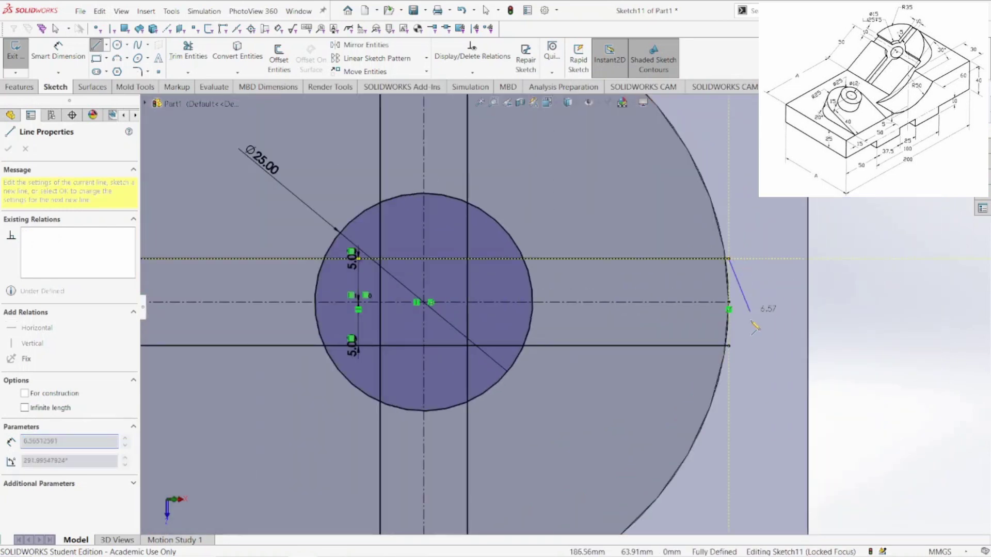
{"action": "left_click", "coordinate": [729, 346]}
{"action": "scroll", "coordinate": [454, 294], "scroll_direction": "up", "scroll_amount": 3}
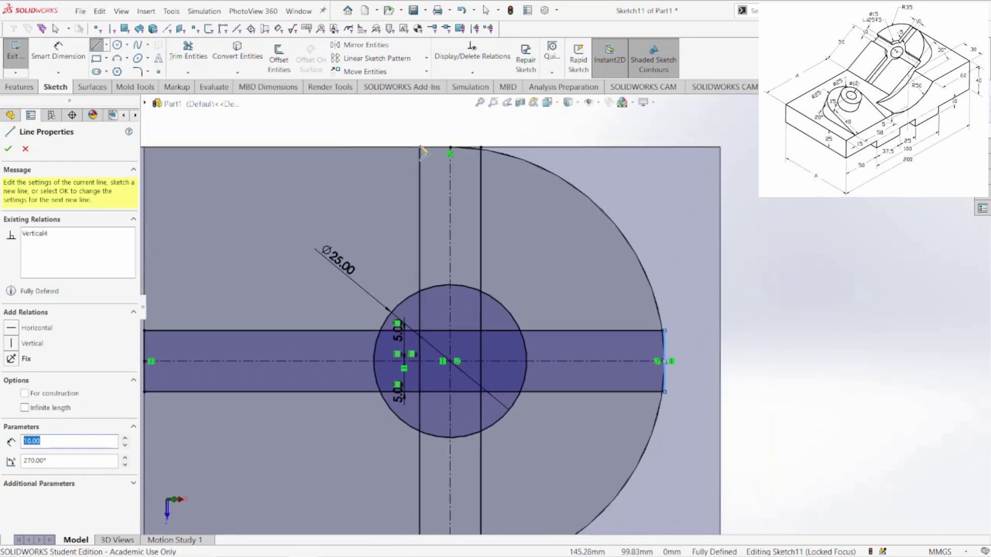
{"action": "left_click", "coordinate": [420, 147]}
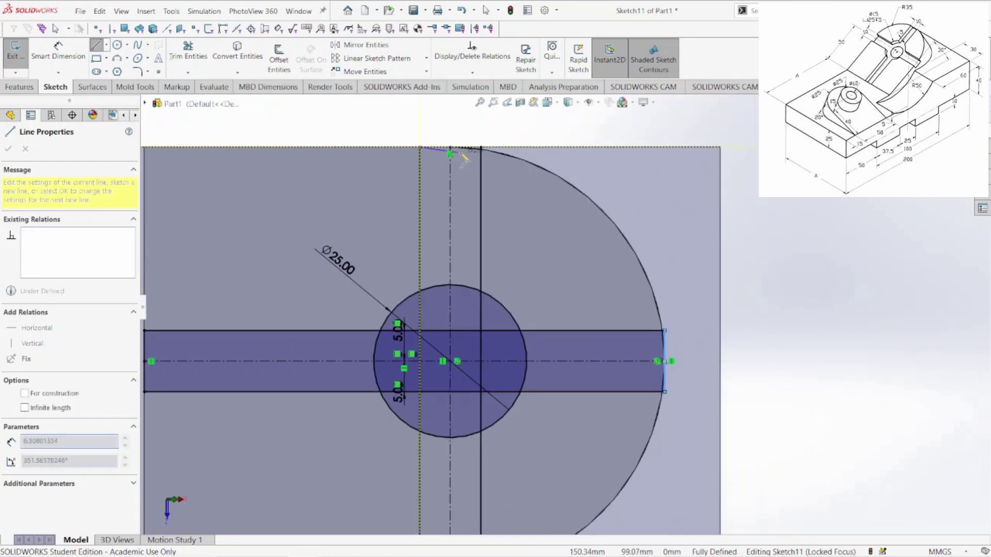
{"action": "left_click", "coordinate": [481, 148]}
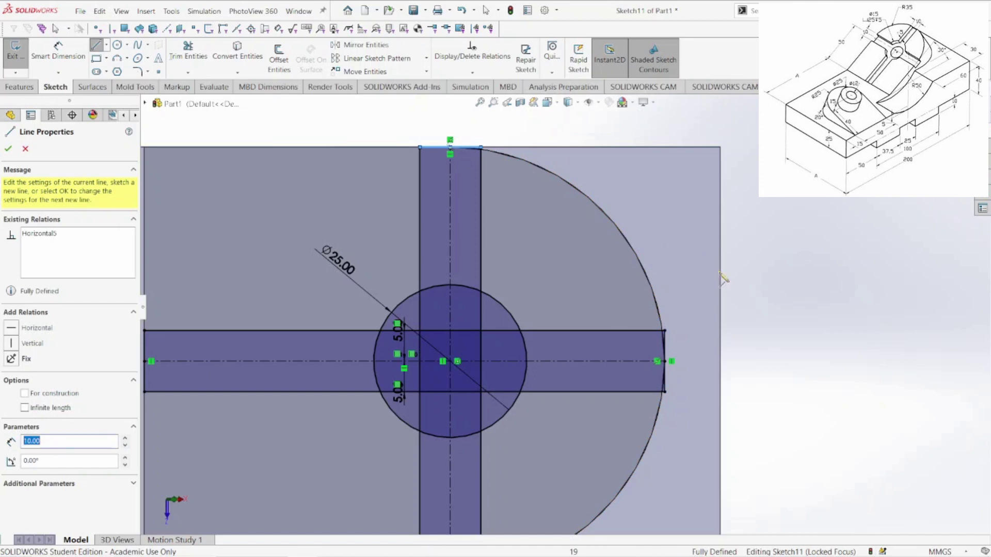
{"action": "scroll", "coordinate": [590, 346], "scroll_direction": "up", "scroll_amount": 1}
{"action": "scroll", "coordinate": [590, 346], "scroll_direction": "up", "scroll_amount": 1}
{"action": "scroll", "coordinate": [471, 343], "scroll_direction": "down", "scroll_amount": 5}
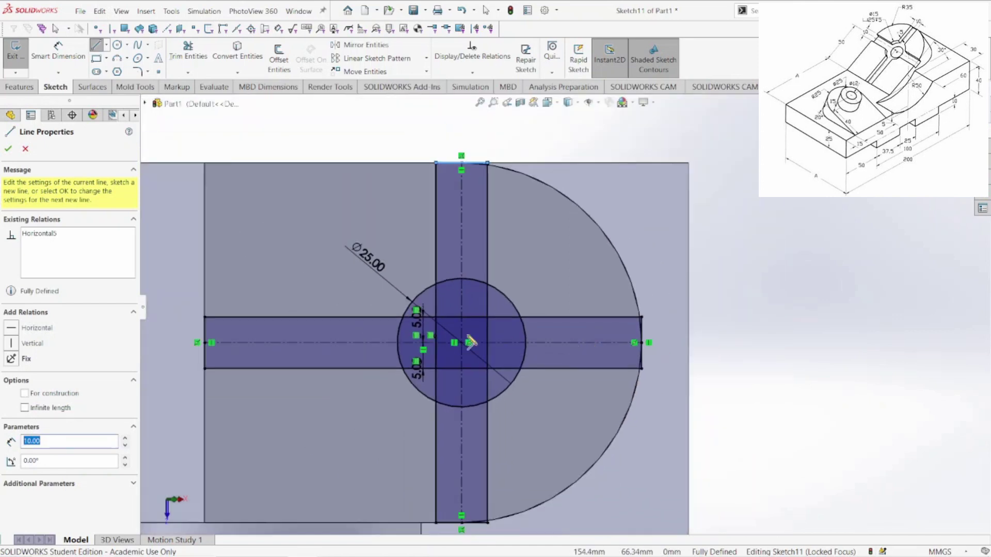
{"action": "key", "text": "Escape"}
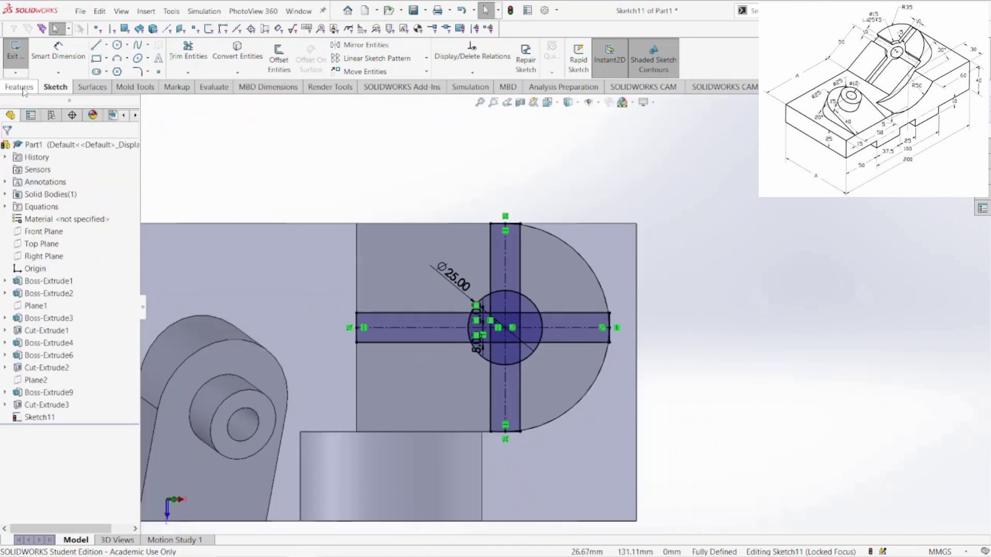
- Start an extruded cut from the sketch and select the four slot arms outside the circle as contours
{"action": "left_click", "coordinate": [21, 87]}
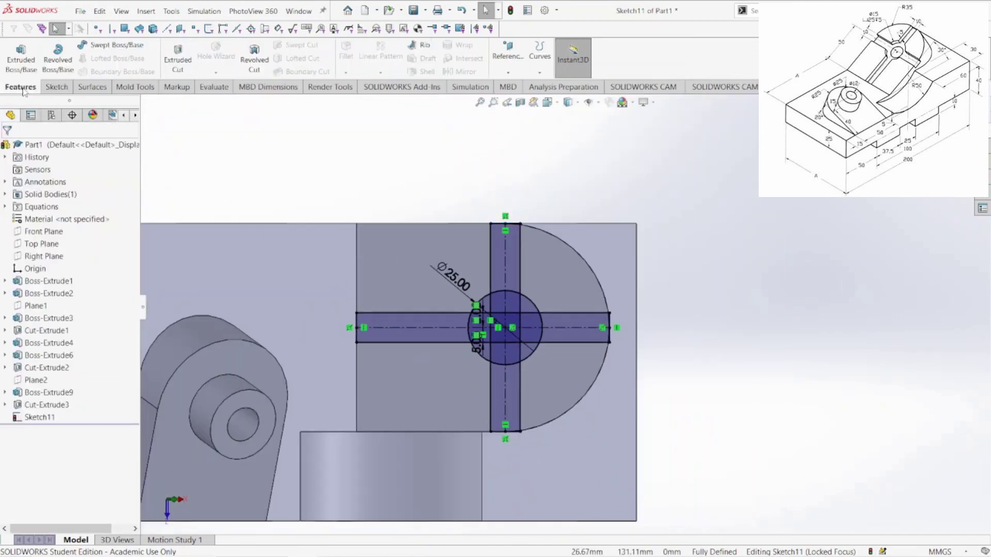
{"action": "left_click", "coordinate": [178, 58]}
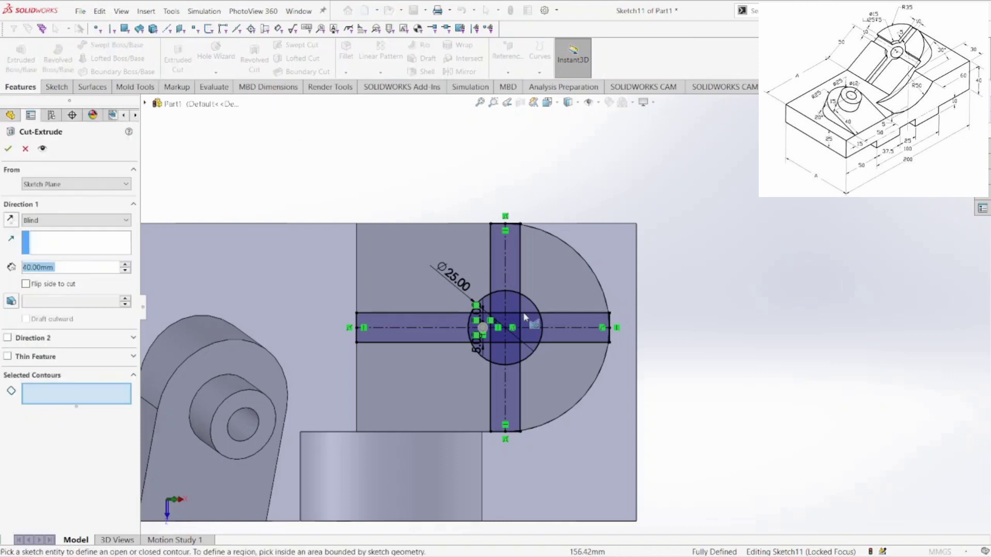
{"action": "left_click", "coordinate": [495, 270]}
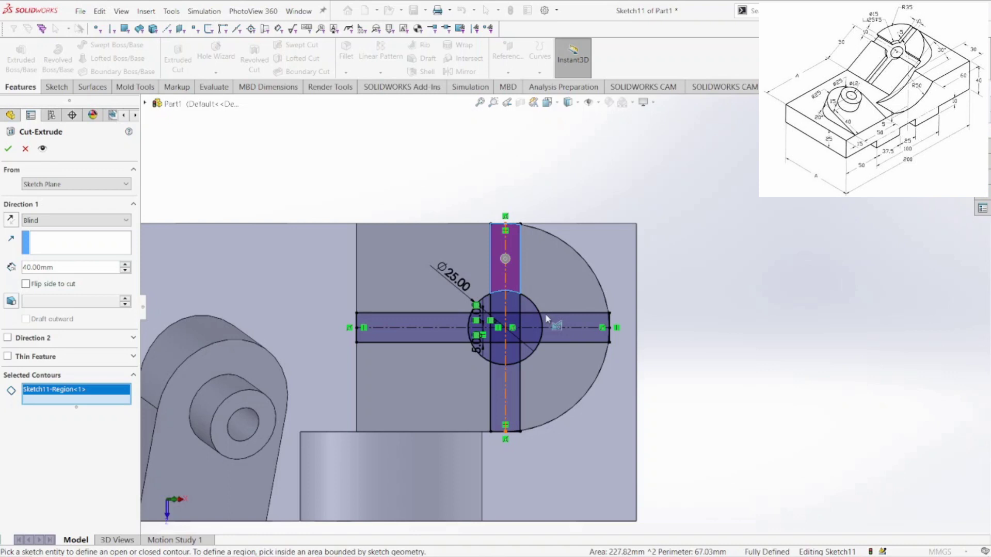
{"action": "left_click", "coordinate": [563, 326]}
{"action": "left_click", "coordinate": [516, 379]}
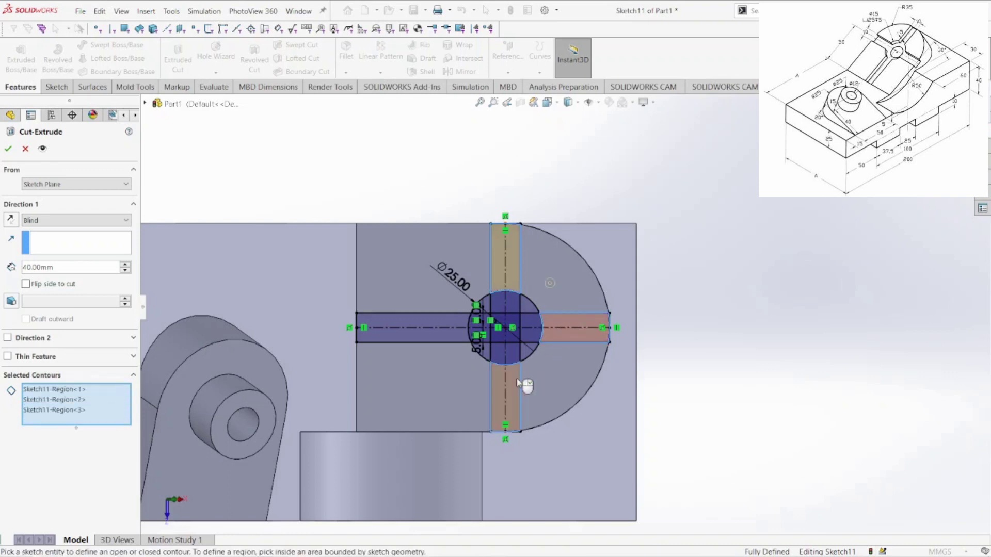
{"action": "left_click", "coordinate": [442, 339]}
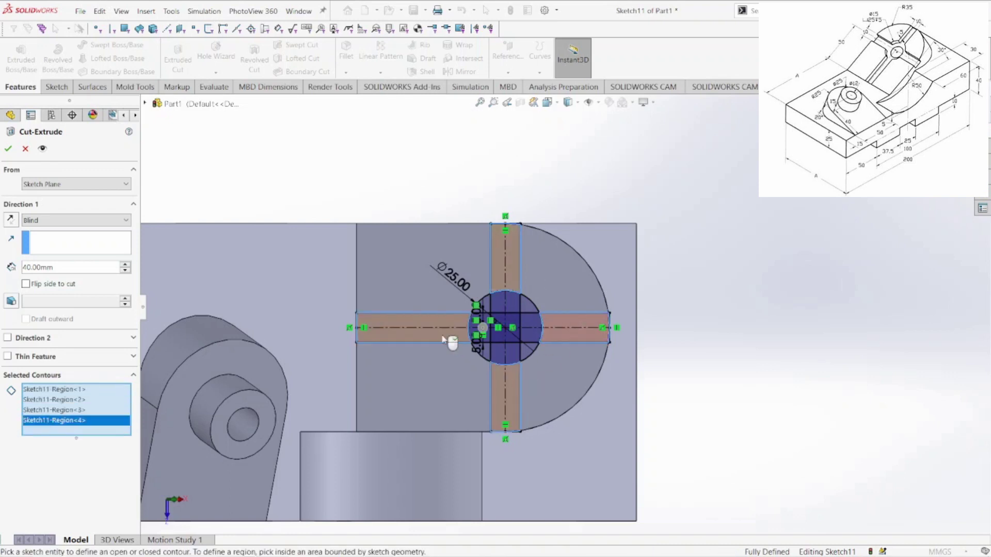
- Add all the regions inside the 25 mm circle, including the central square, to the cut's selected contours
{"action": "left_click", "coordinate": [524, 310]}
{"action": "left_click", "coordinate": [512, 322]}
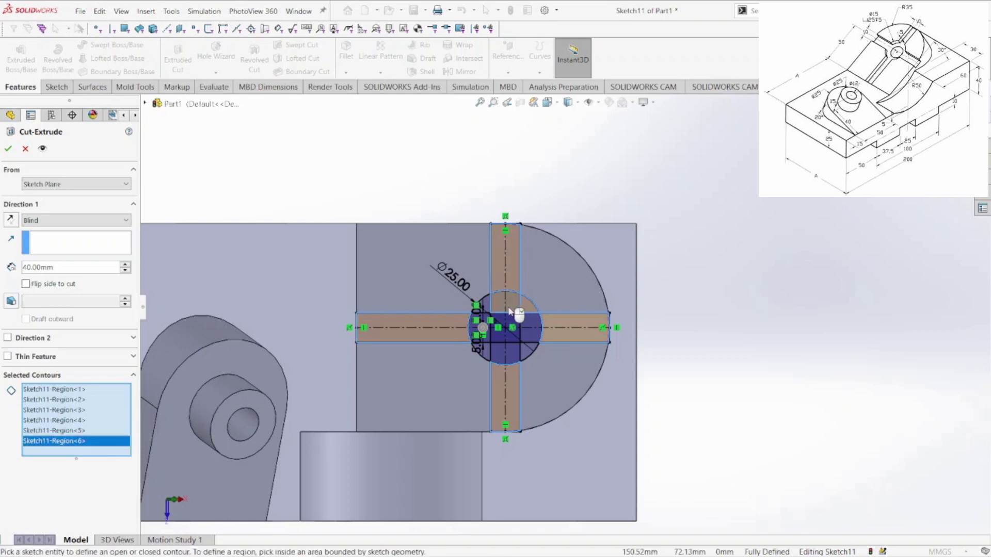
{"action": "left_click", "coordinate": [536, 330]}
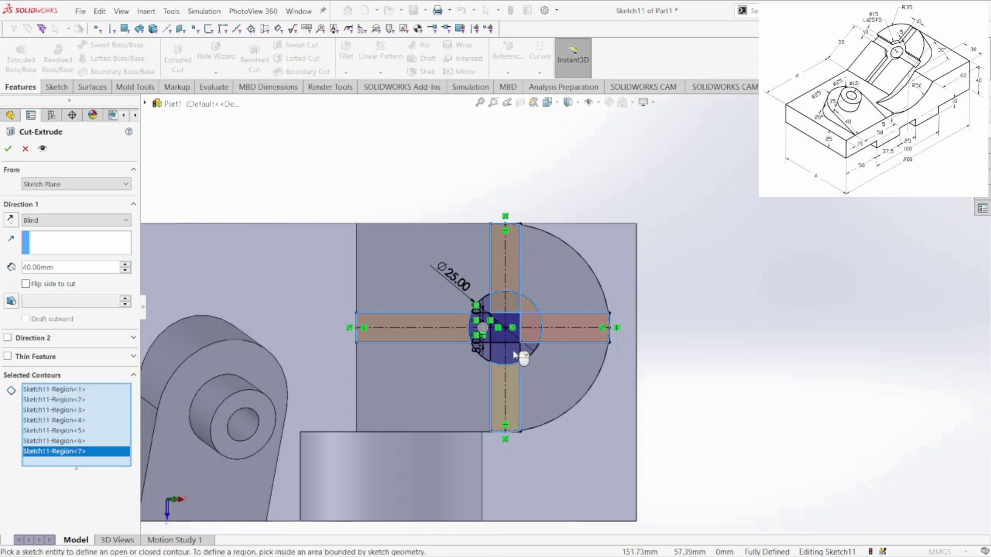
{"action": "left_click", "coordinate": [498, 357]}
{"action": "left_click", "coordinate": [525, 360]}
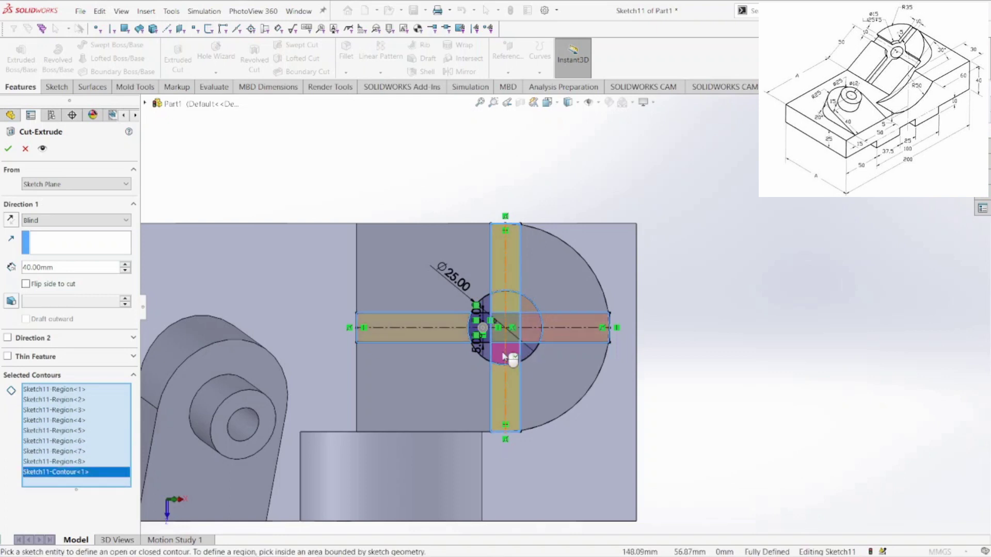
{"action": "left_click", "coordinate": [508, 354]}
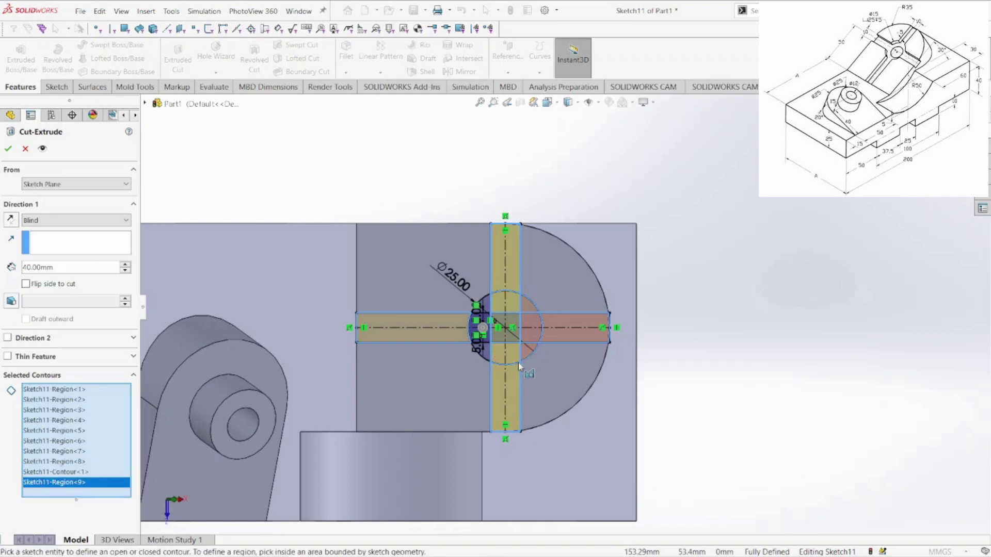
{"action": "left_click", "coordinate": [486, 355]}
{"action": "scroll", "coordinate": [486, 355], "scroll_direction": "down", "scroll_amount": 3}
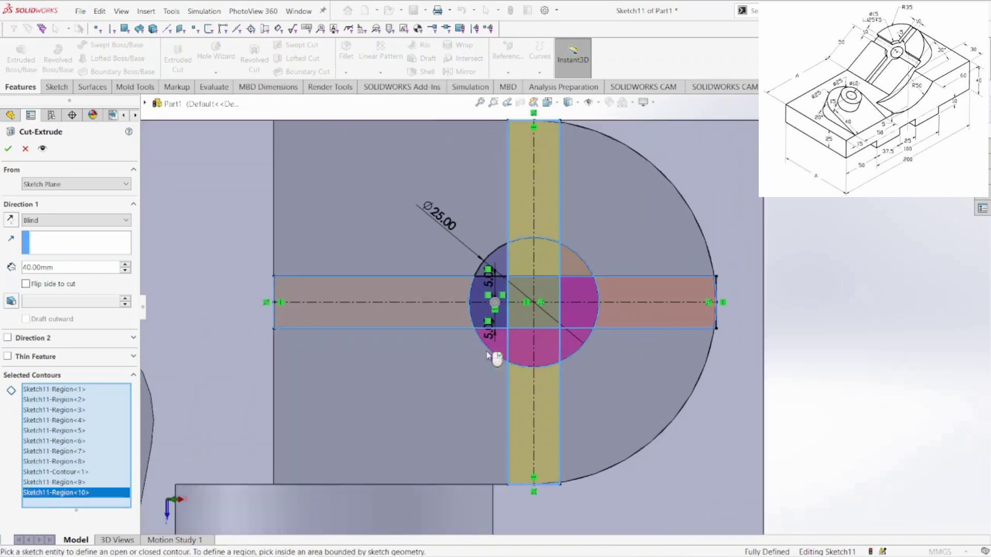
{"action": "left_click", "coordinate": [481, 317]}
{"action": "left_click", "coordinate": [498, 258]}
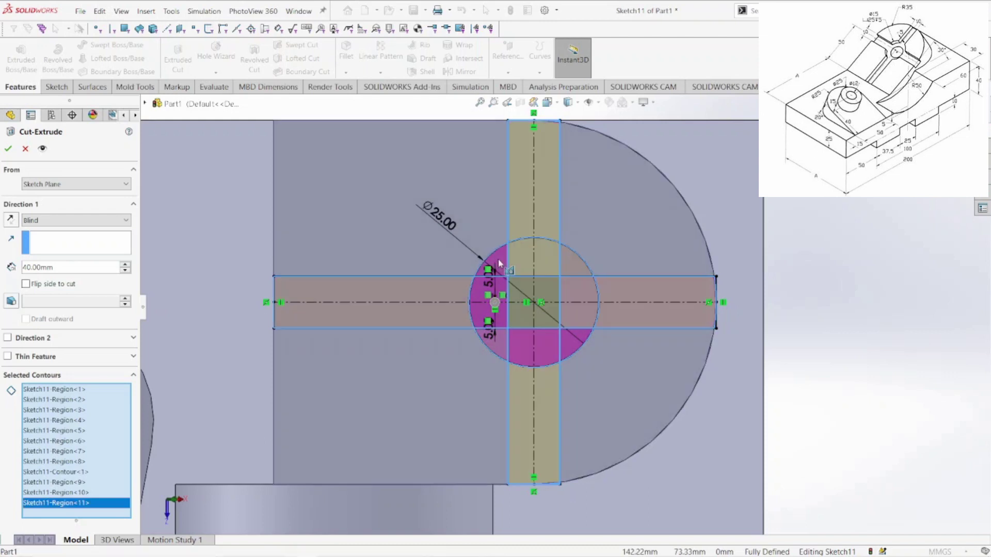
{"action": "left_click", "coordinate": [528, 291]}
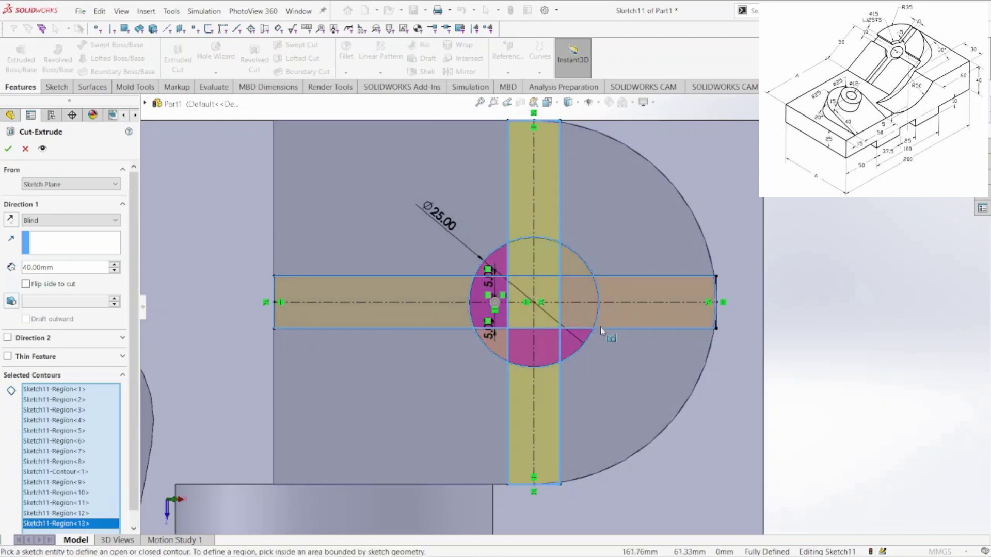
{"action": "scroll", "coordinate": [571, 364], "scroll_direction": "up", "scroll_amount": 5}
{"action": "mouse_move", "coordinate": [571, 363]}
{"action": "middle_mouse_down"}
{"action": "mouse_move", "coordinate": [589, 276]}
{"action": "mouse_move", "coordinate": [531, 221]}
{"action": "mouse_move", "coordinate": [542, 208]}
{"action": "mouse_move", "coordinate": [524, 210]}
{"action": "mouse_move", "coordinate": [560, 242]}
{"action": "mouse_move", "coordinate": [544, 241]}
{"action": "middle_mouse_up"}
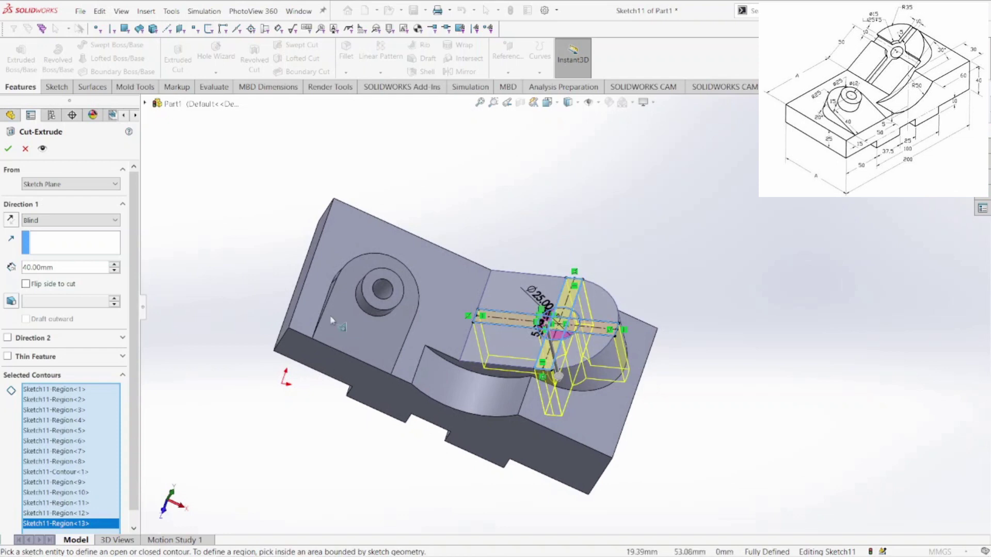
- Cut the selected slot and circle contours into the inclined face to a blind depth of 5 mm
{"action": "double_click", "coordinate": [79, 267]}
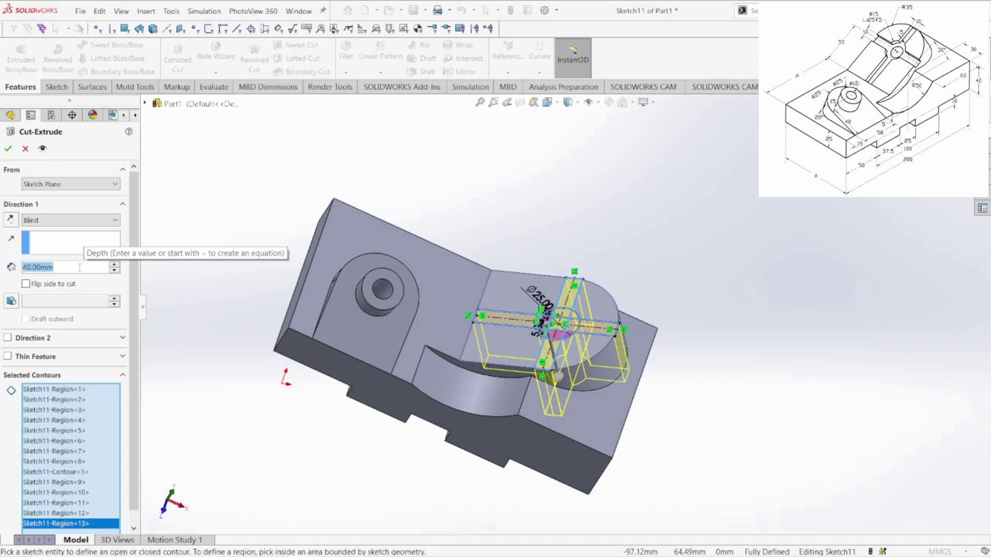
{"action": "type", "text": "5"}
{"action": "key", "text": "Return"}
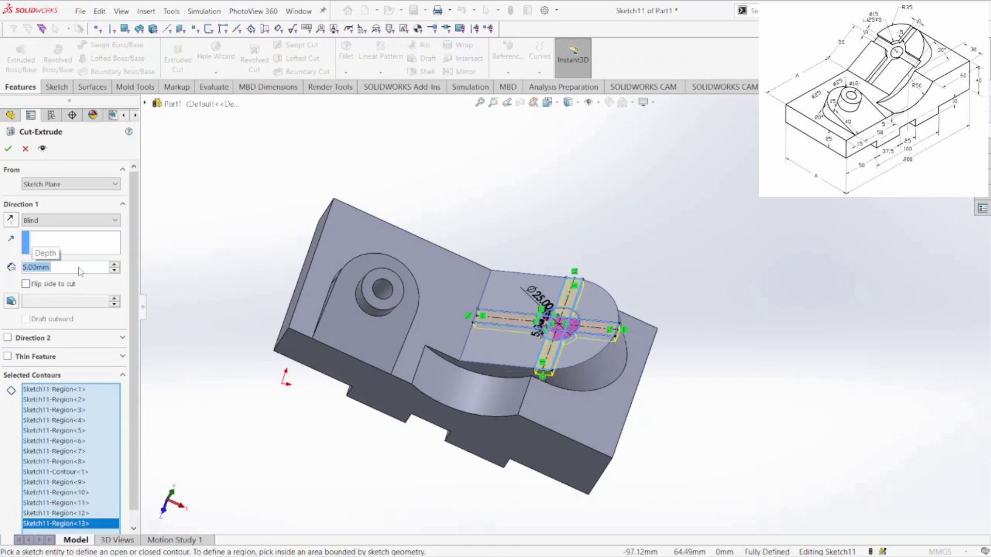
{"action": "left_click", "coordinate": [8, 150]}
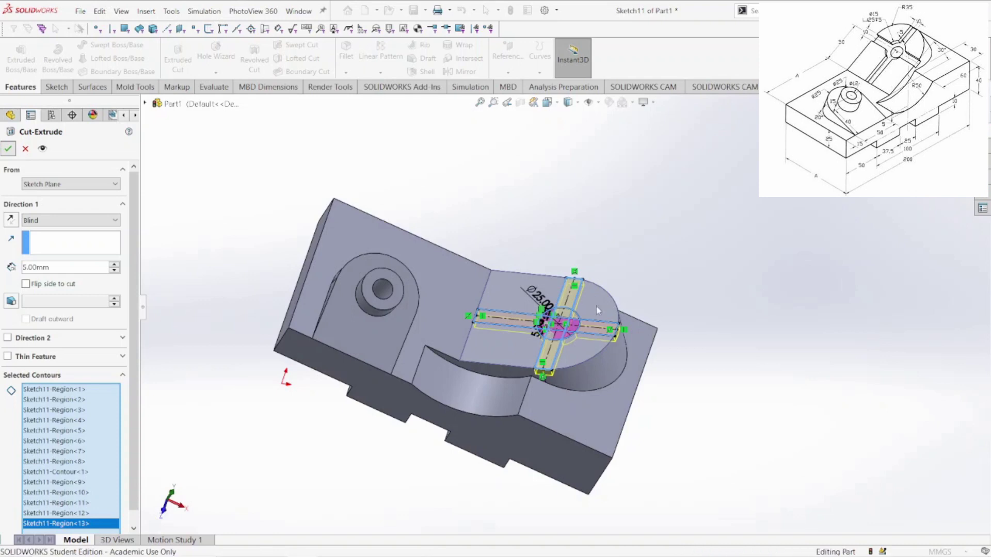
{"action": "left_click", "coordinate": [643, 413]}
{"action": "middle_click_drag", "start_coordinate": [644, 413], "coordinate": [528, 494]}
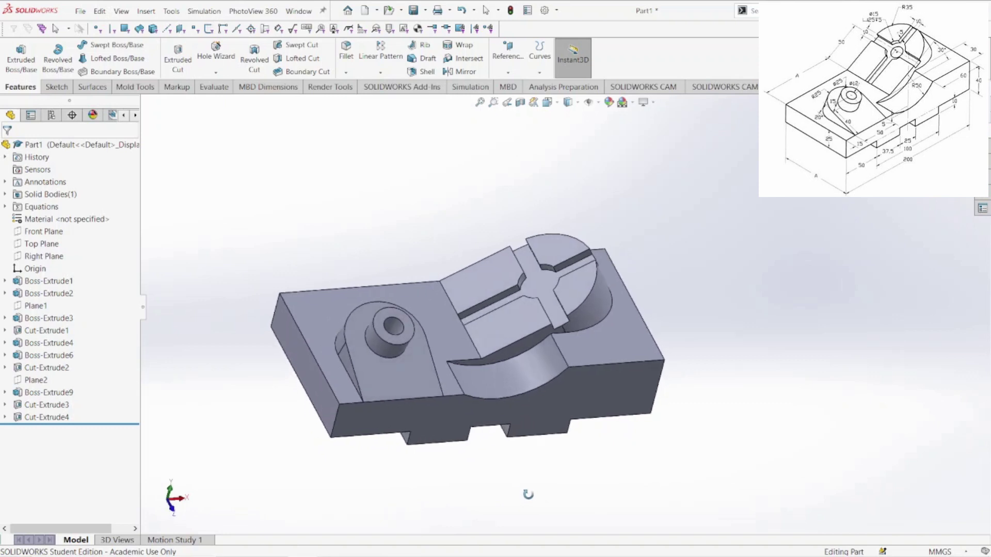
- Start a sketch on the slot floor and draw a circle about 13 mm in diameter centred on the round recess
{"action": "right_click", "coordinate": [540, 282]}
{"action": "left_click", "coordinate": [563, 264]}
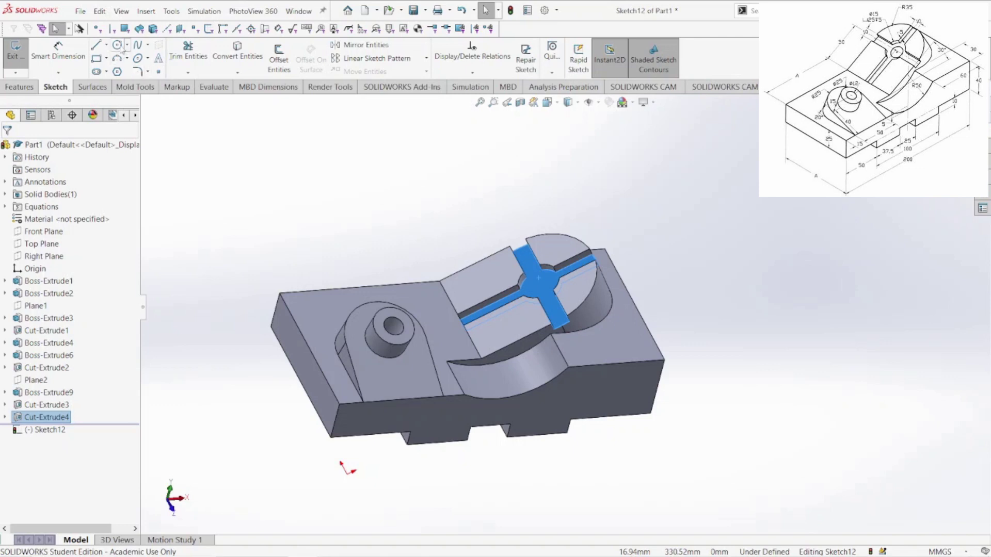
{"action": "left_click", "coordinate": [117, 45]}
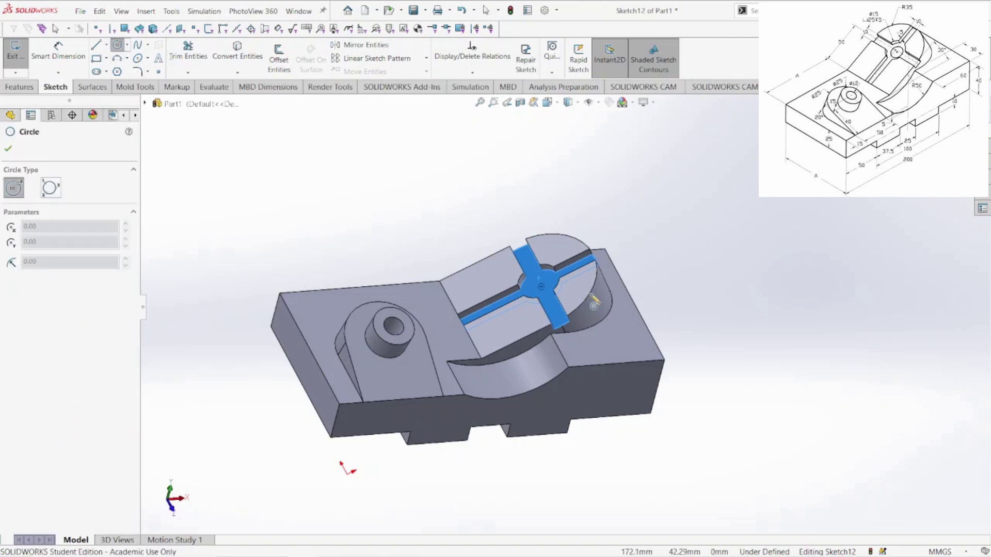
{"action": "left_click", "coordinate": [541, 287]}
{"action": "left_click", "coordinate": [550, 293]}
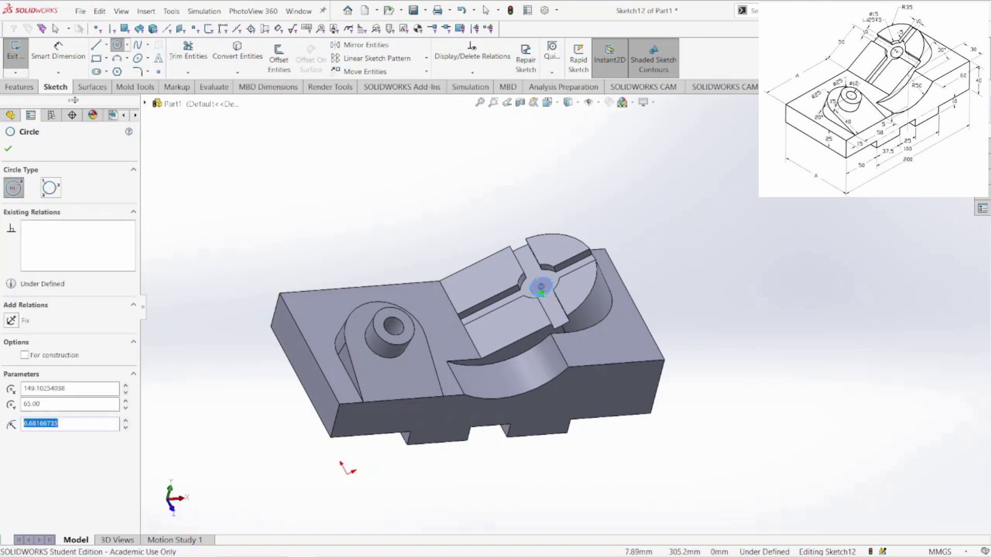
{"action": "key", "text": "Escape"}
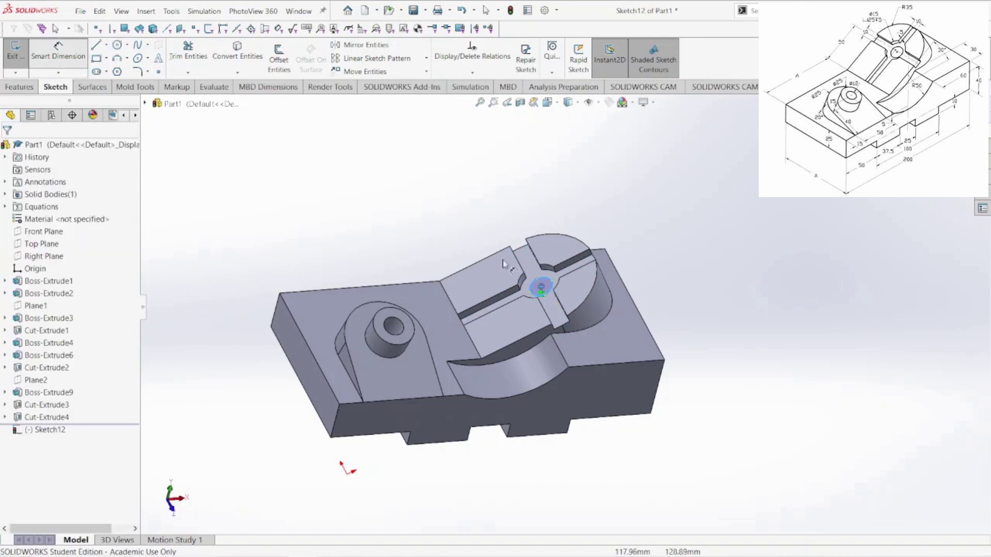
- Dimension the new circle's diameter and set it to 15 mm
{"action": "left_click", "coordinate": [552, 289]}
{"action": "left_click", "coordinate": [640, 255]}
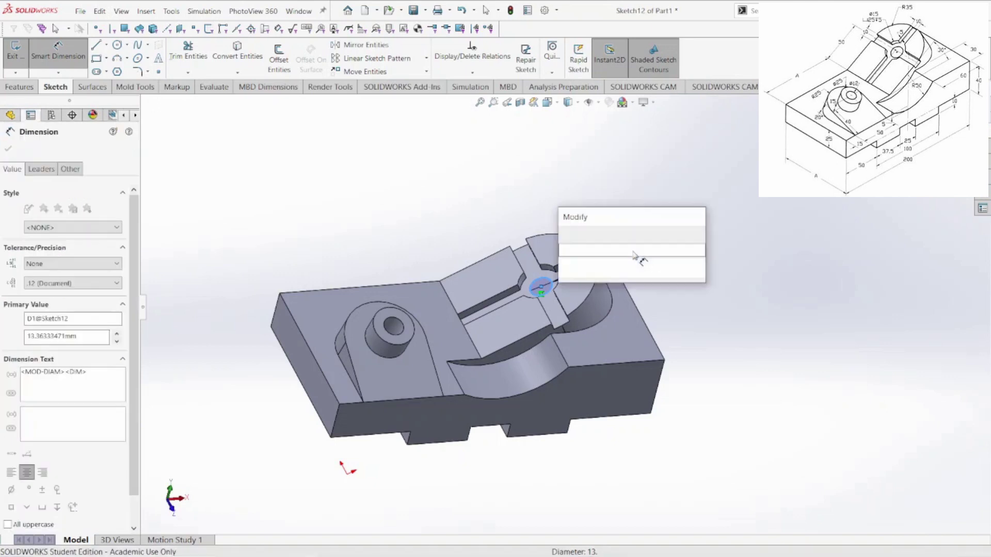
{"action": "type", "text": "15"}
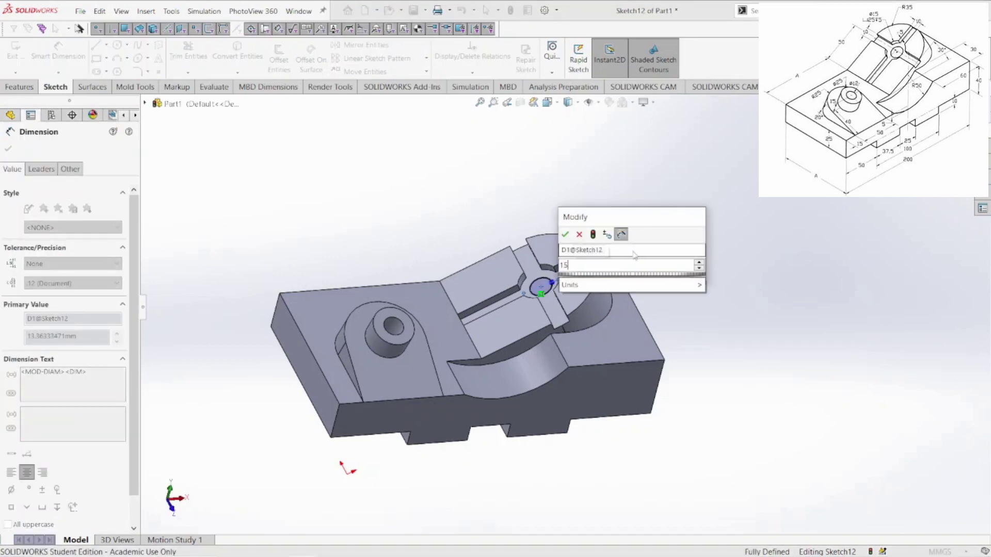
{"action": "key", "text": "Return"}
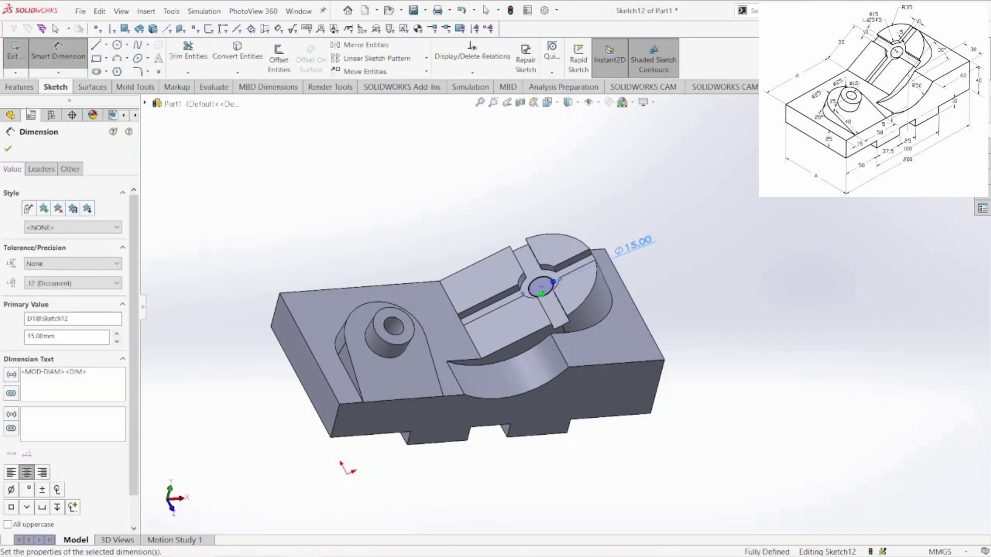
- Cut the 15 mm circle Through All to make the hole in the inclined feature
{"action": "left_click", "coordinate": [20, 86]}
{"action": "left_click", "coordinate": [193, 58]}
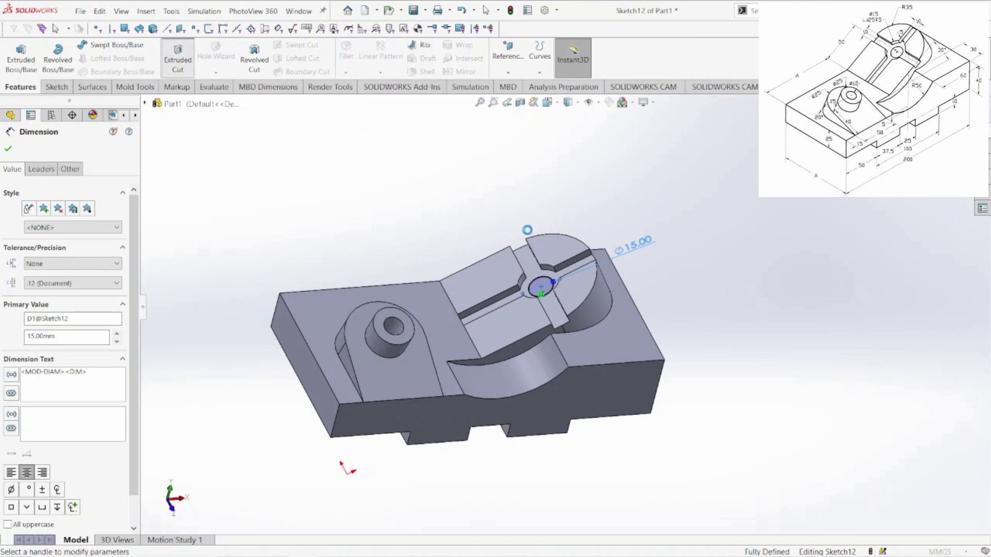
{"action": "left_click", "coordinate": [58, 221]}
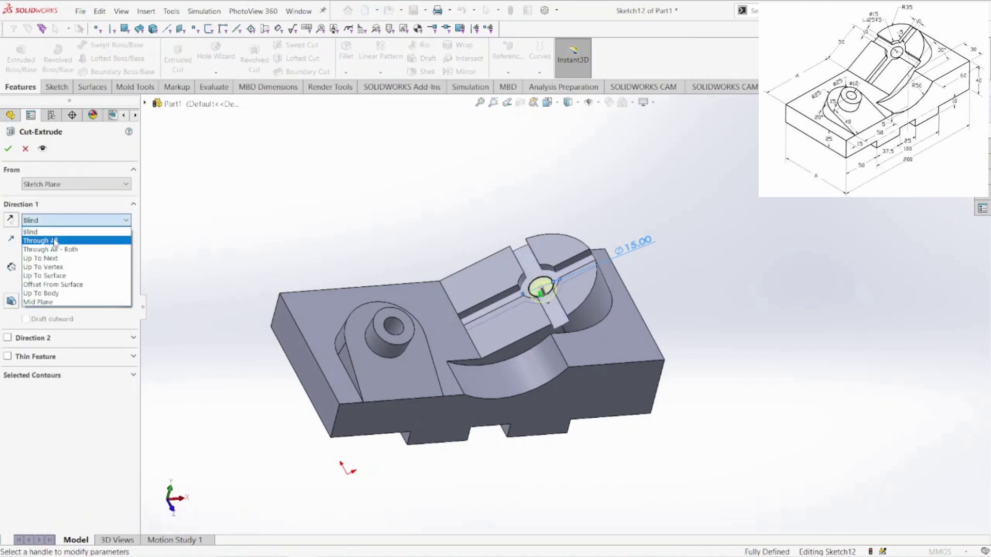
{"action": "left_click", "coordinate": [52, 241]}
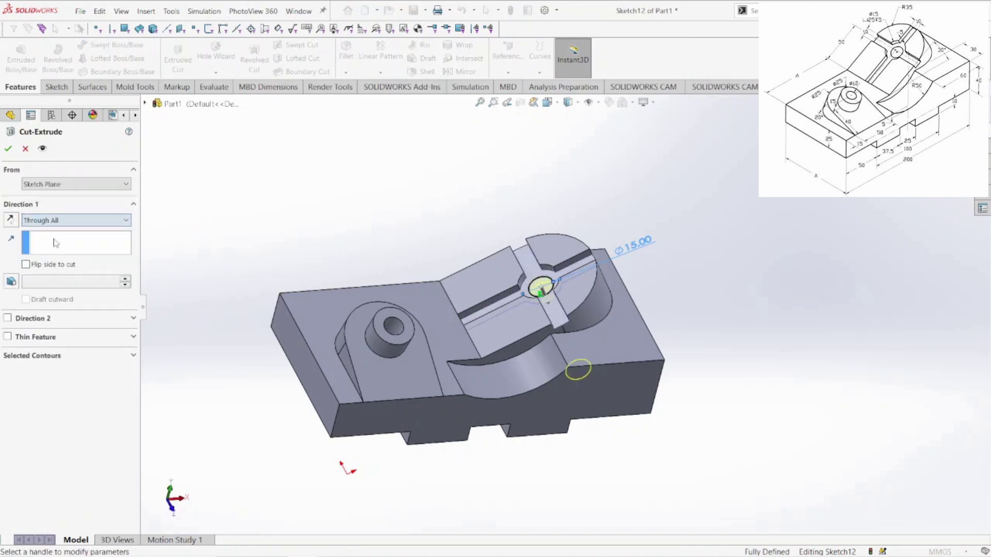
{"action": "left_click", "coordinate": [9, 151]}
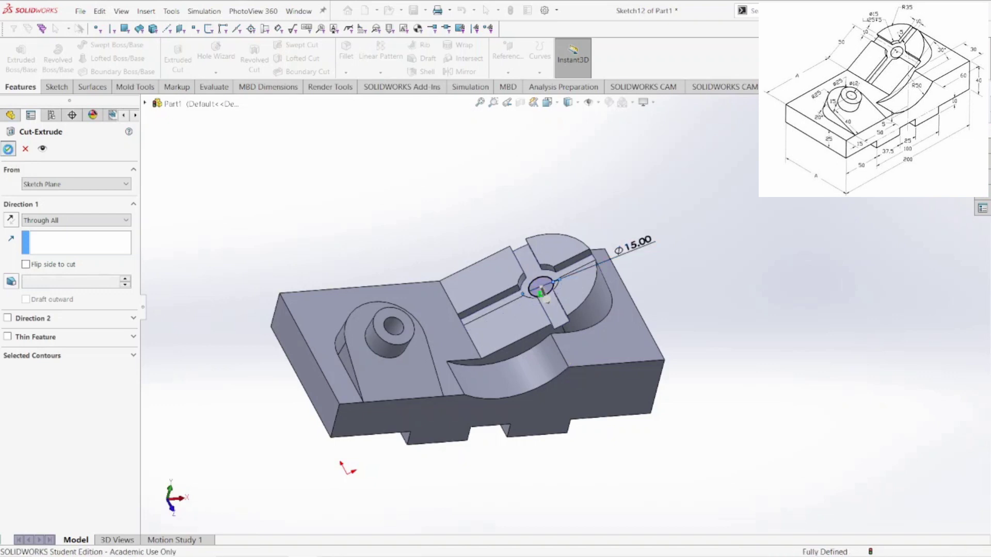
{"action": "left_click", "coordinate": [786, 418]}
- Reassign the Left view as the standard Front view, accept the change, and display the part in Trimetric view
{"action": "key", "text": "space"}
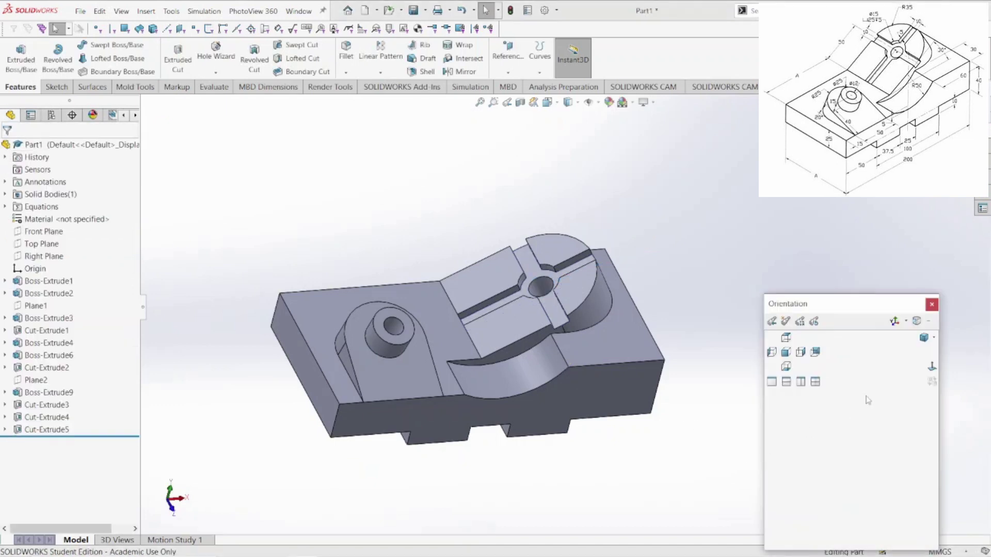
{"action": "left_click", "coordinate": [924, 338]}
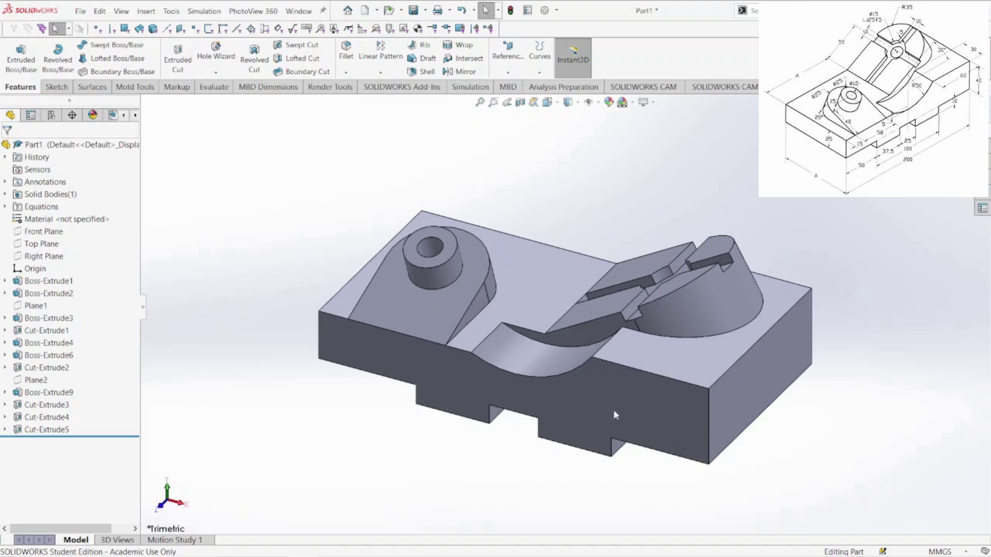
{"action": "key", "text": "space"}
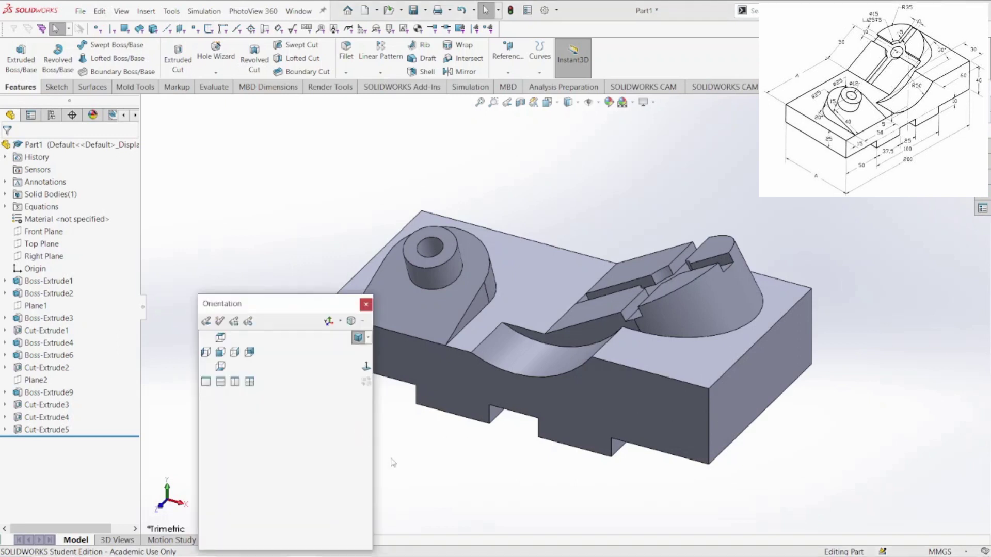
{"action": "left_click", "coordinate": [219, 353]}
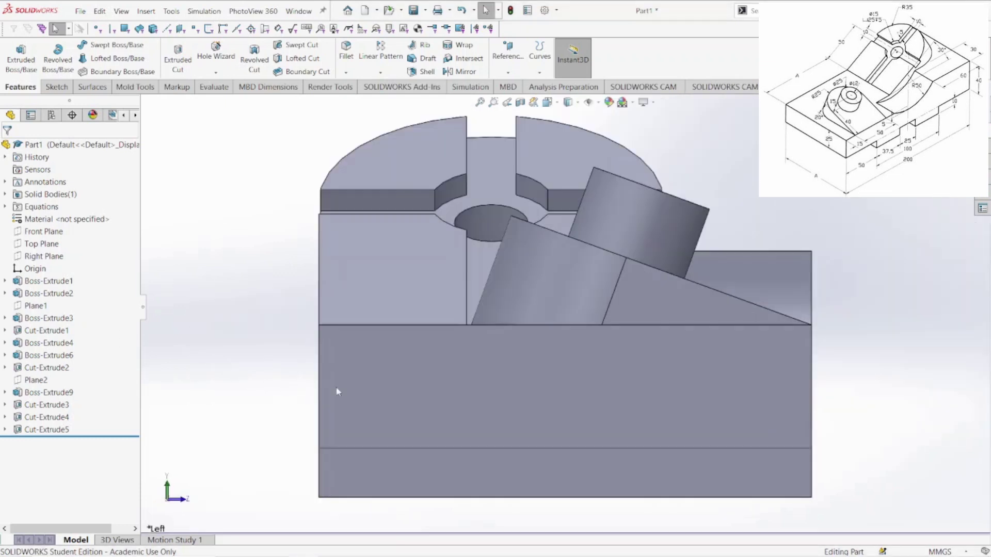
{"action": "key", "text": "space"}
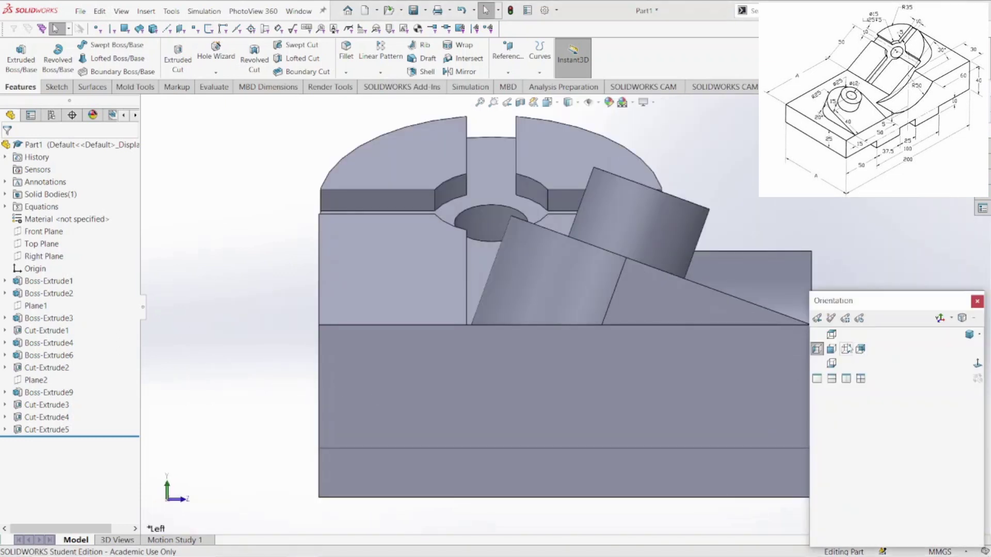
{"action": "left_click", "coordinate": [831, 353]}
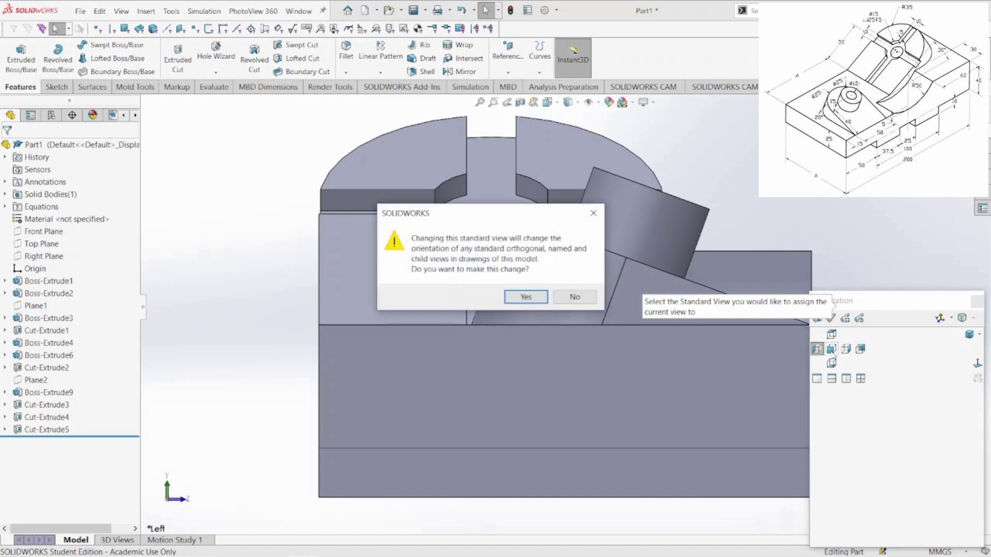
{"action": "left_click", "coordinate": [530, 299]}
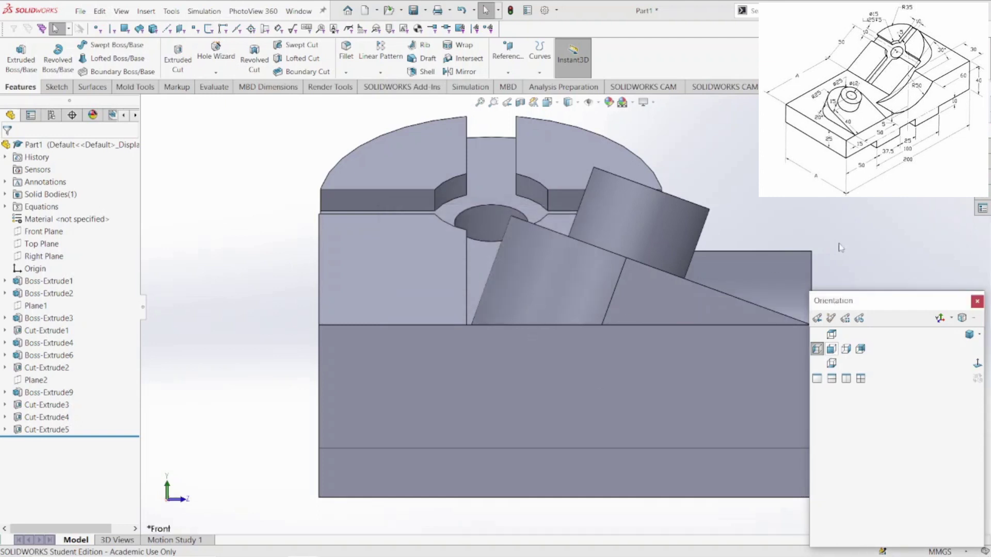
{"action": "key", "text": "space"}
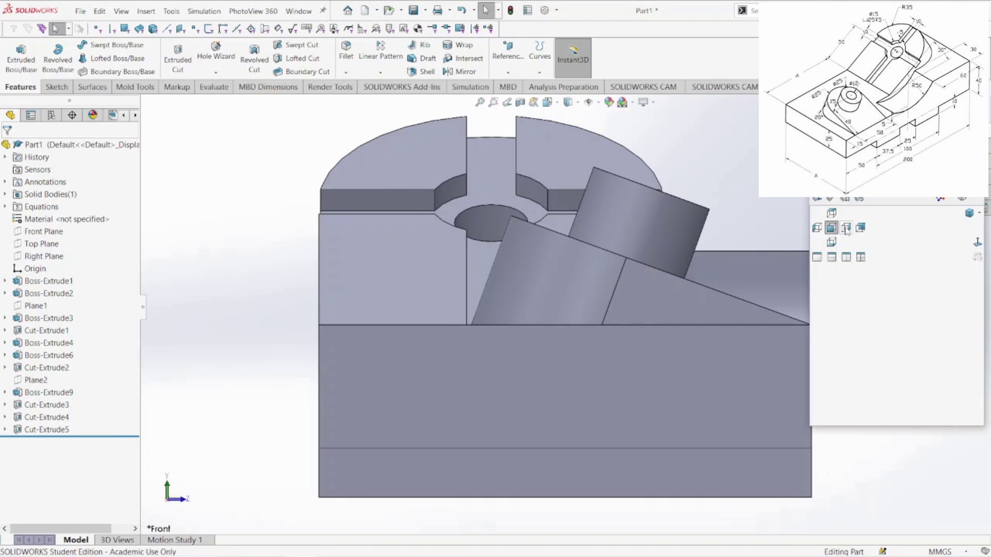
{"action": "left_click", "coordinate": [969, 222]}
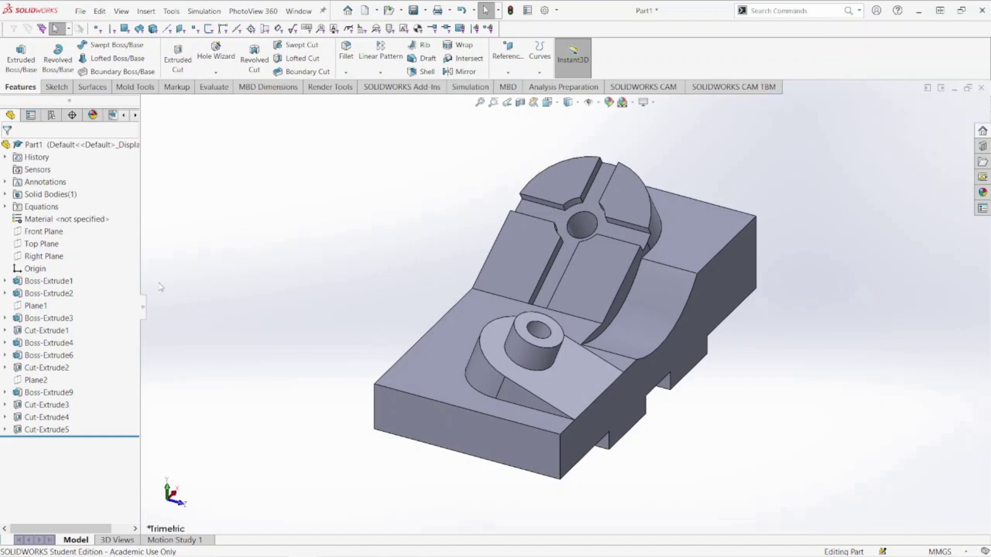
- Apply 6061 Alloy from the aluminium alloys as the part's material
{"action": "right_click", "coordinate": [89, 227]}
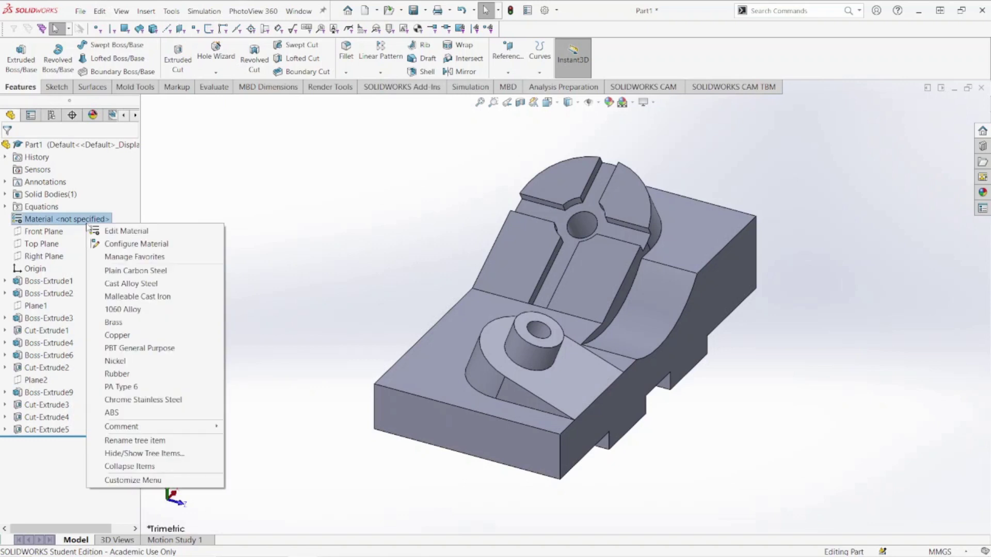
{"action": "left_click", "coordinate": [134, 236]}
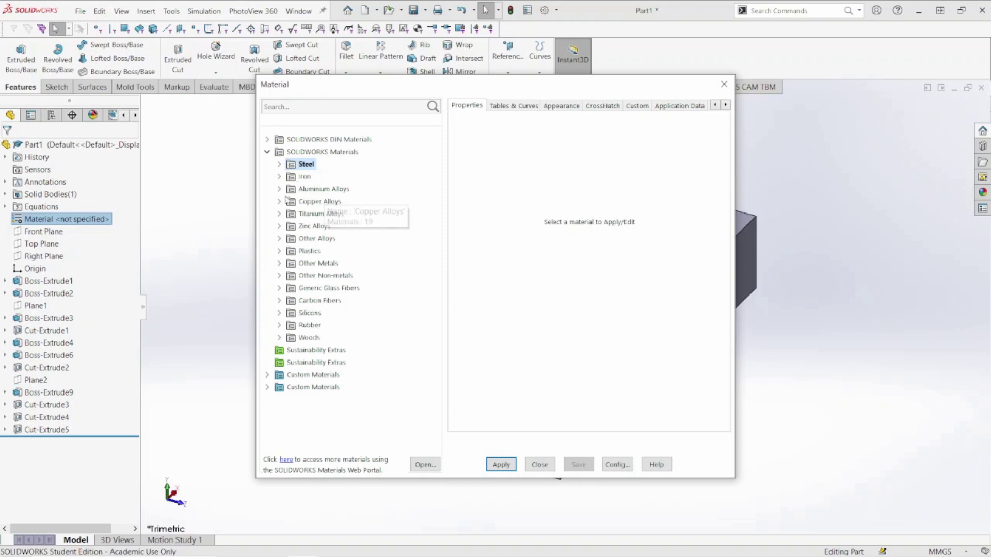
{"action": "left_click", "coordinate": [279, 188]}
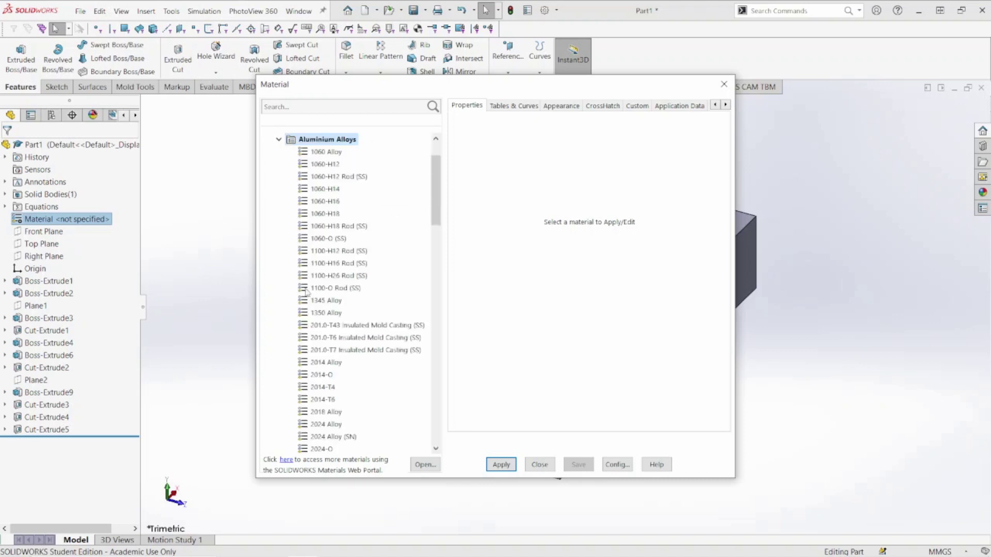
{"action": "scroll", "coordinate": [319, 314], "scroll_direction": "down", "scroll_amount": 8}
{"action": "scroll", "coordinate": [319, 314], "scroll_direction": "down", "scroll_amount": 10}
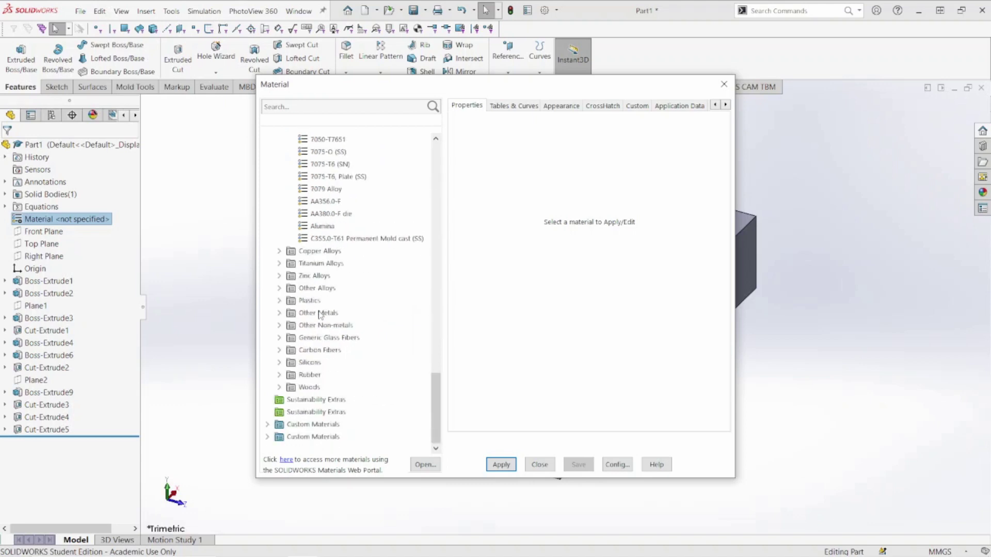
{"action": "scroll", "coordinate": [319, 314], "scroll_direction": "up", "scroll_amount": 5}
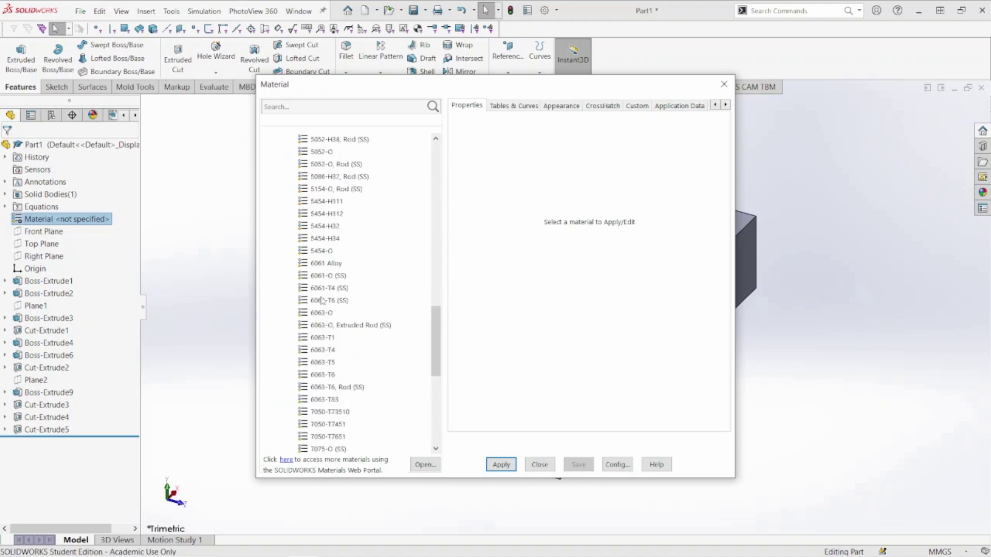
{"action": "left_click", "coordinate": [316, 264]}
{"action": "left_click", "coordinate": [500, 464]}
{"action": "left_click", "coordinate": [539, 464]}
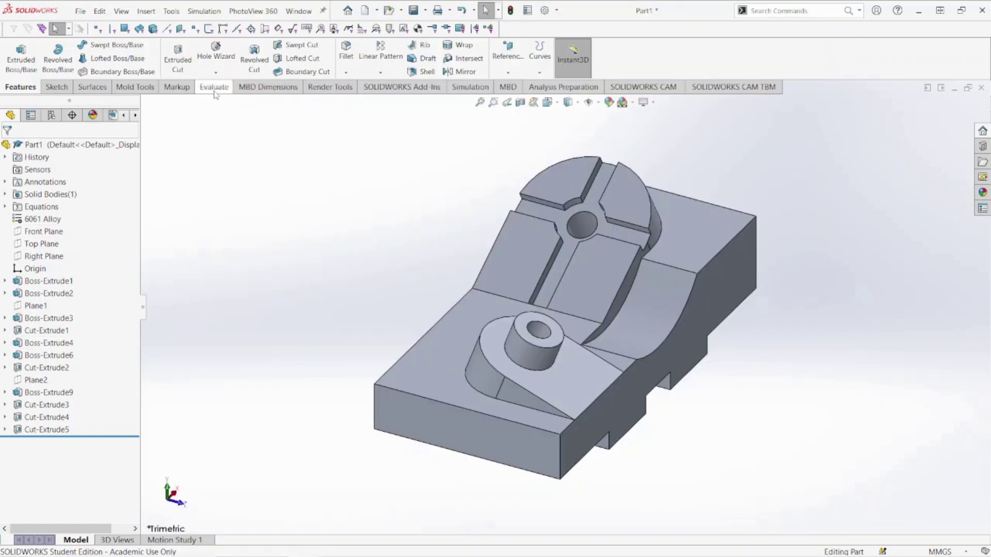
- Calculate the part's mass properties and compare the mass in grams with the answer choices
{"action": "left_click", "coordinate": [213, 87]}
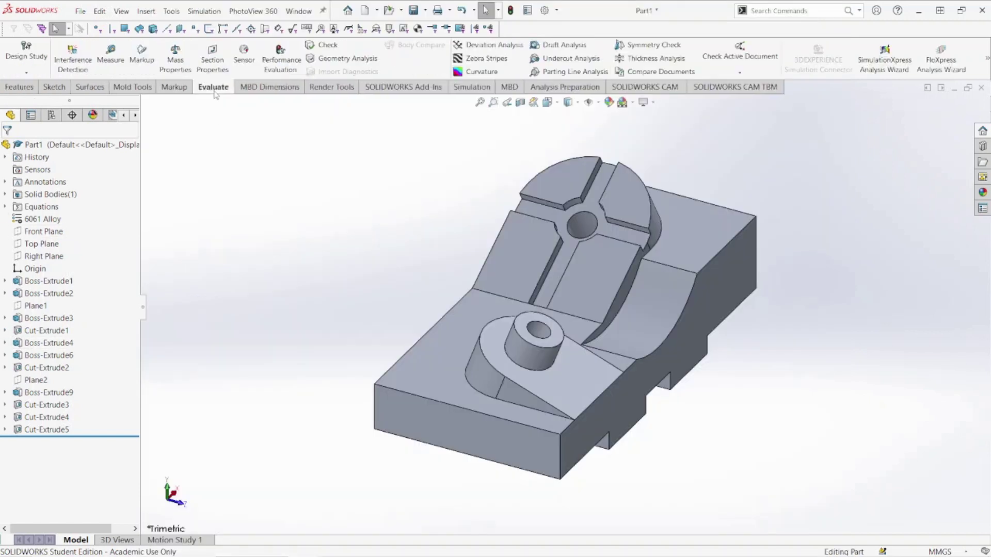
{"action": "left_click", "coordinate": [175, 56]}
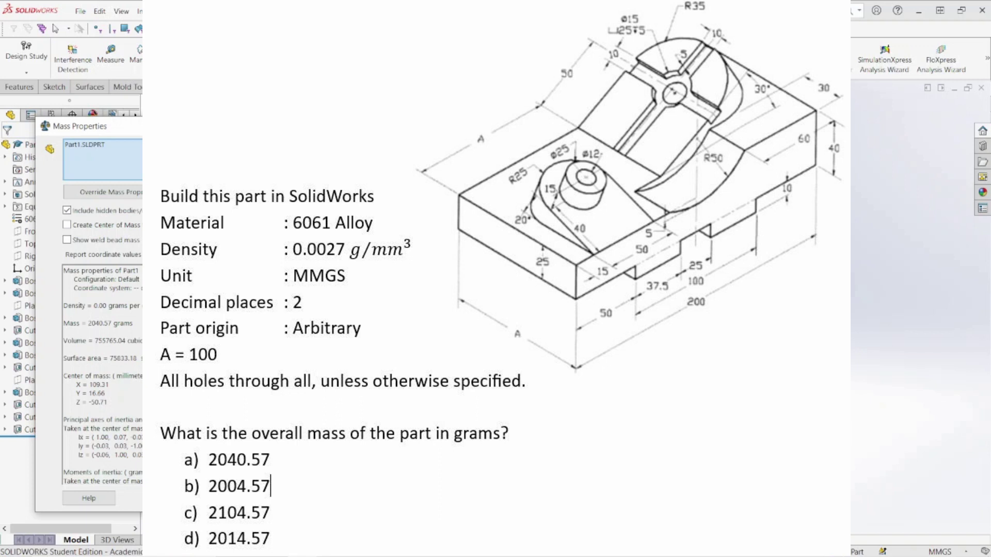
{"action": "key", "text": "Escape"}
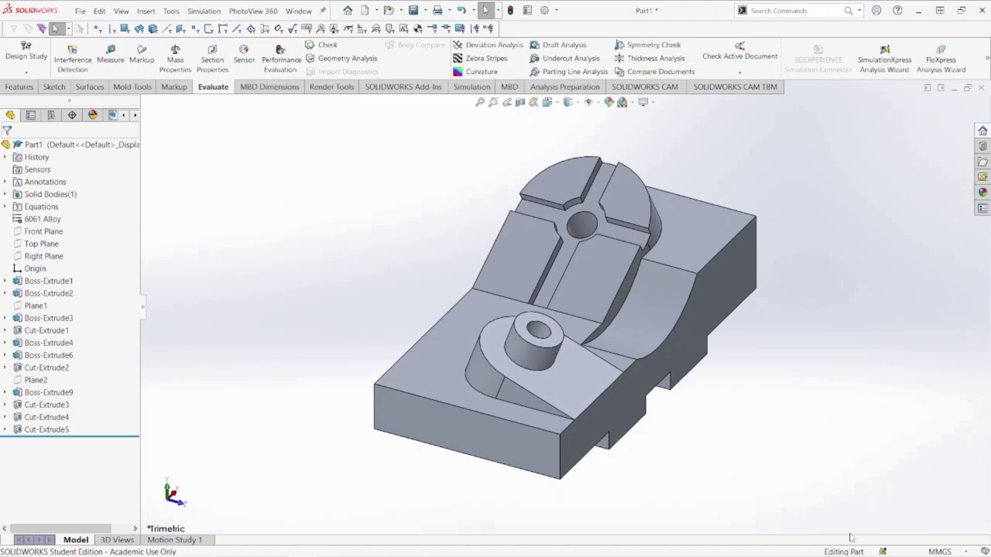
{"action": "mouse_move", "coordinate": [343, 553]}
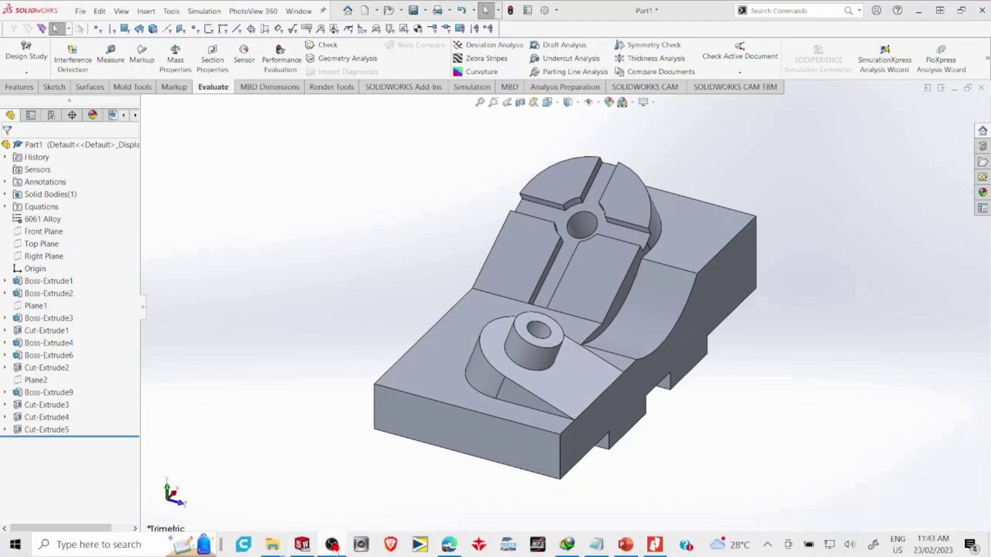